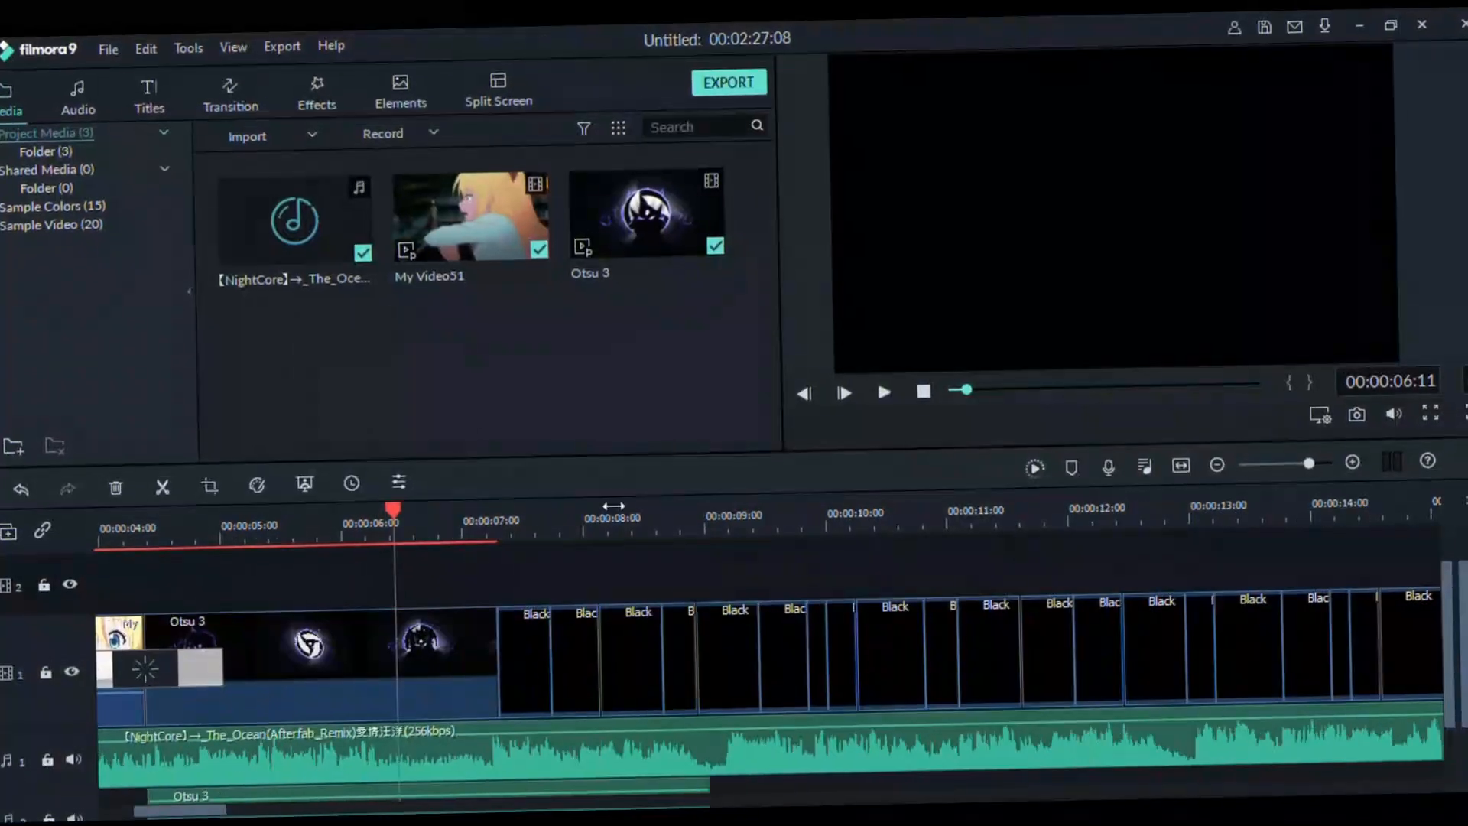
Place the My Video51 clip on a track above the black clips, starting where the Otsu 3 clip ends
{"action": "left_click_drag", "start_coordinate": [578, 353], "coordinate": [533, 369]}
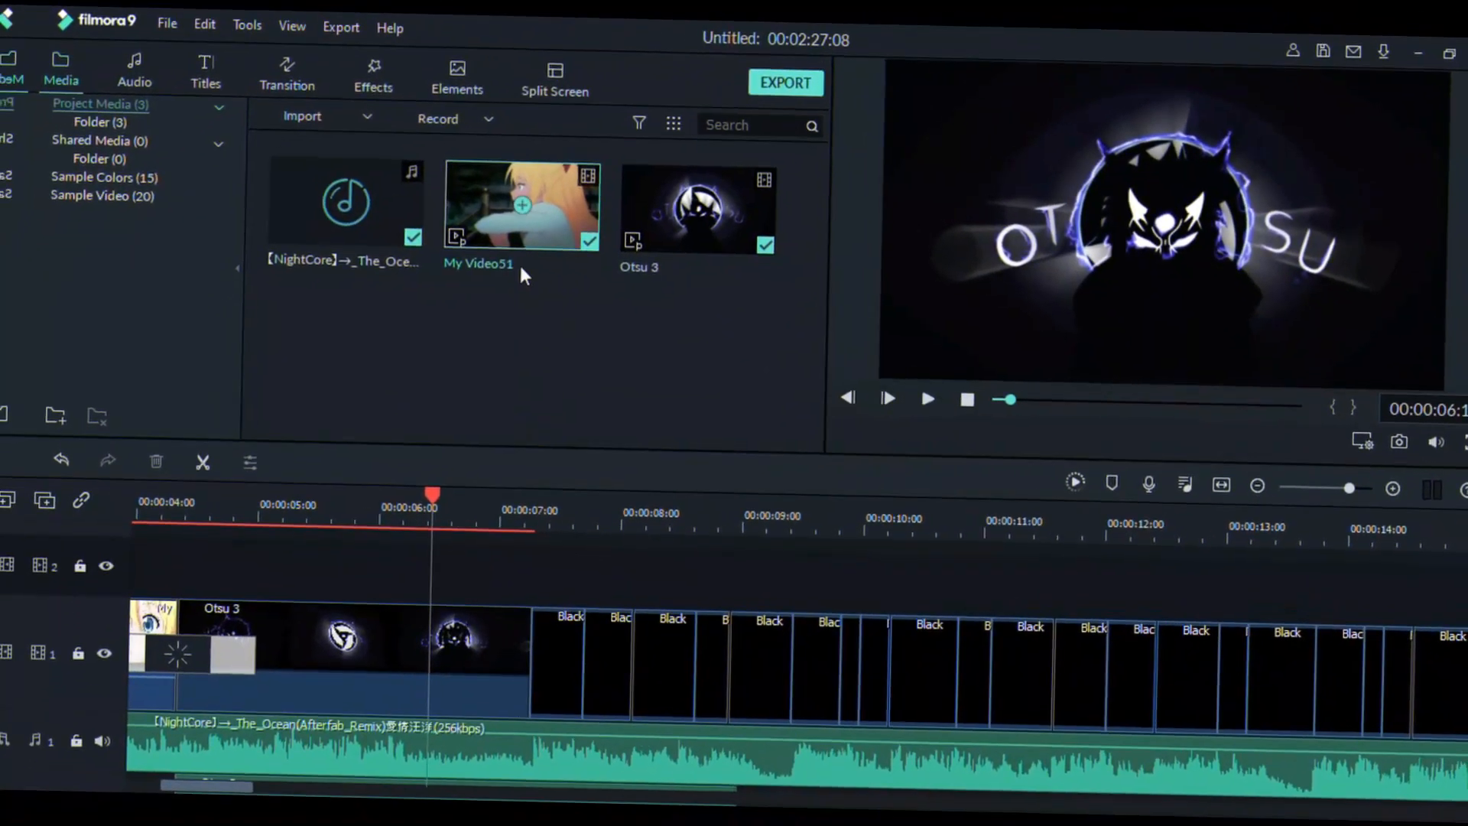
{"action": "left_click_drag", "start_coordinate": [504, 257], "coordinate": [494, 566]}
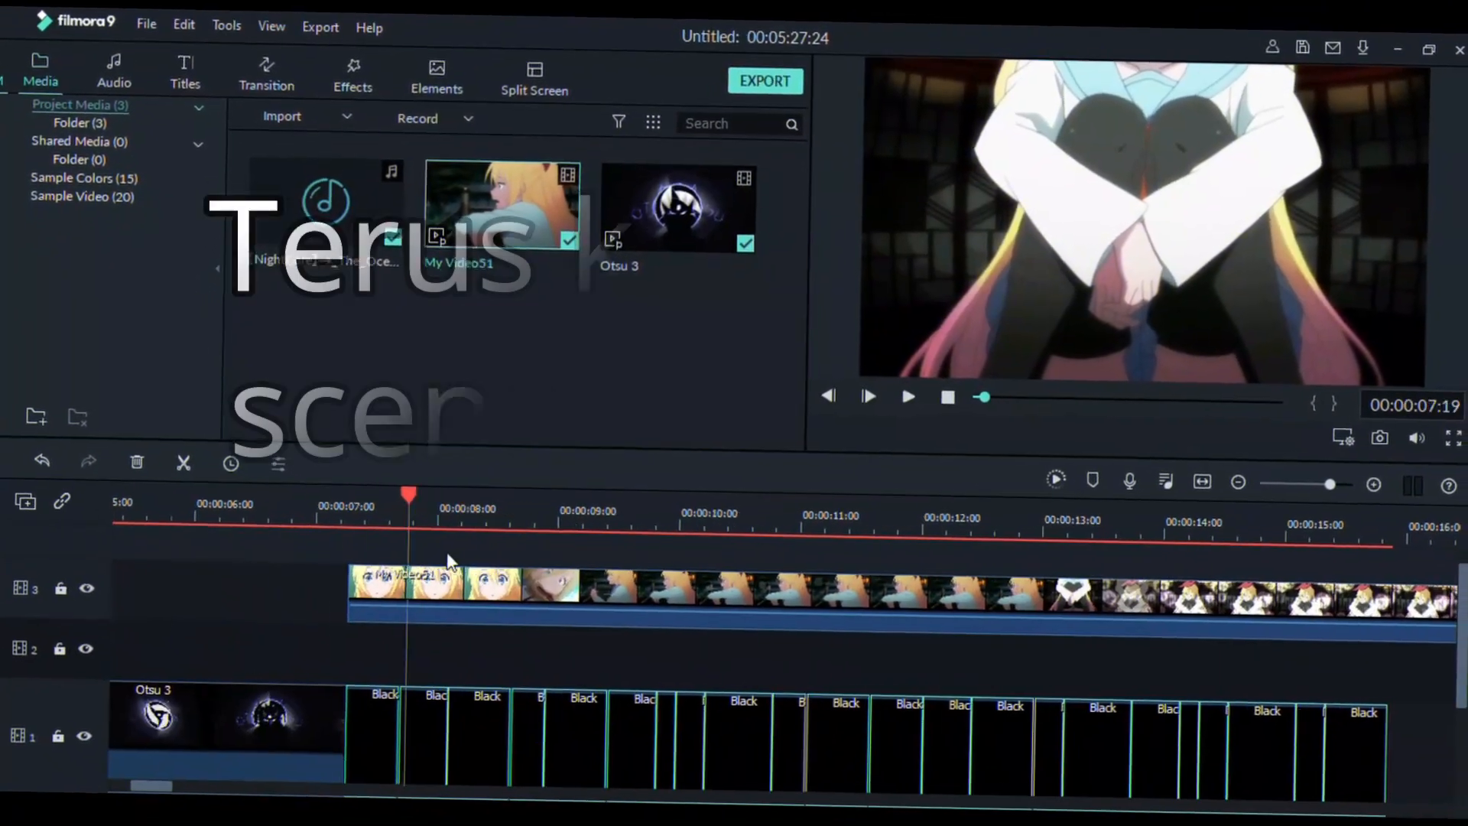
Cut off the part of My Video51 before 00:00:09:09 and move the remainder to track 2, starting where Otsu 3 ends
{"action": "left_click", "coordinate": [505, 585]}
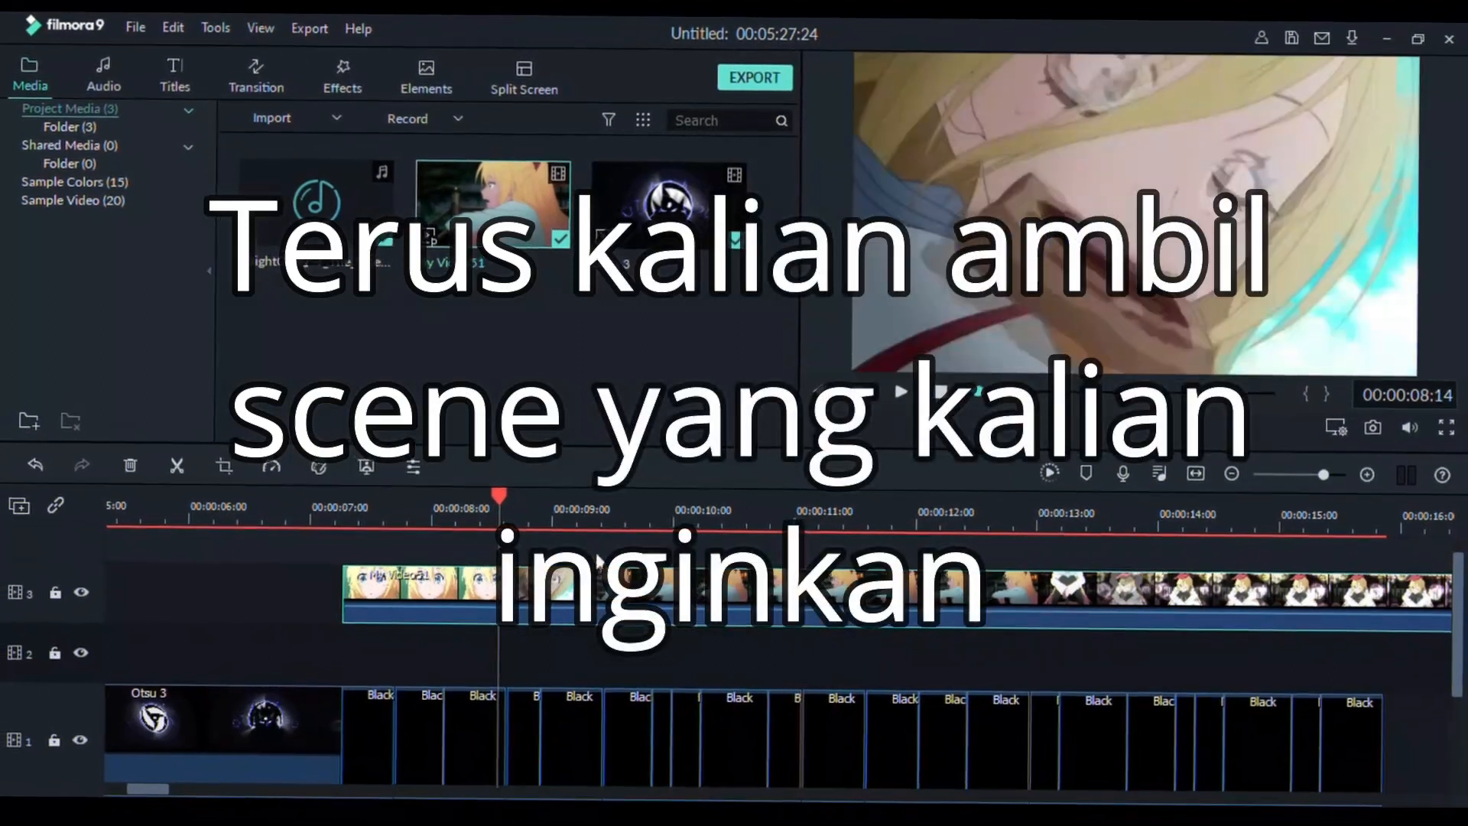
{"action": "left_click", "coordinate": [603, 526]}
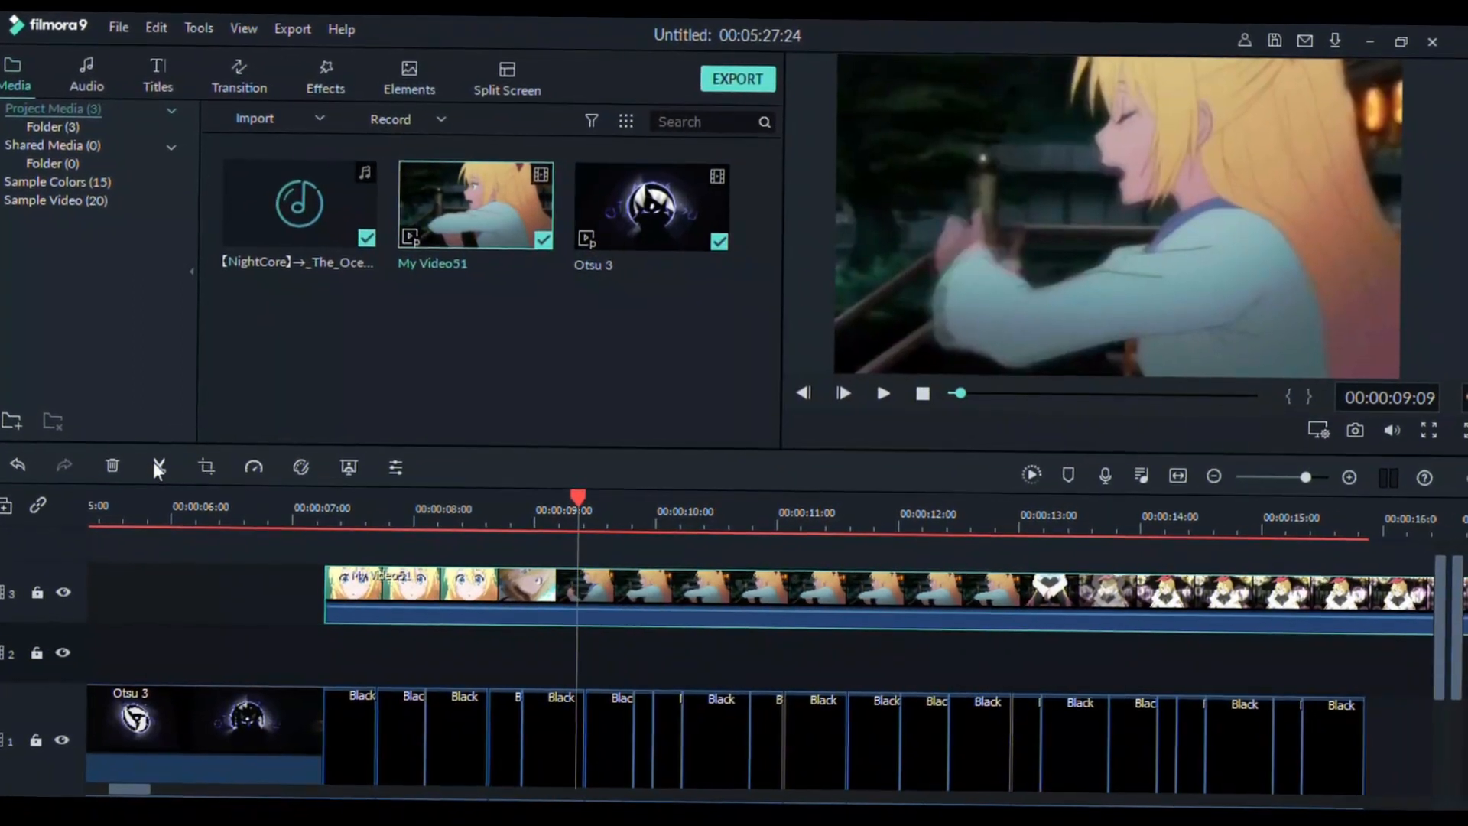
{"action": "left_click", "coordinate": [183, 475]}
{"action": "key", "text": "Delete"}
{"action": "left_click_drag", "start_coordinate": [667, 595], "coordinate": [400, 662]}
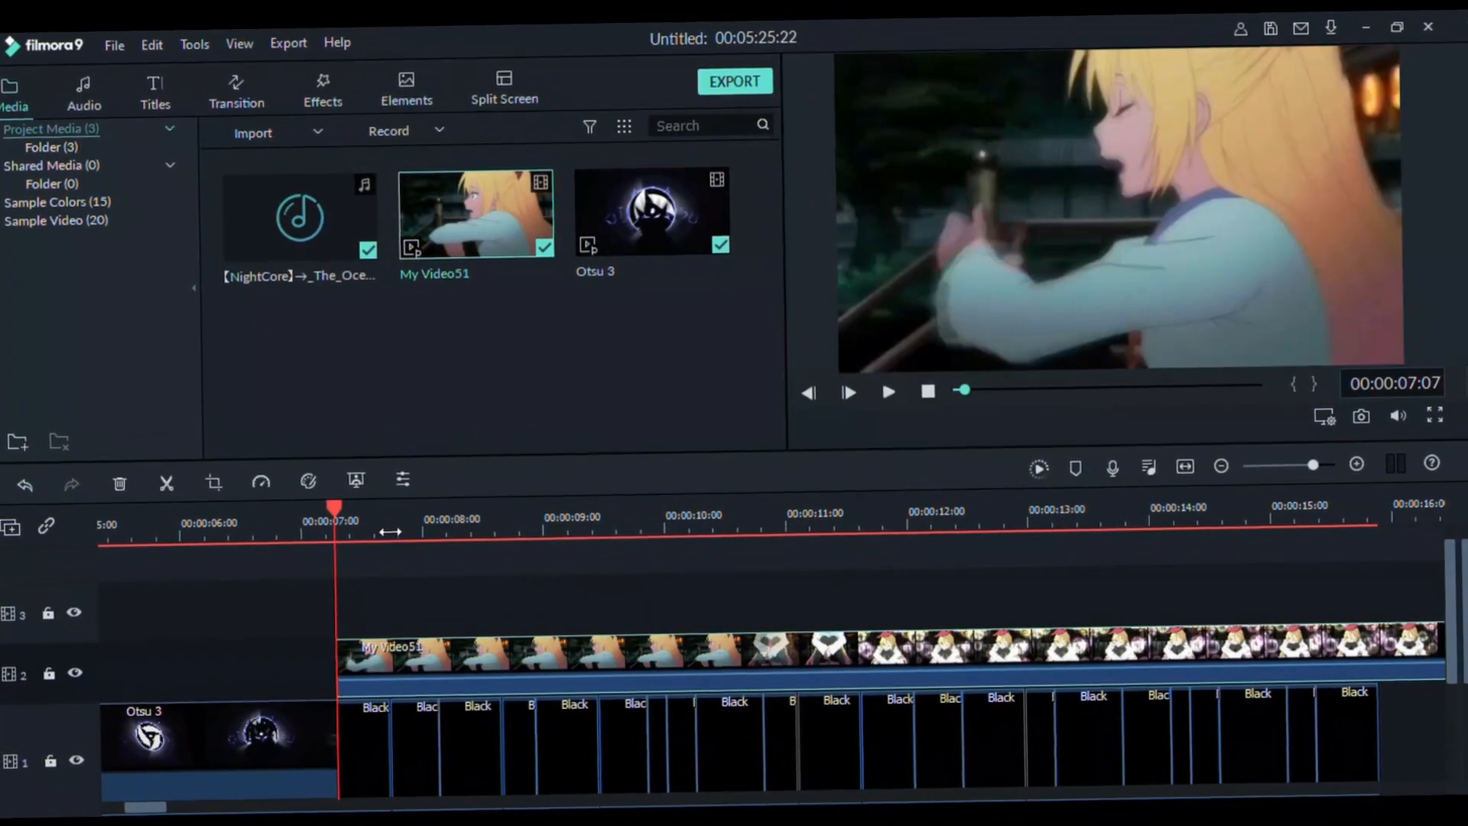
{"action": "left_click_drag", "start_coordinate": [390, 531], "coordinate": [558, 532]}
{"action": "left_click", "coordinate": [593, 532]}
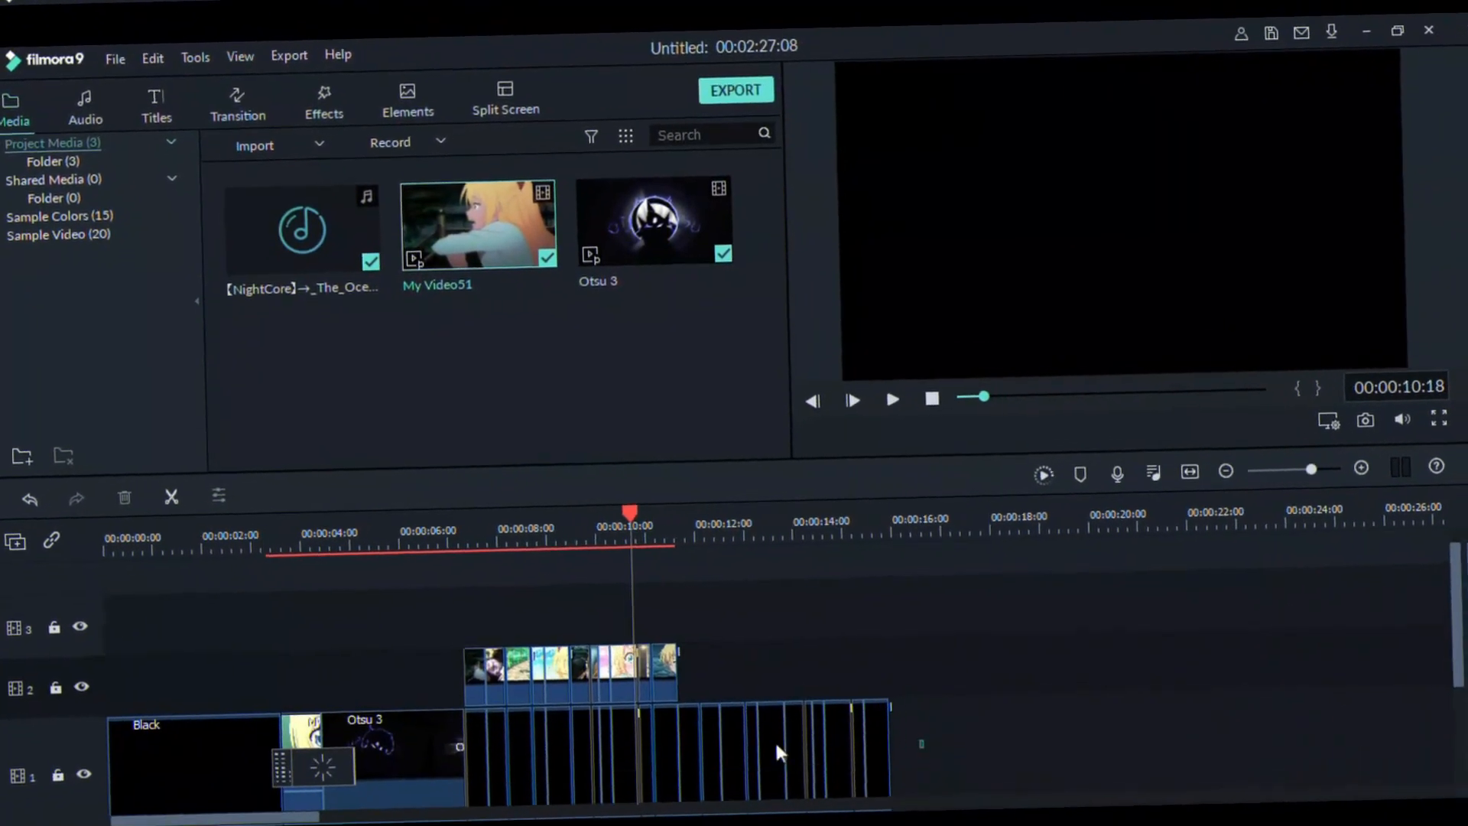
Move the My Video51 scene clips down to track 1 in place of the black clips, and delete the black clips
{"action": "left_click_drag", "start_coordinate": [923, 744], "coordinate": [683, 745]}
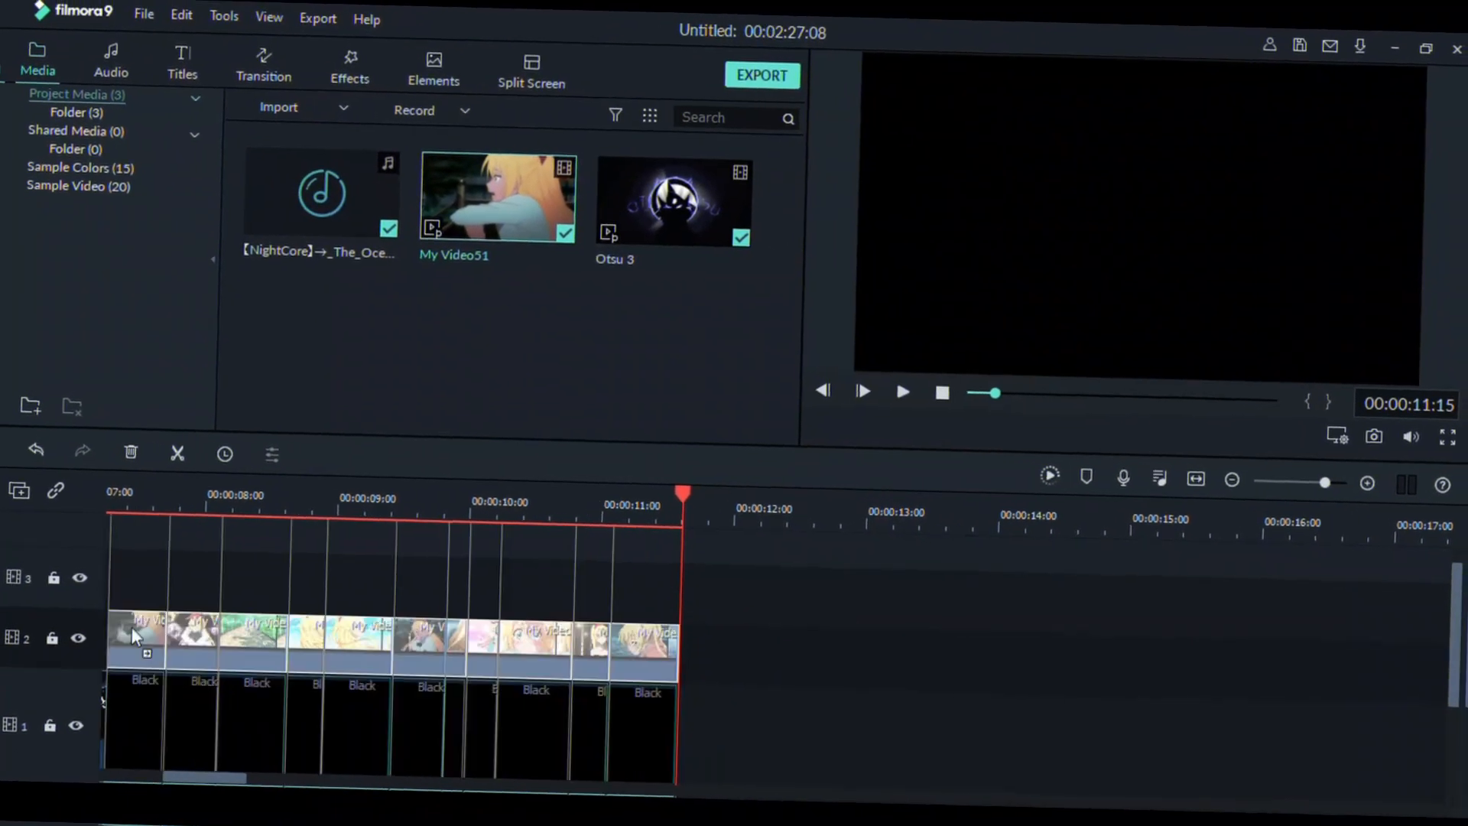
{"action": "left_click_drag", "start_coordinate": [132, 627], "coordinate": [146, 567]}
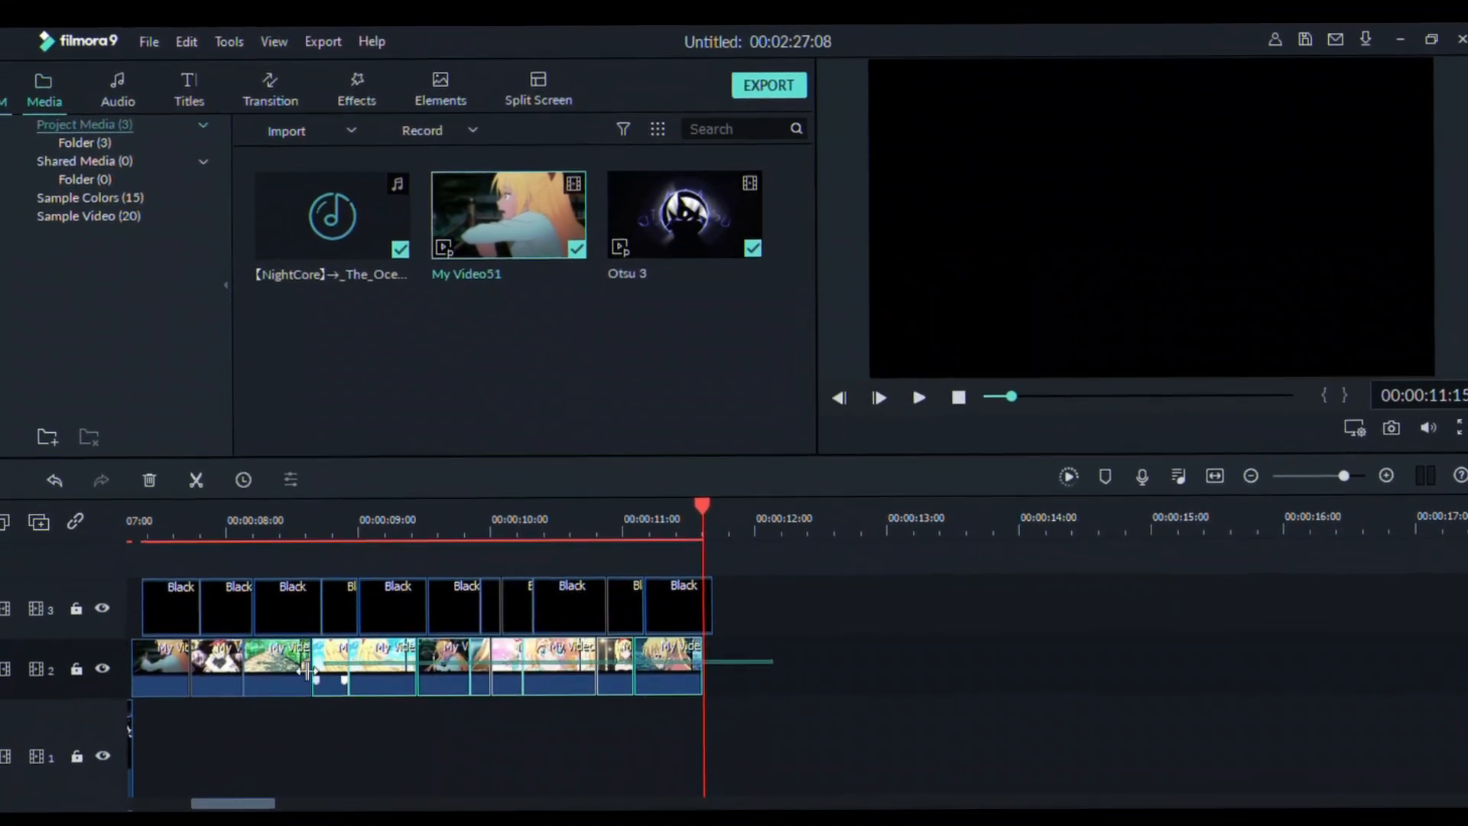
{"action": "left_click_drag", "start_coordinate": [138, 636], "coordinate": [133, 728]}
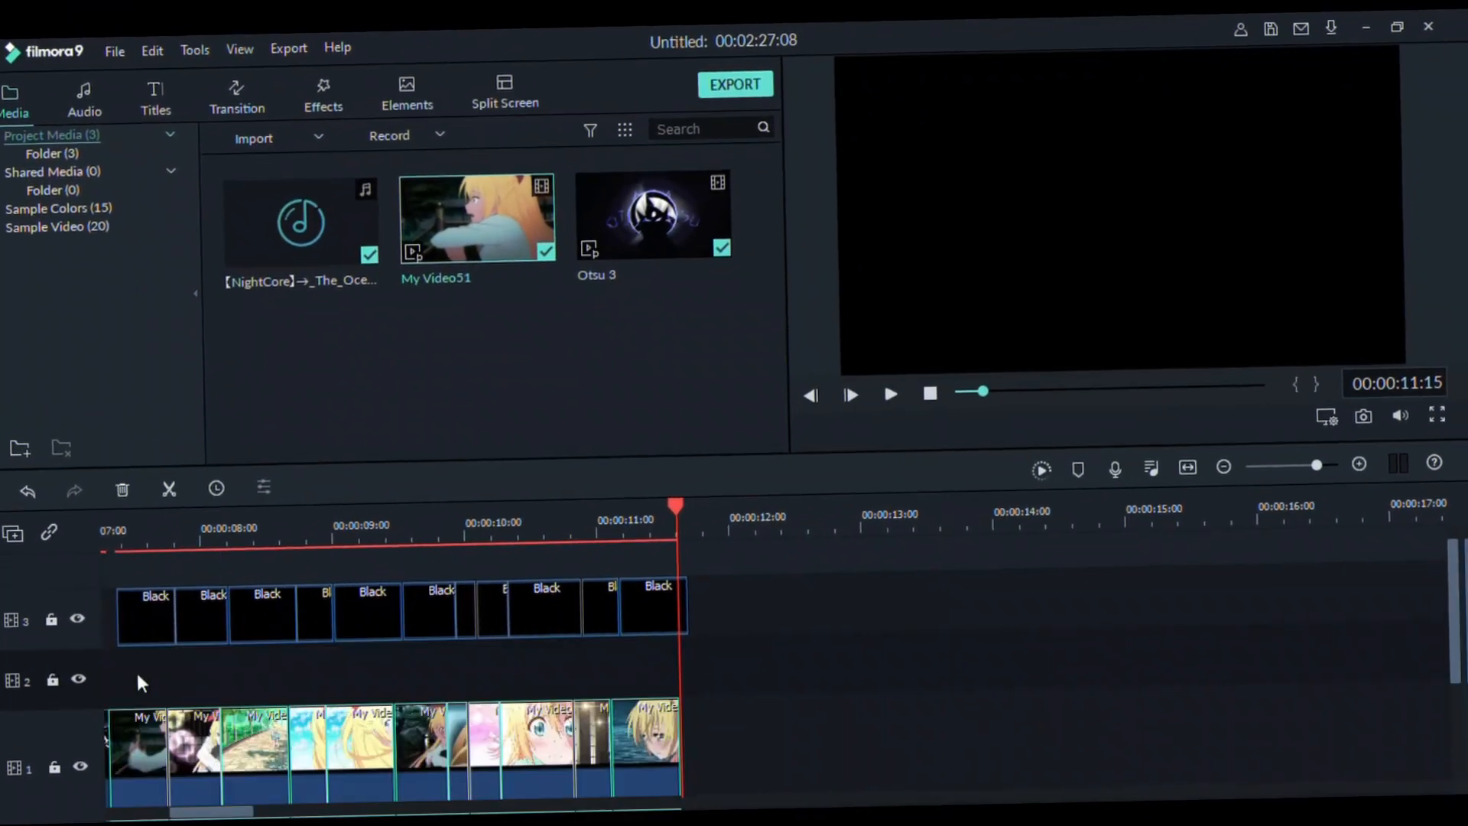
{"action": "left_click_drag", "start_coordinate": [112, 599], "coordinate": [723, 616]}
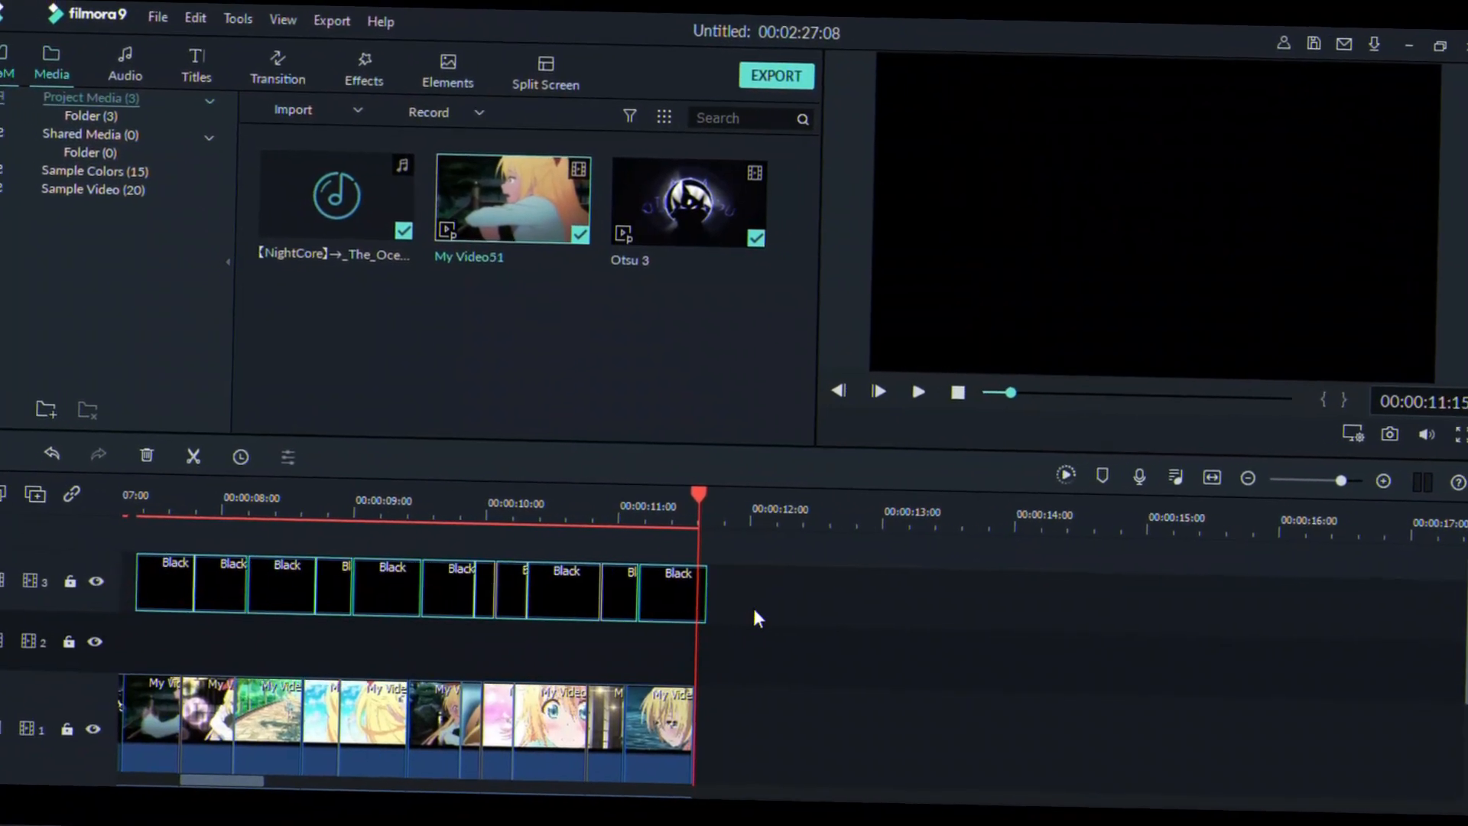
{"action": "key", "text": "Delete"}
Play back the sequence from the end of the Otsu 3 intro through the last scene clip
{"action": "left_click_drag", "start_coordinate": [111, 517], "coordinate": [754, 525]}
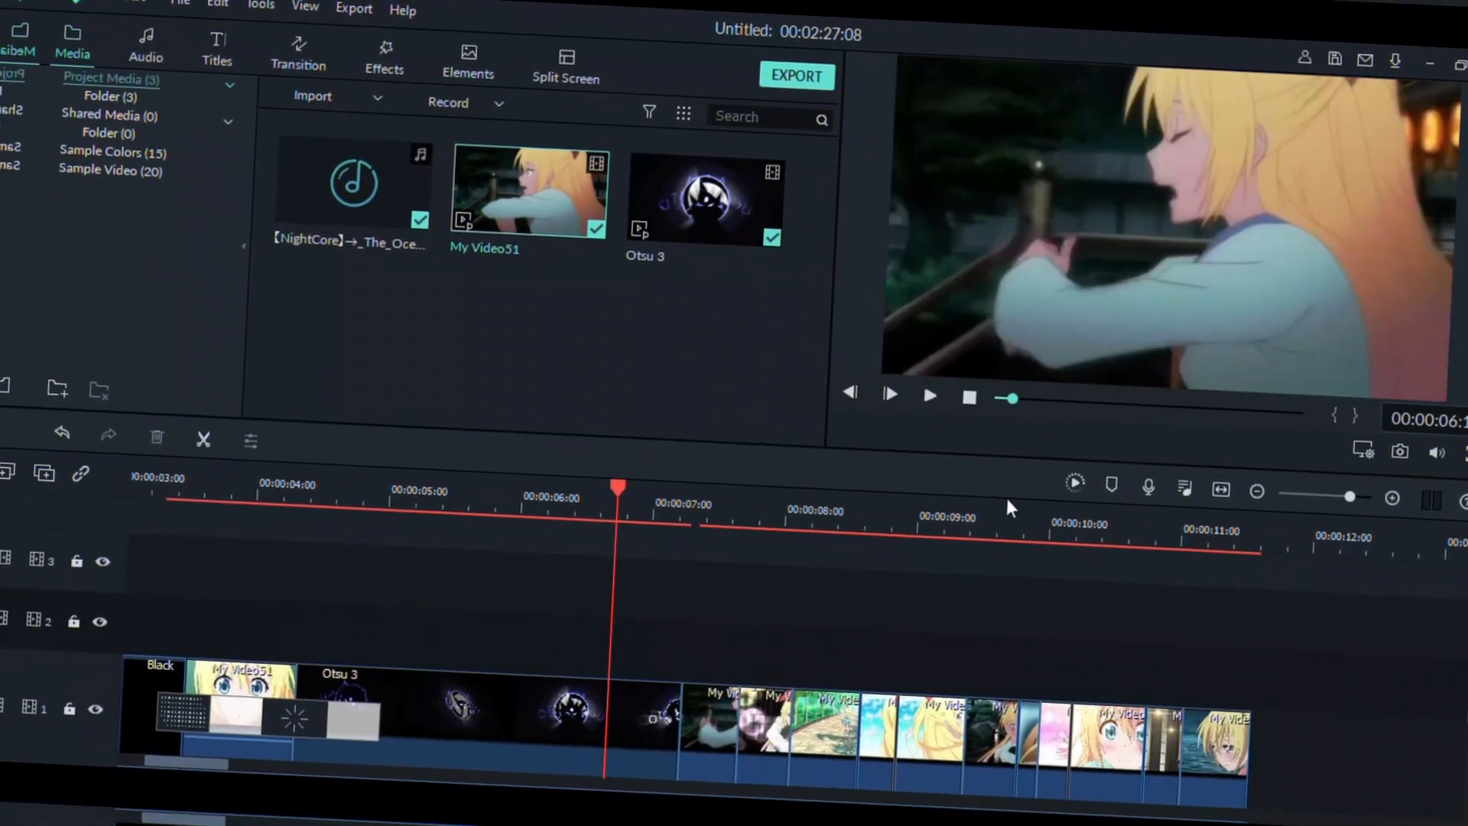
{"action": "key", "text": "space"}
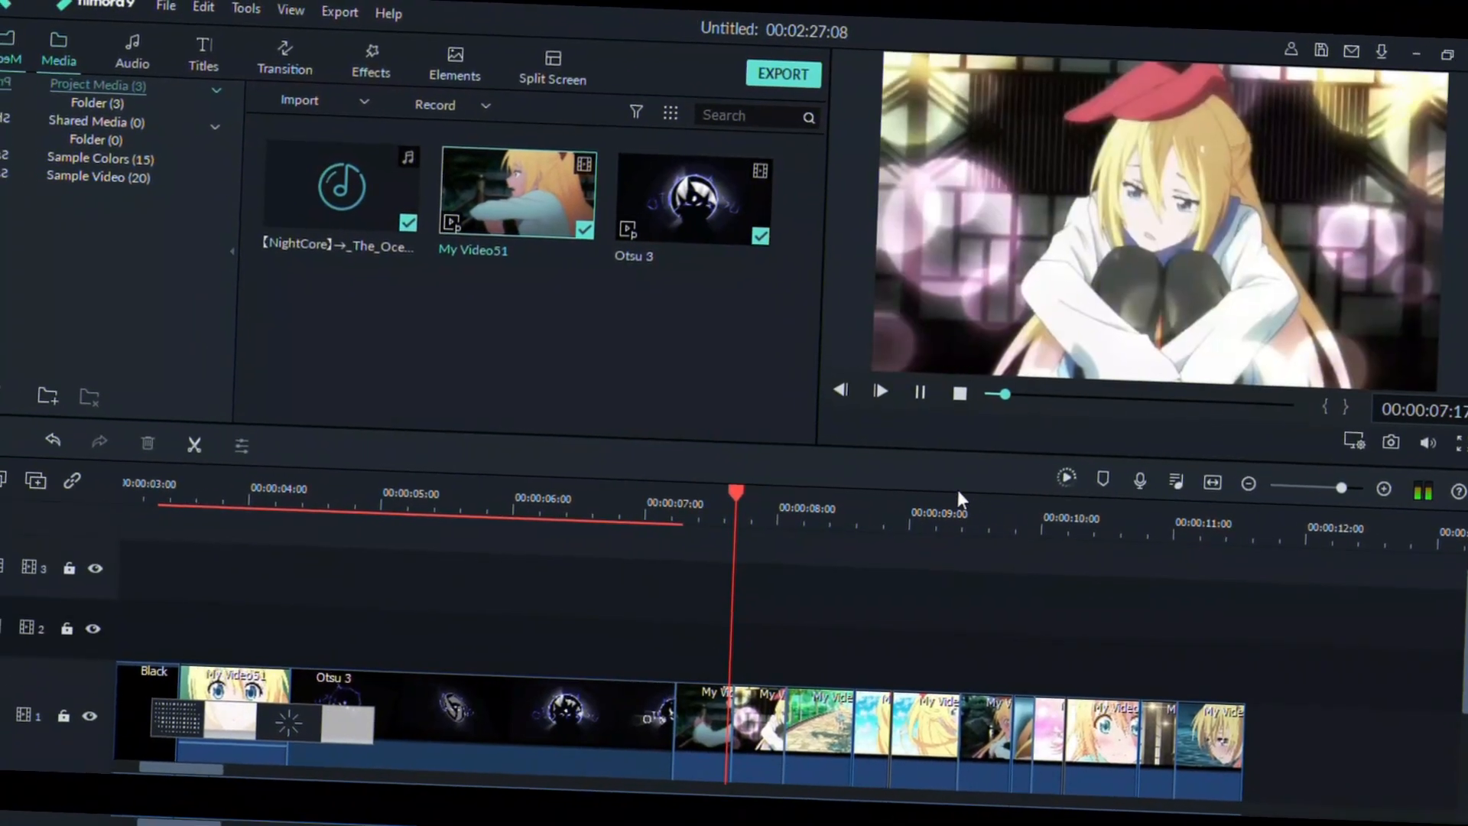
{"action": "key", "text": "space"}
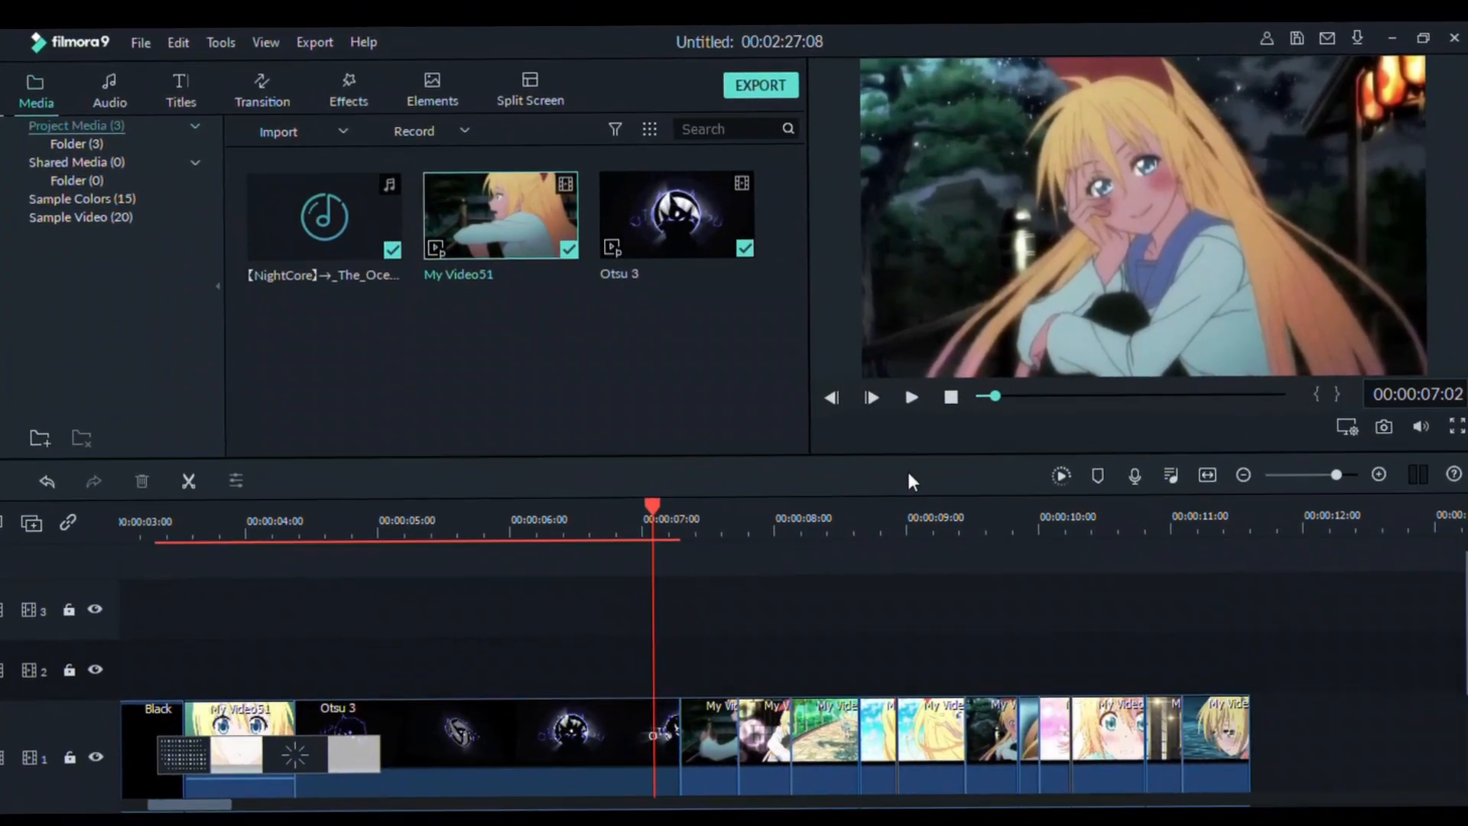
{"action": "key", "text": "space"}
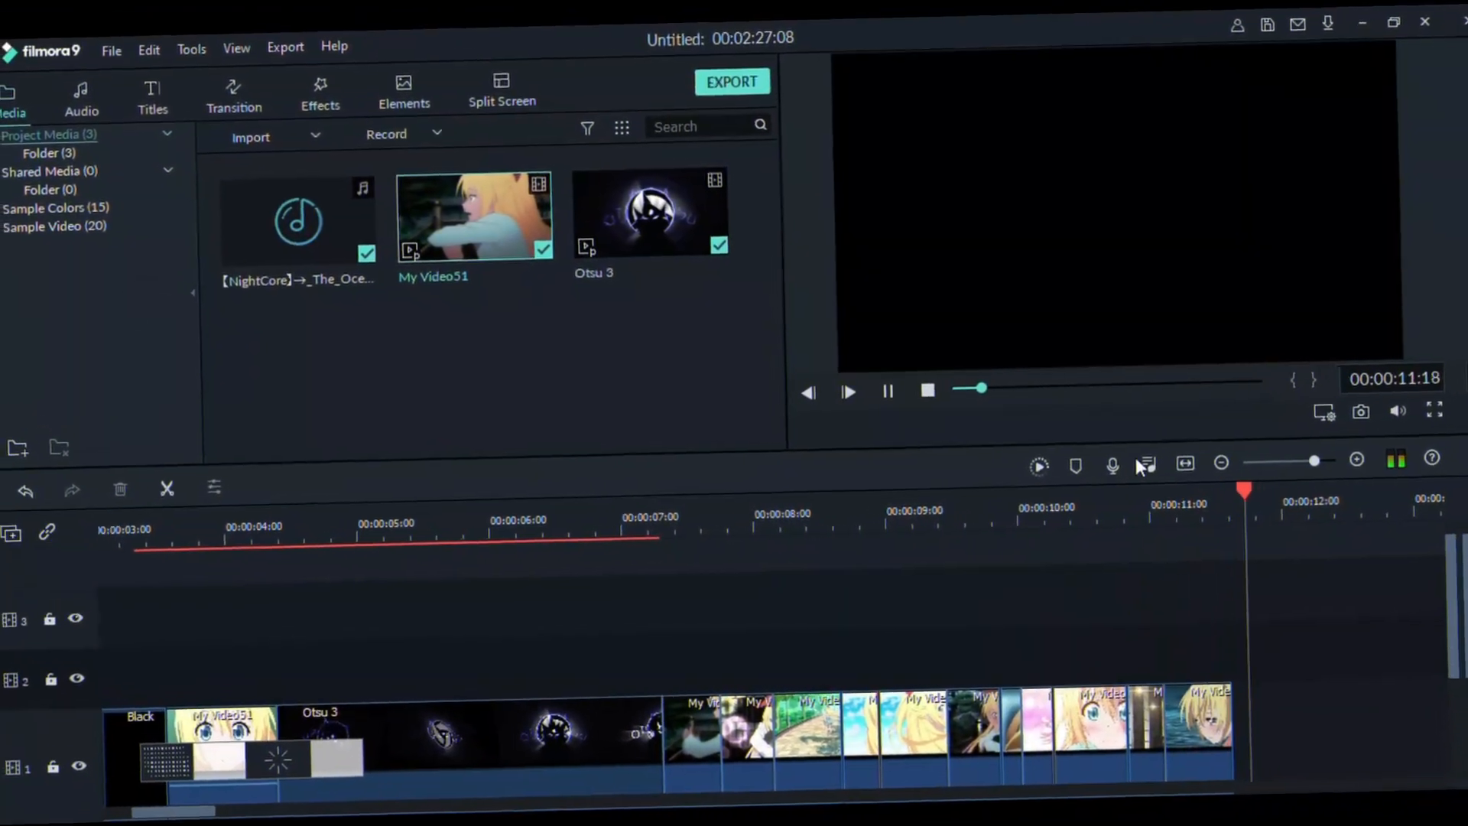
Add the favourite Flash transition at the cut between the Otsu 3 clip and the first My Video51 scene
{"action": "left_click", "coordinate": [712, 525]}
{"action": "left_click_drag", "start_coordinate": [709, 508], "coordinate": [682, 507]}
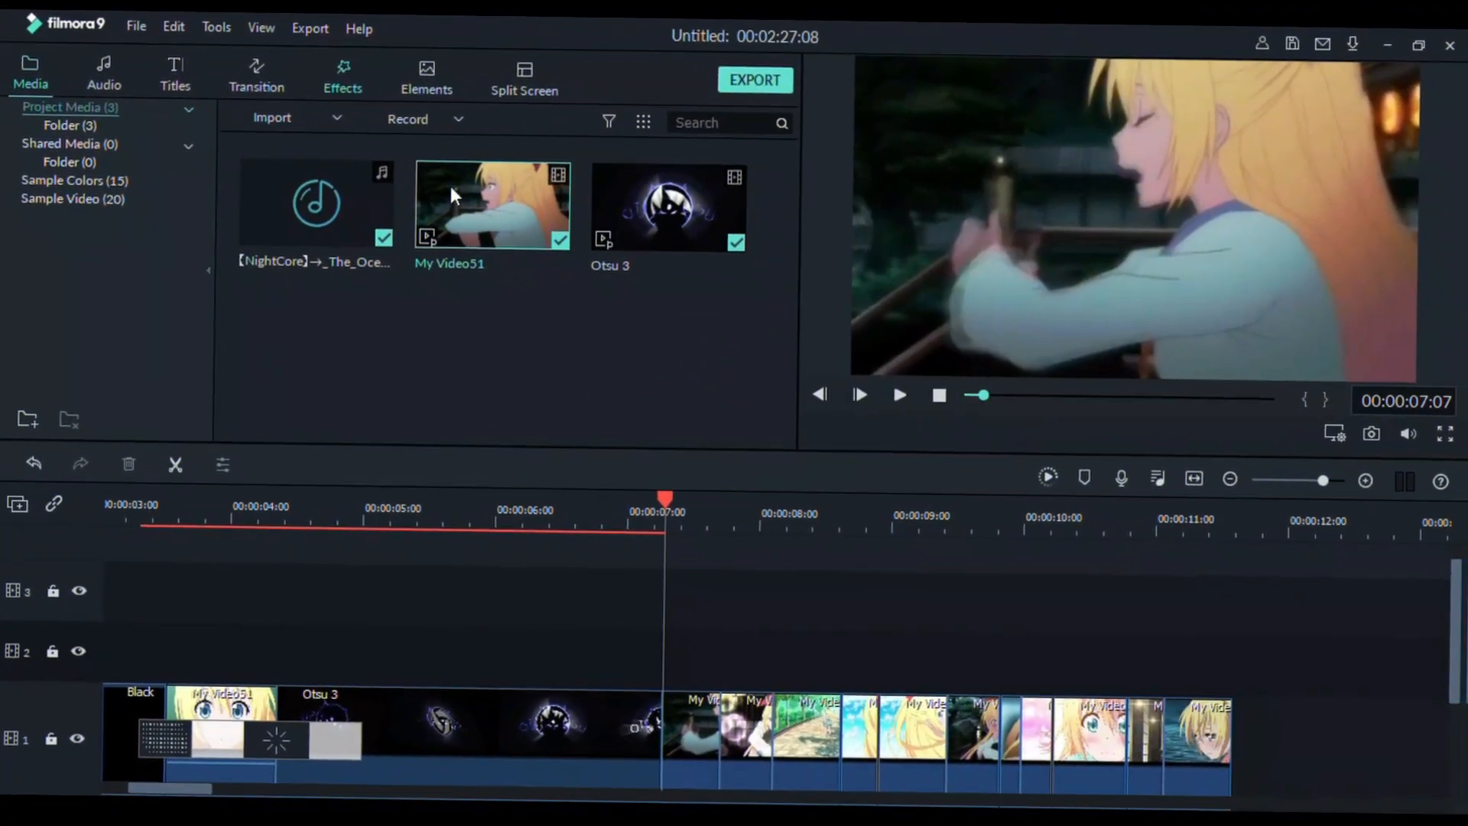
{"action": "left_click", "coordinate": [360, 77]}
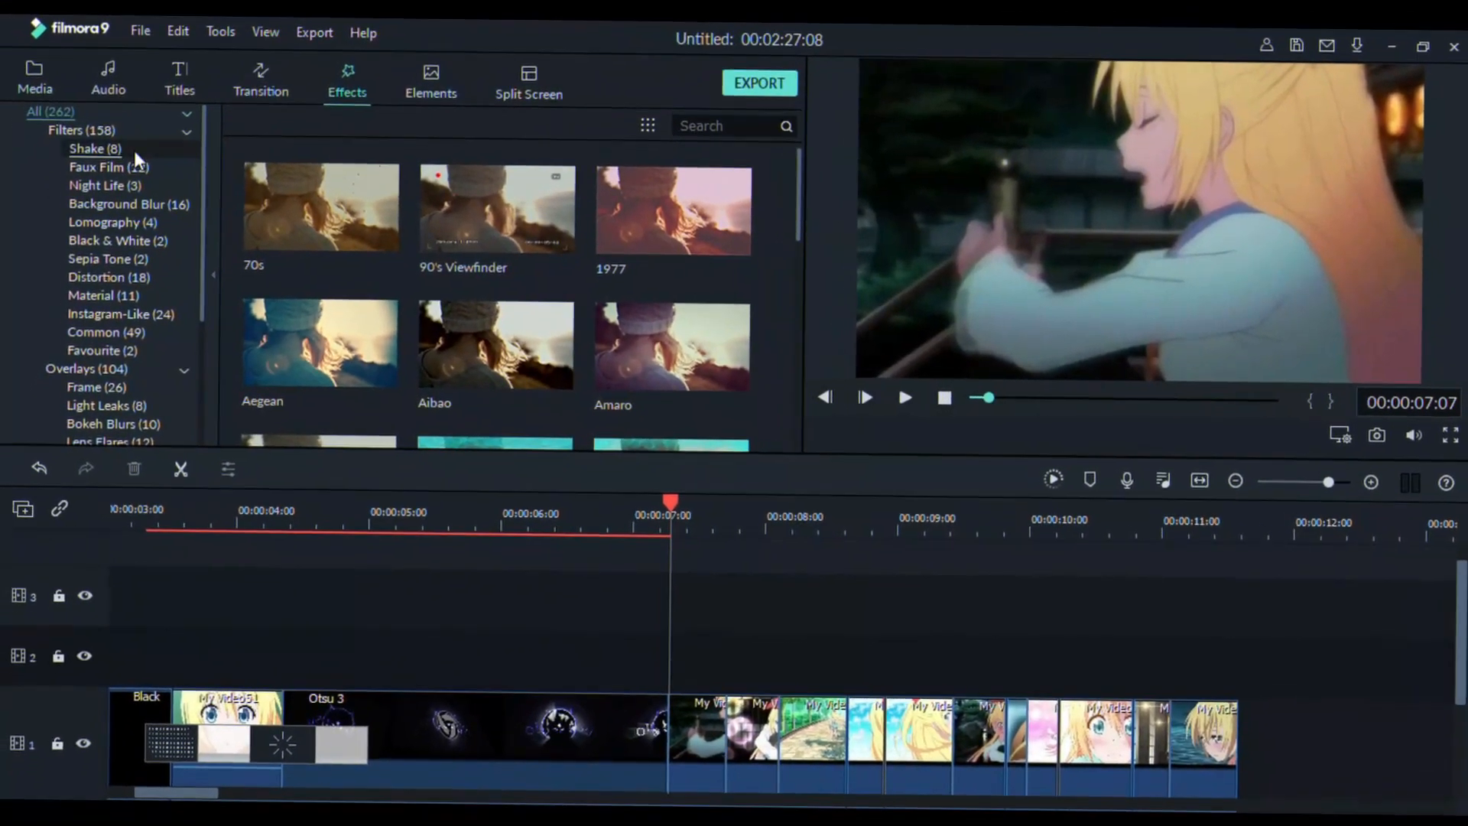
{"action": "left_click", "coordinate": [99, 168]}
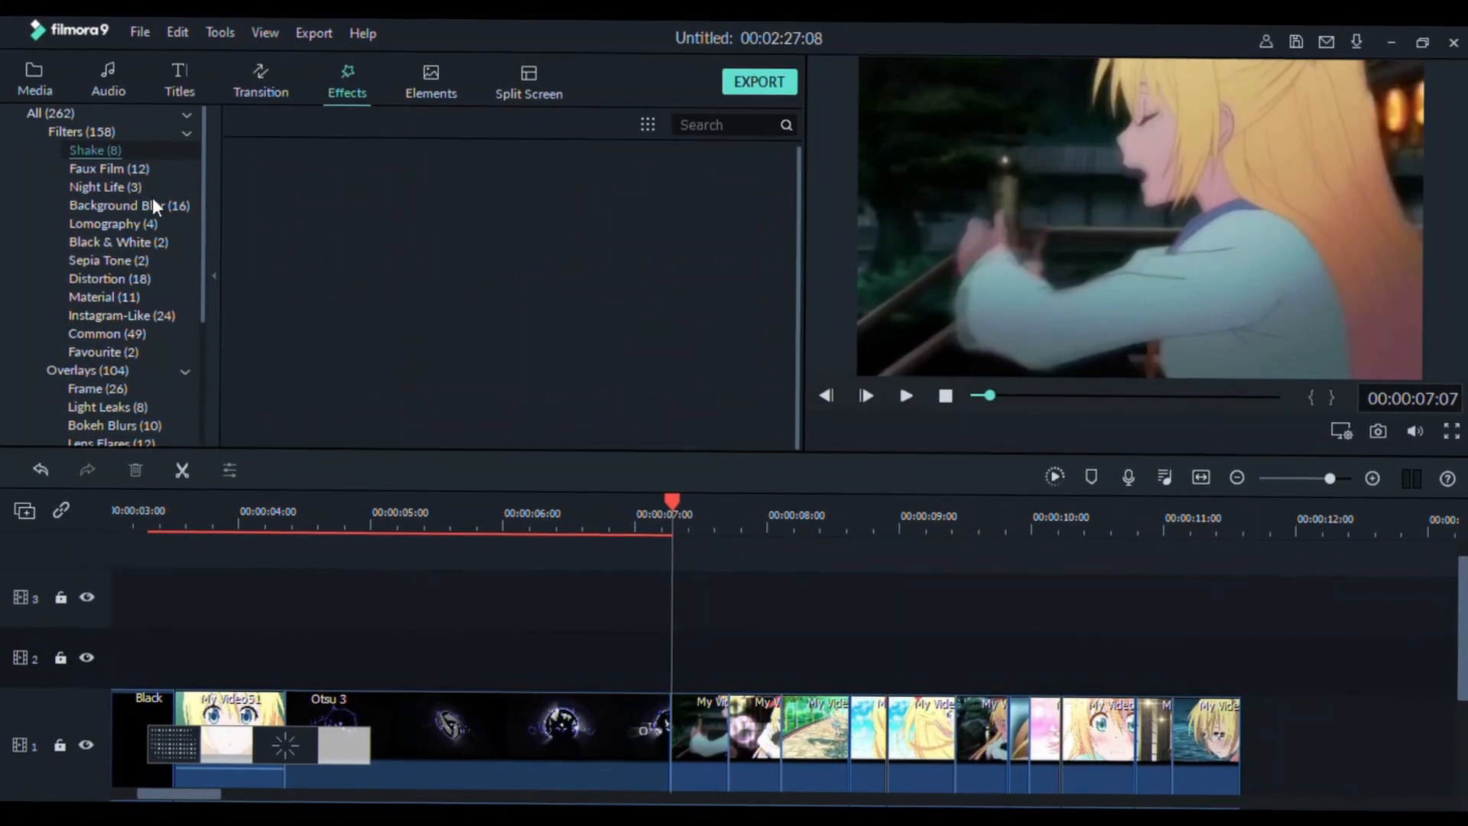
{"action": "left_click", "coordinate": [247, 89]}
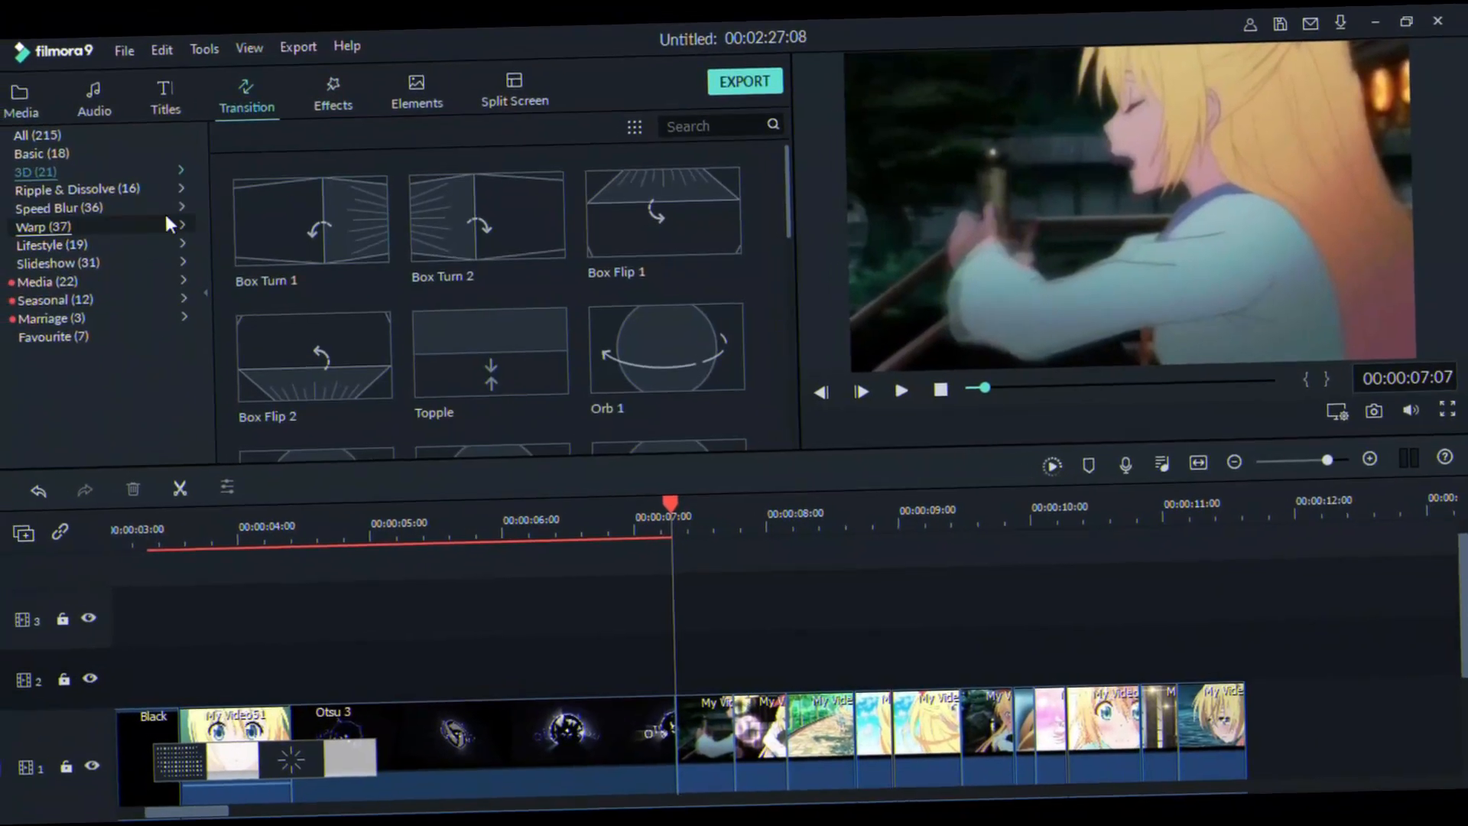
{"action": "left_click", "coordinate": [136, 298]}
{"action": "left_click", "coordinate": [136, 315]}
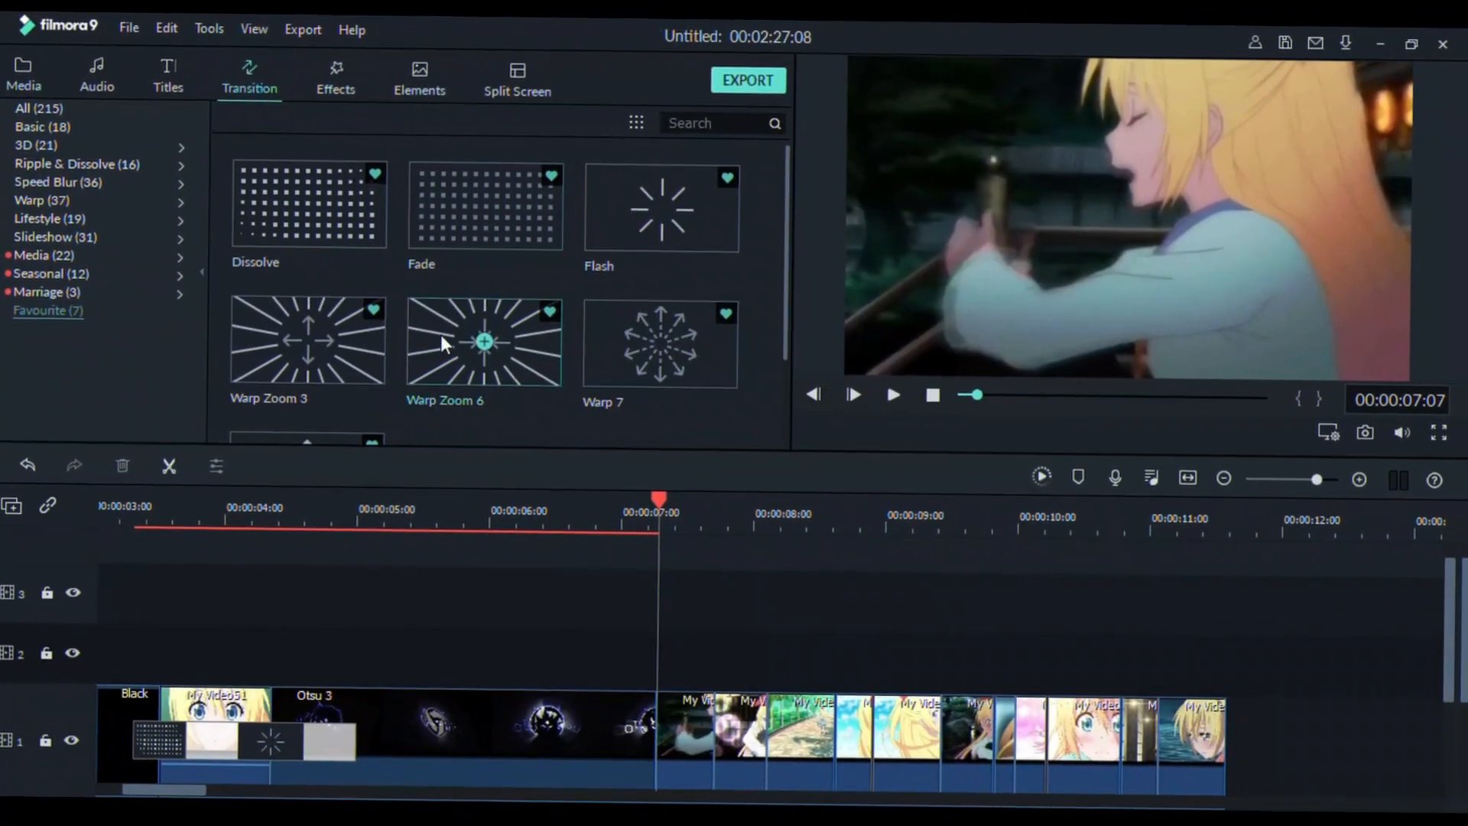
{"action": "left_click_drag", "start_coordinate": [785, 532], "coordinate": [975, 514]}
{"action": "left_click_drag", "start_coordinate": [669, 275], "coordinate": [689, 742]}
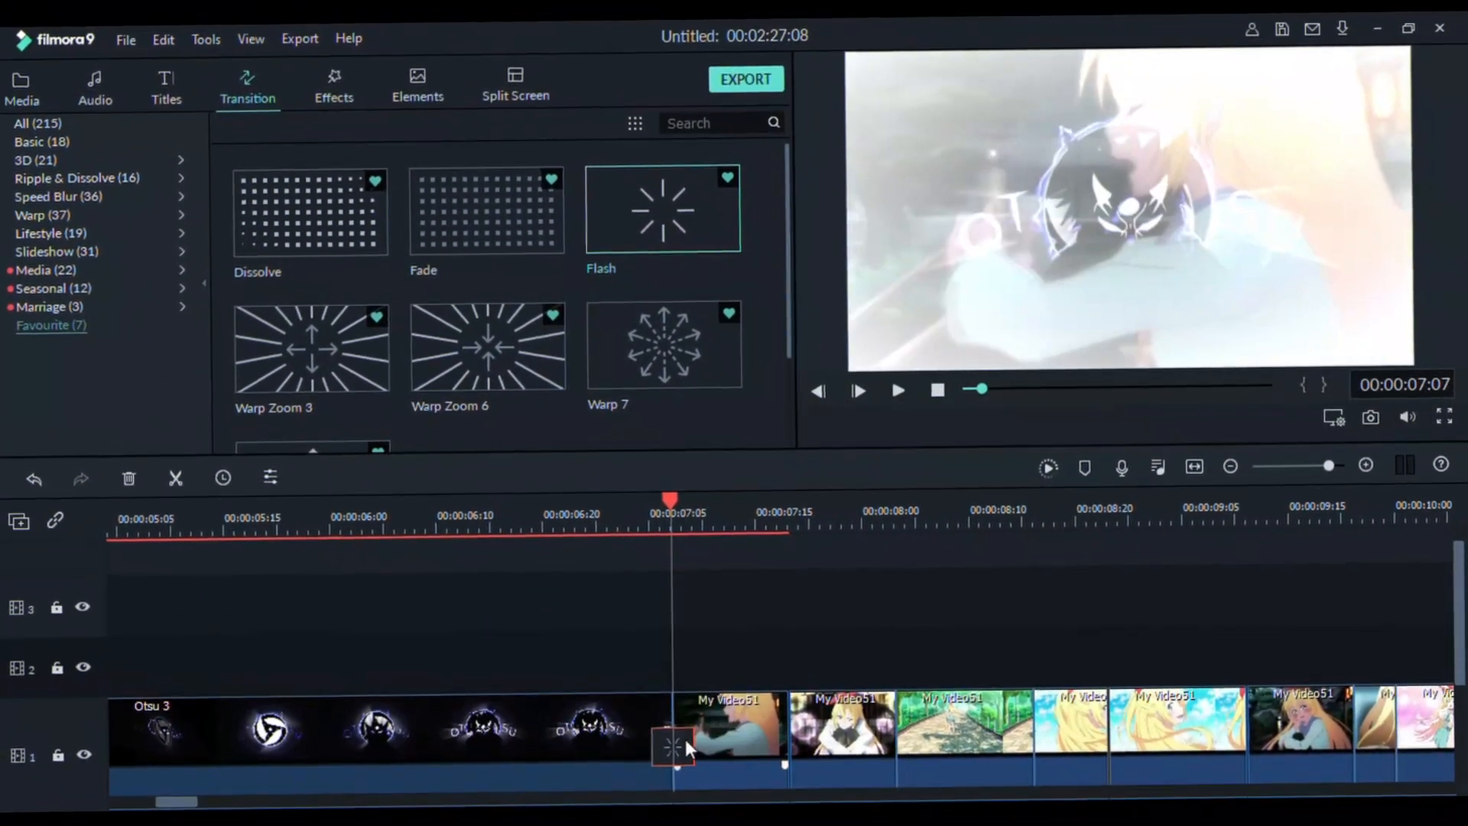
Play back the Flash transition from the Otsu 3 intro into the first scenes
{"action": "left_click", "coordinate": [585, 508]}
{"action": "key", "text": "space"}
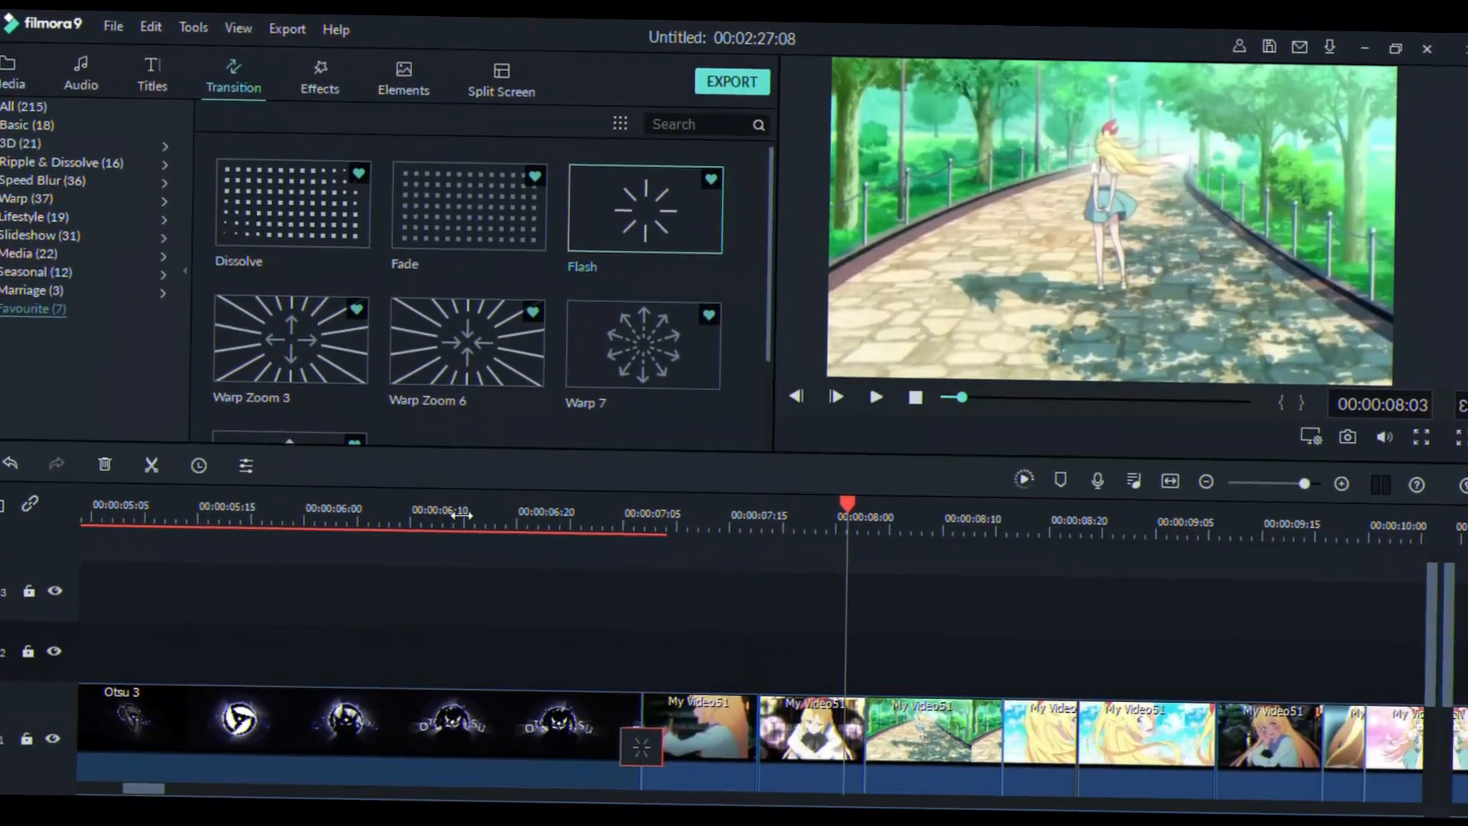
{"action": "left_click", "coordinate": [461, 515]}
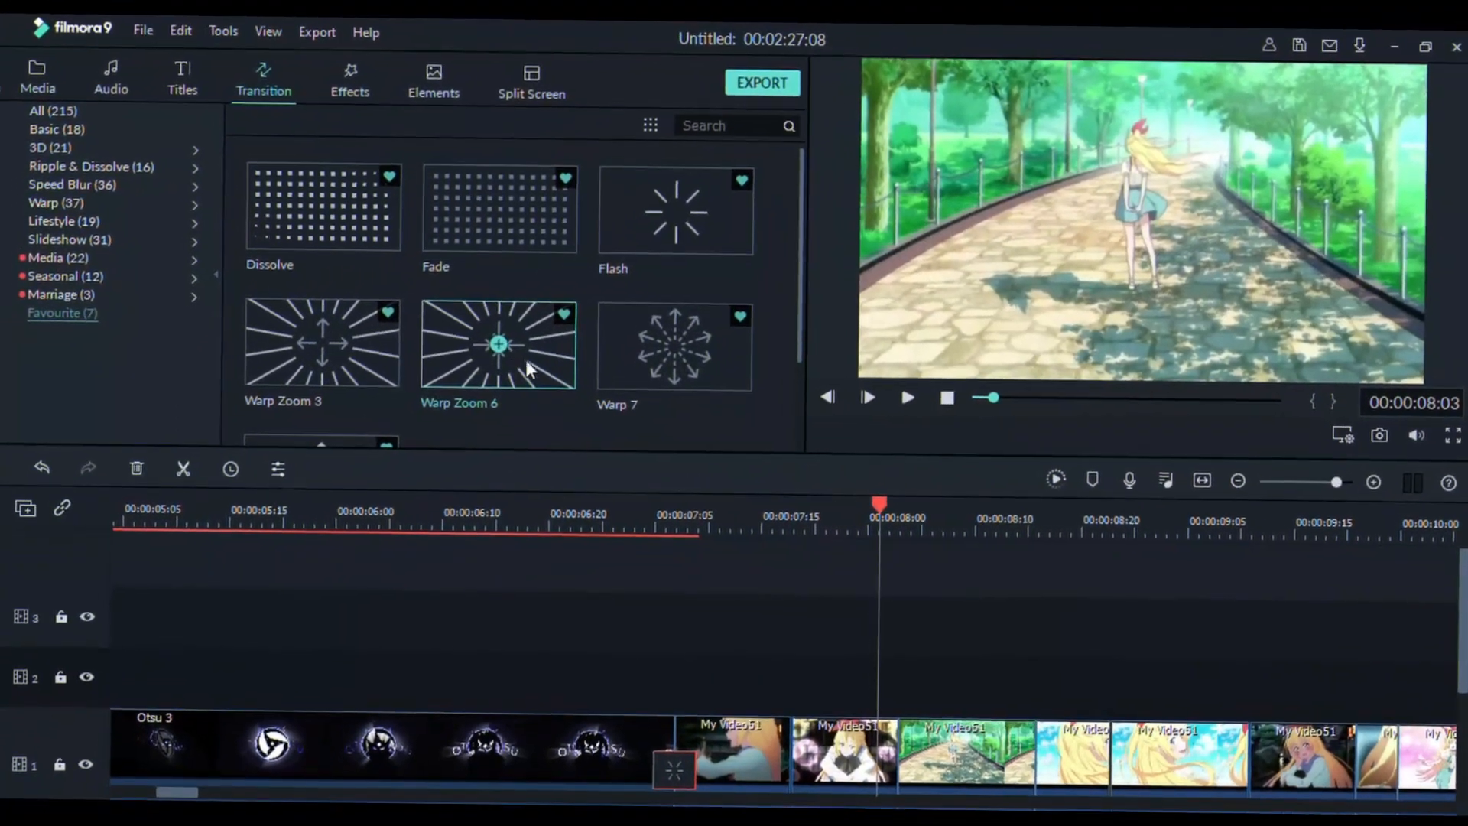
Add Warp Zoom 6 with a duration of 00:00:00:08 between the first and second scenes, and Warp Zoom 3 between the second and third
{"action": "left_click_drag", "start_coordinate": [457, 364], "coordinate": [790, 735]}
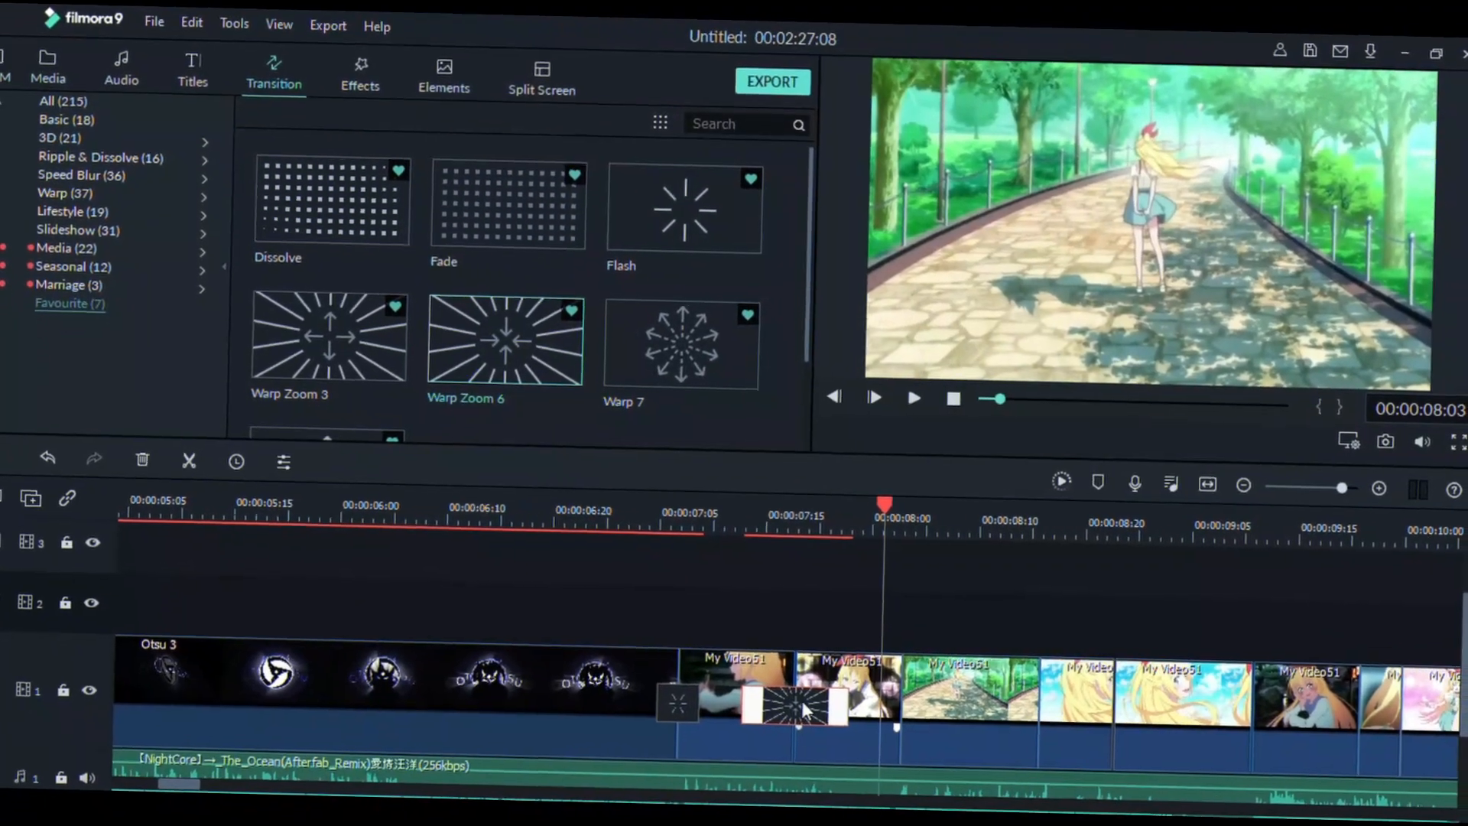
{"action": "double_click", "coordinate": [812, 709]}
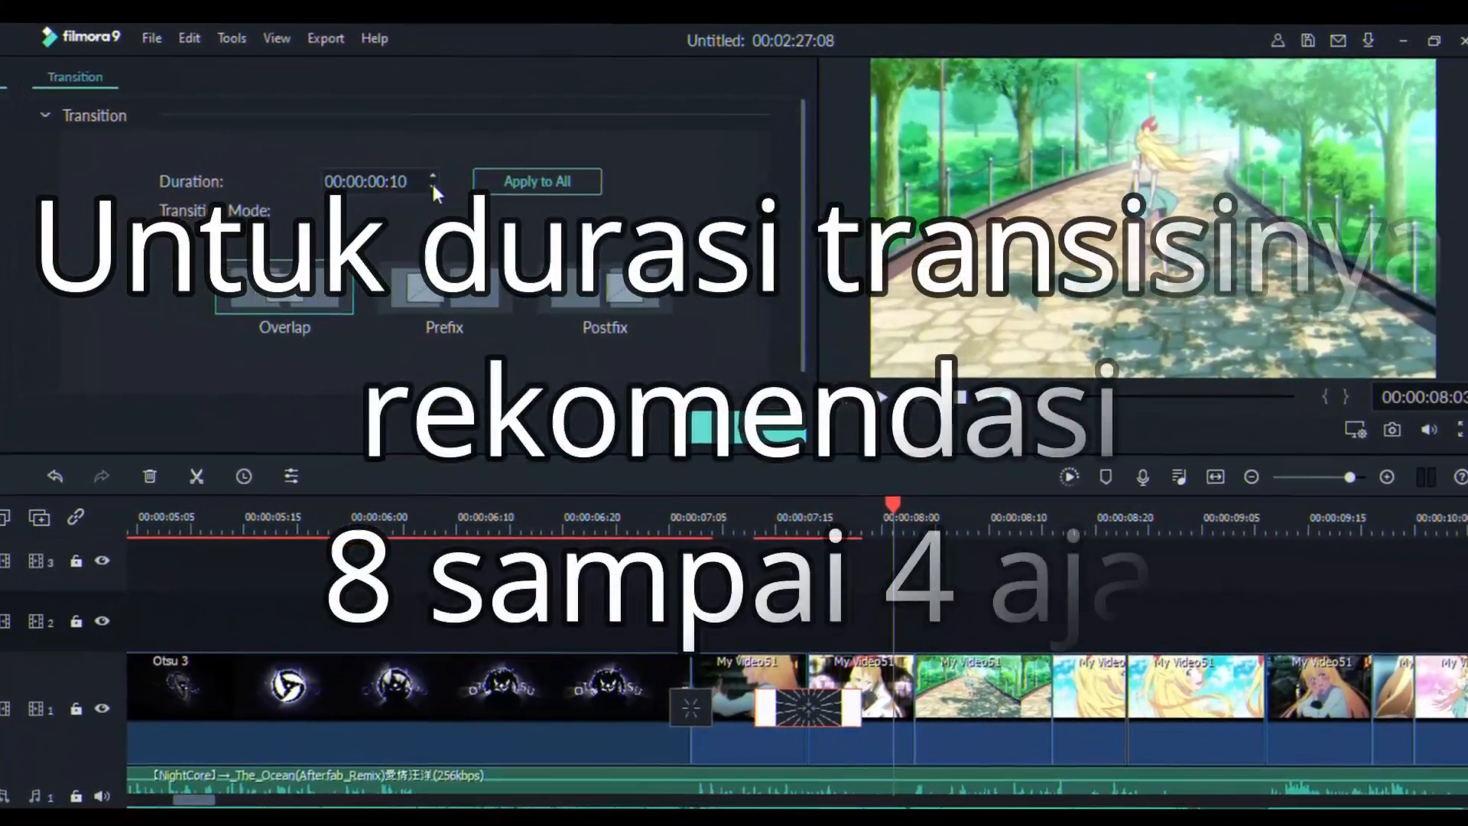
{"action": "left_click", "coordinate": [386, 179]}
{"action": "left_click", "coordinate": [453, 181]}
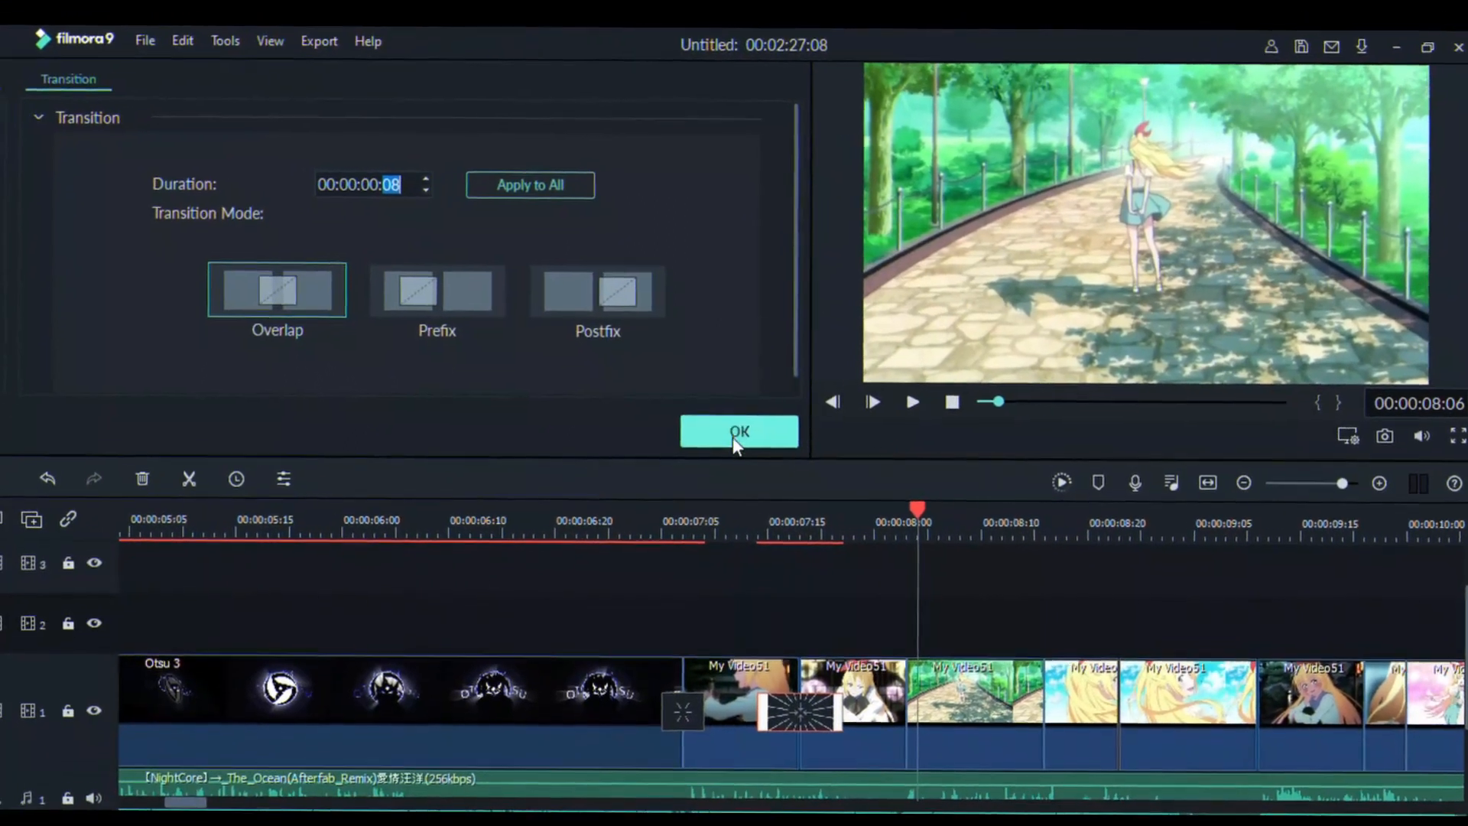
{"action": "left_click", "coordinate": [722, 434]}
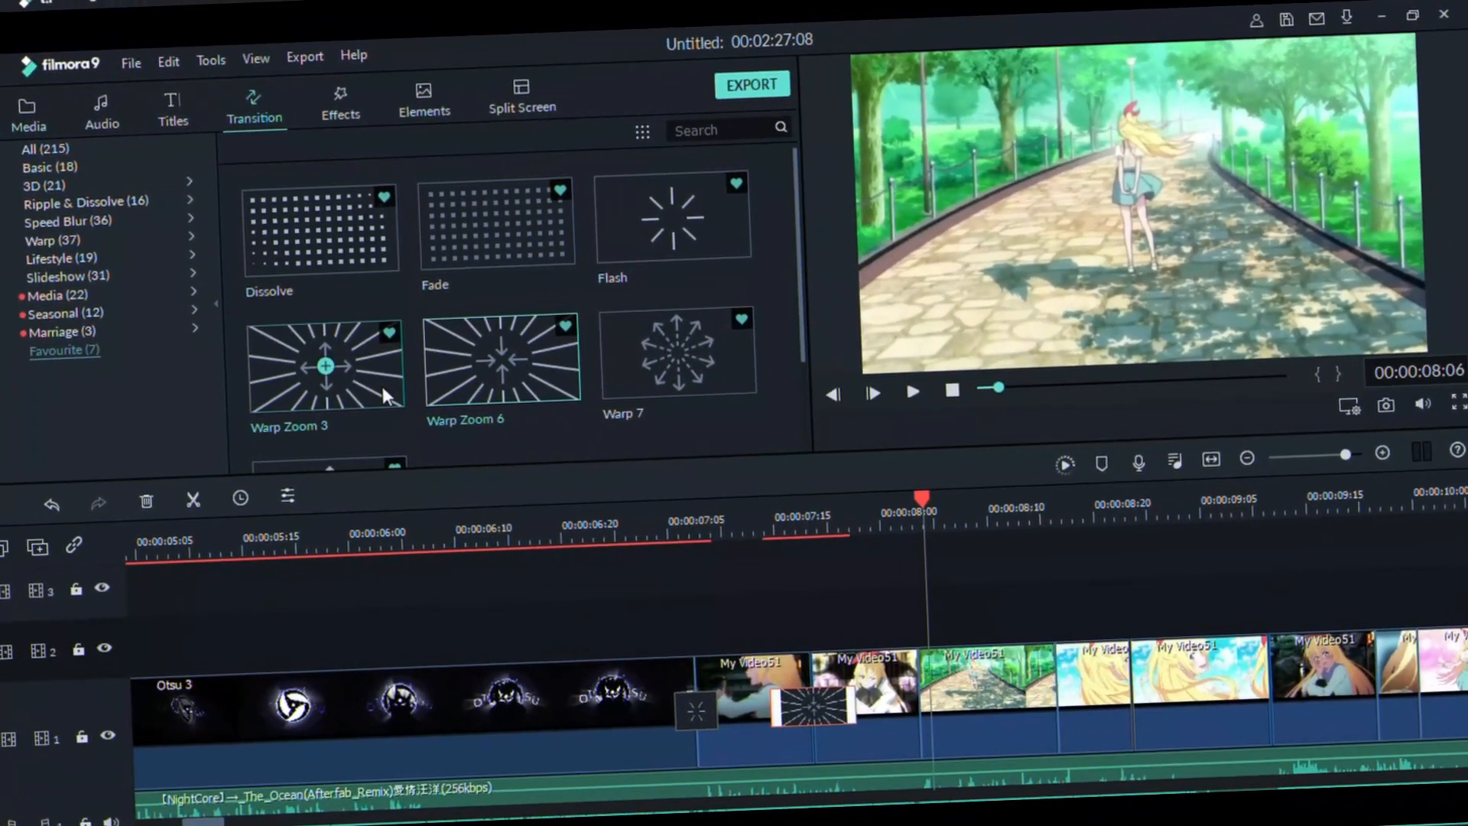
{"action": "left_click_drag", "start_coordinate": [359, 350], "coordinate": [902, 711]}
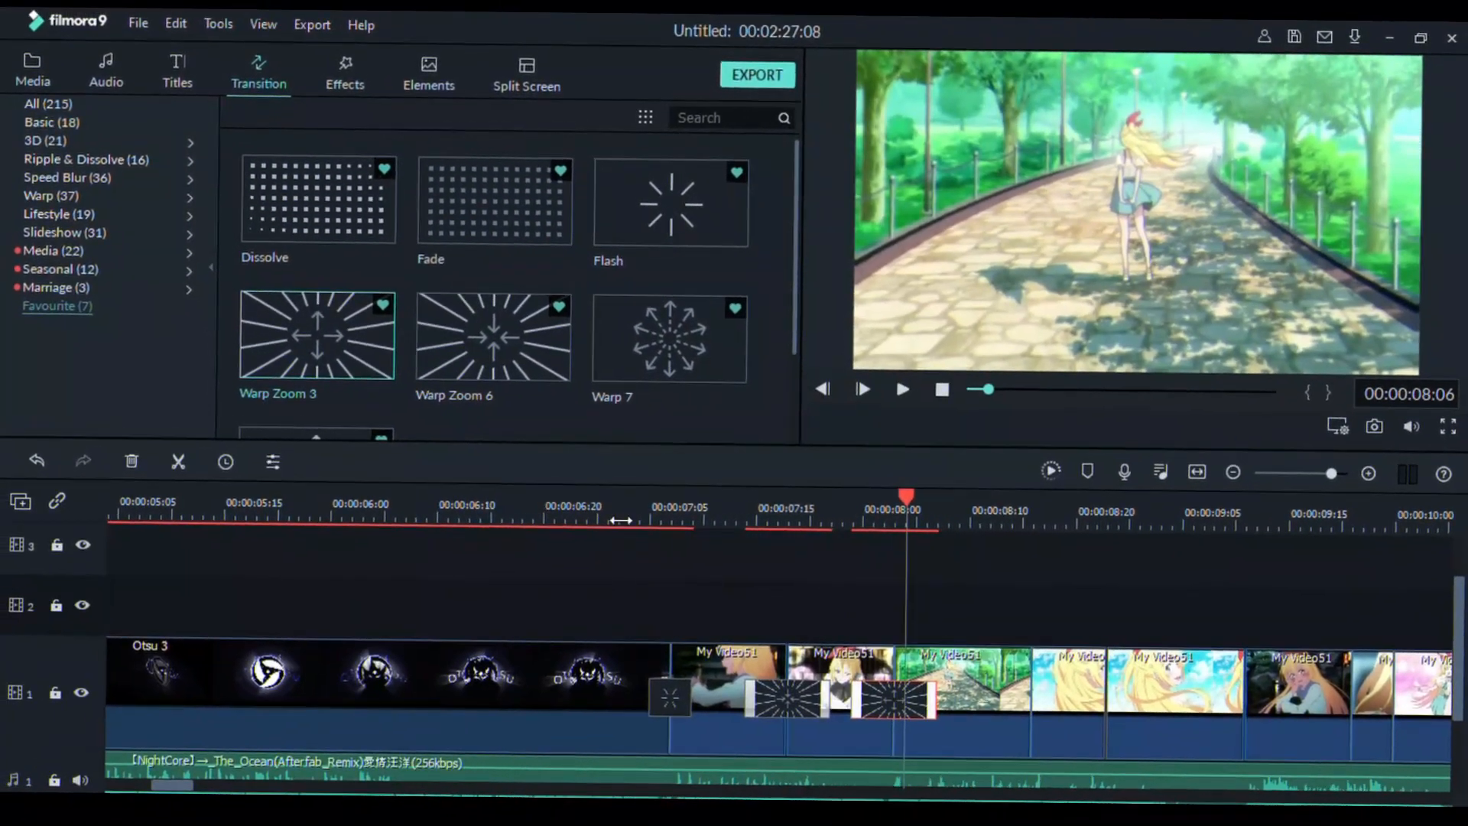
Play back the transitions from the end of Otsu 3 through the third scene to check their timing
{"action": "left_click", "coordinate": [588, 511]}
{"action": "key", "text": "space"}
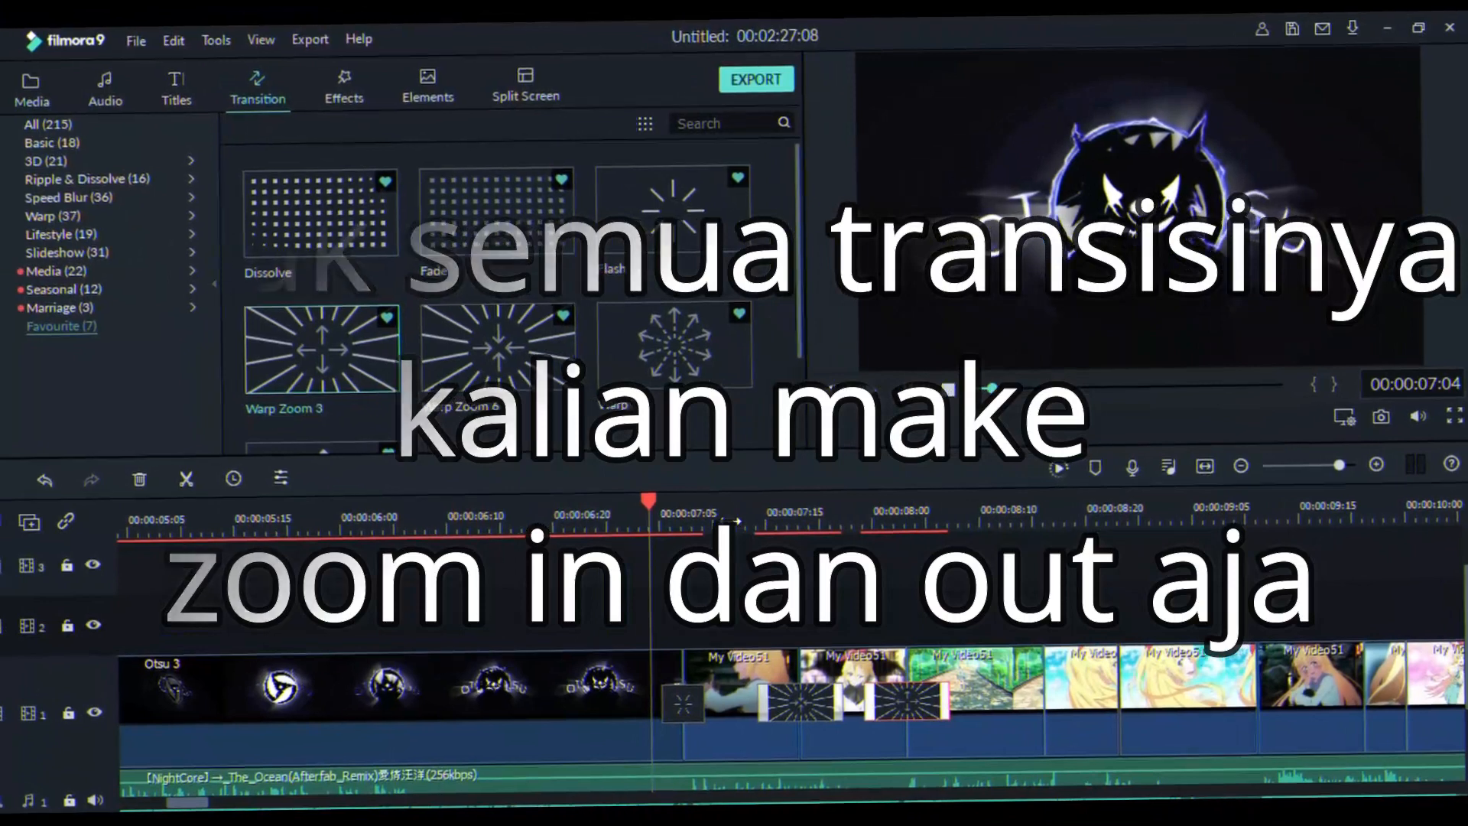
{"action": "key", "text": "space"}
{"action": "left_click", "coordinate": [603, 521]}
{"action": "key", "text": "space"}
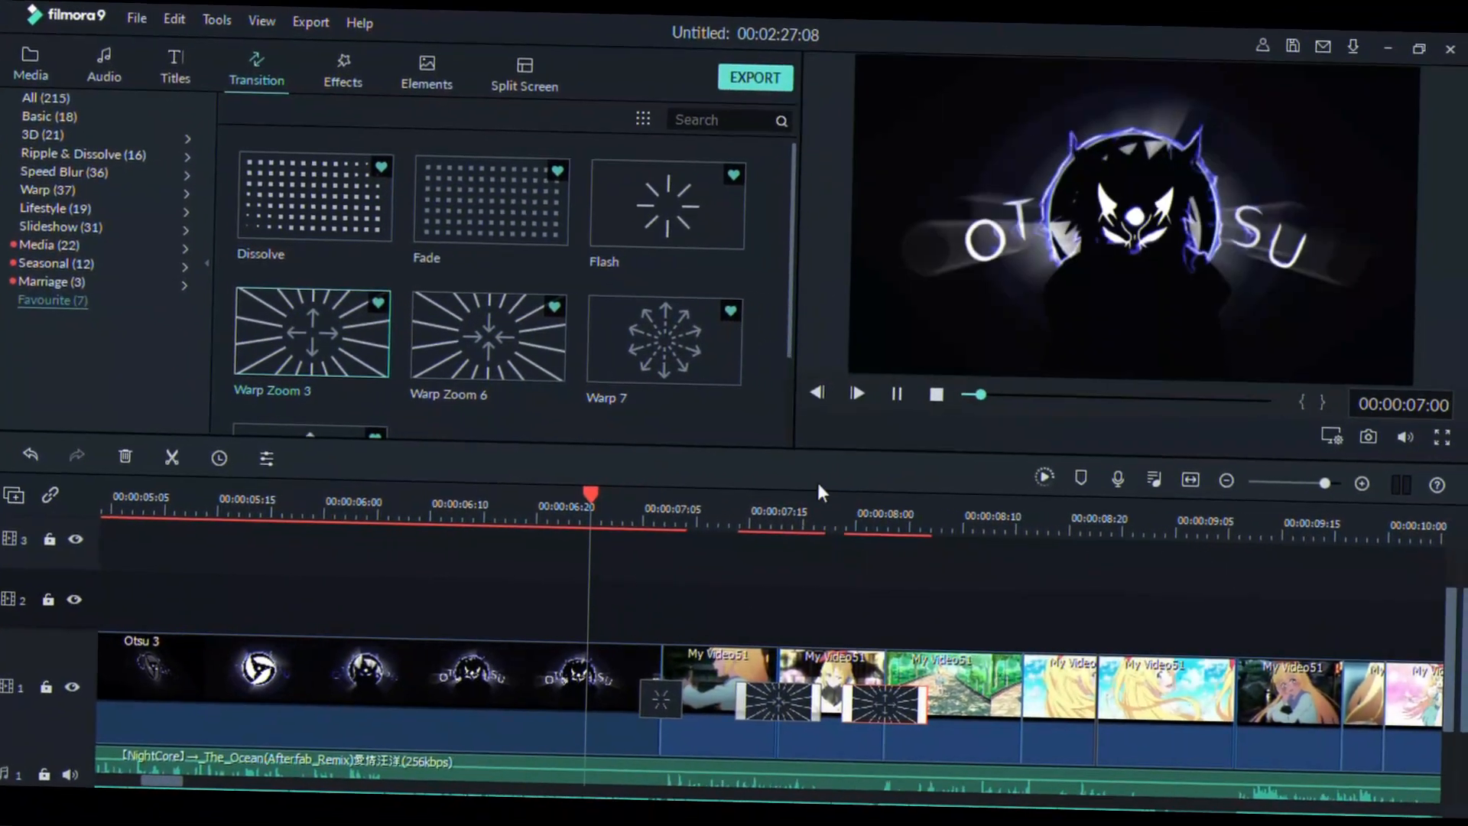
{"action": "key", "text": "space"}
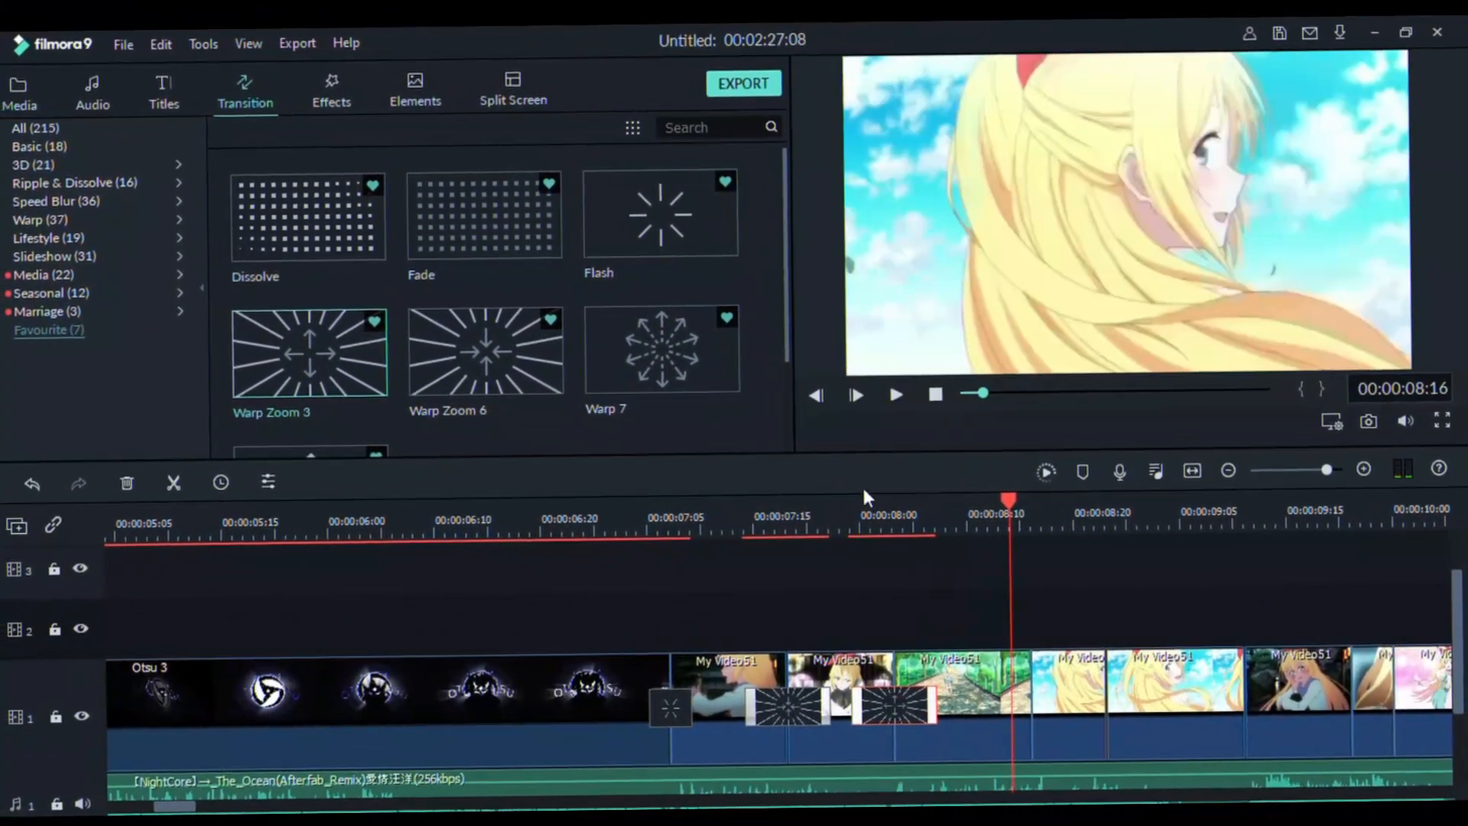
{"action": "left_click", "coordinate": [731, 519]}
{"action": "key", "text": "space"}
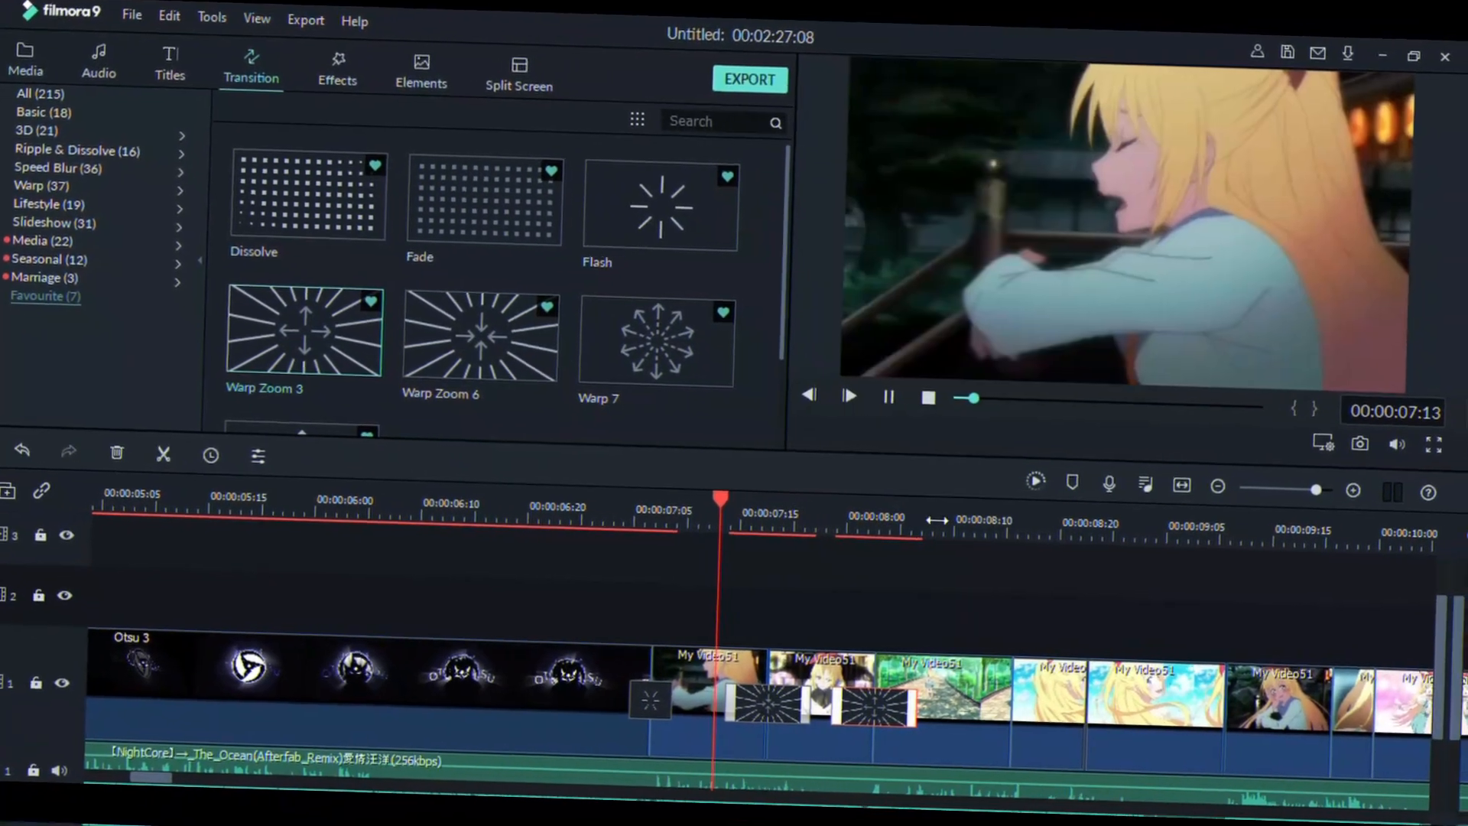
{"action": "key", "text": "space"}
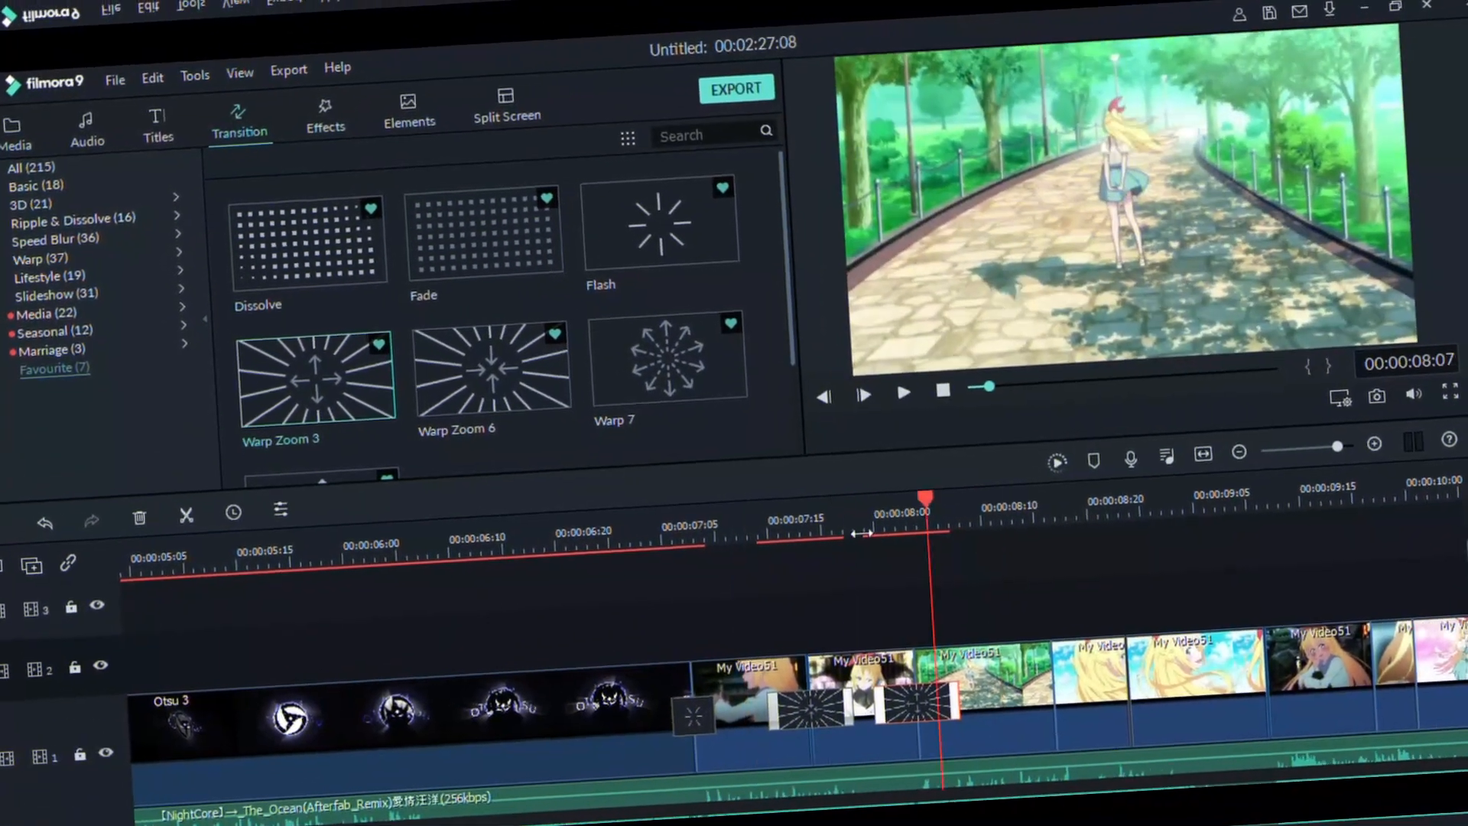
Add a marker at 00:00:07:21 on the second scene and a warp zoom transition between the third and fourth scenes
{"action": "left_click", "coordinate": [874, 534]}
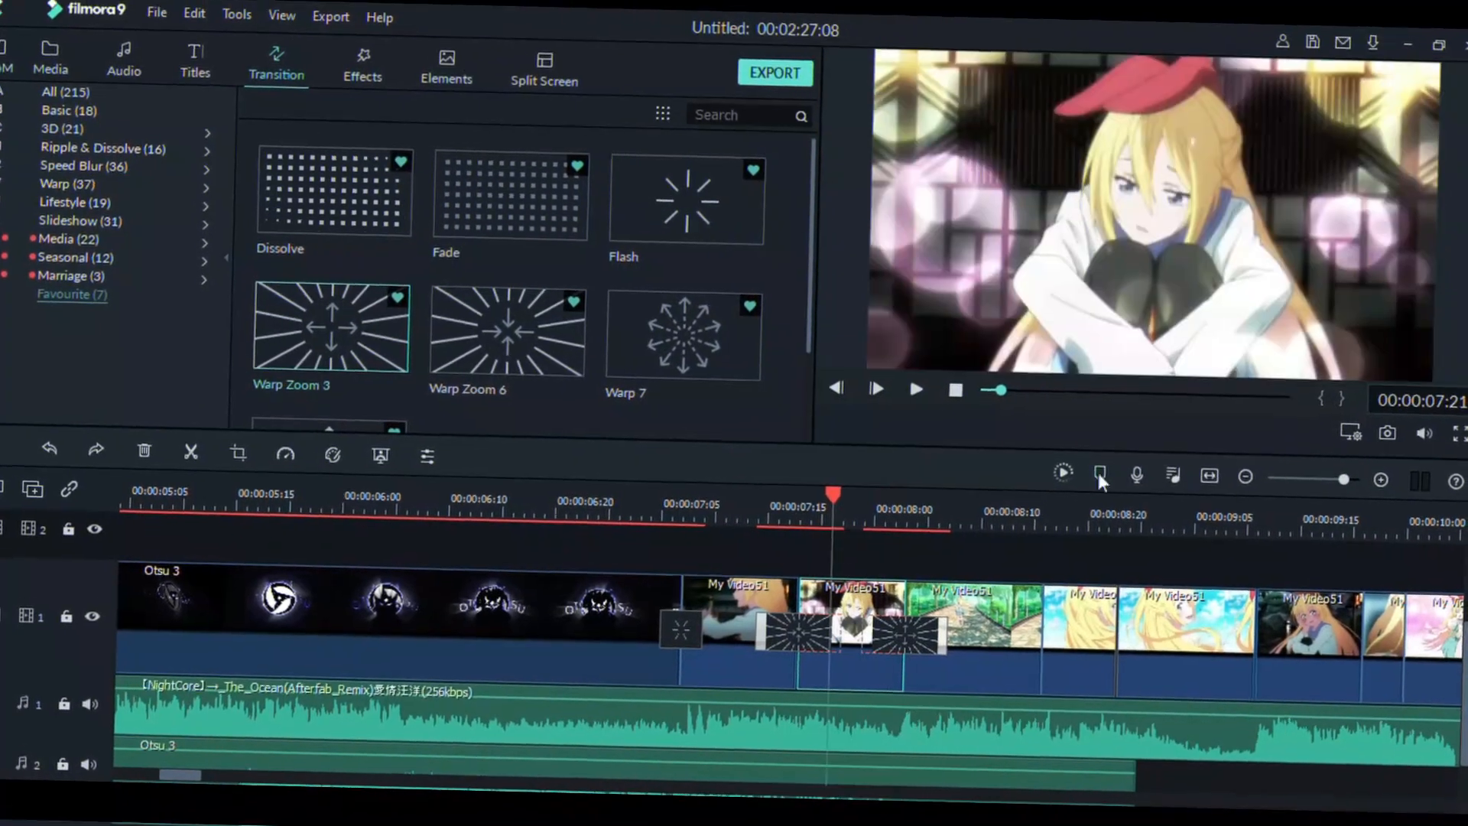
{"action": "left_click", "coordinate": [1102, 482]}
{"action": "left_click", "coordinate": [1035, 533]}
{"action": "left_click_drag", "start_coordinate": [485, 356], "coordinate": [1041, 648]}
{"action": "double_click", "coordinate": [1040, 648]}
{"action": "left_click", "coordinate": [715, 427]}
Play back the transition between the third and fourth scenes
{"action": "left_click", "coordinate": [957, 526]}
{"action": "key", "text": "space"}
{"action": "key", "text": "space"}
{"action": "left_click", "coordinate": [960, 527]}
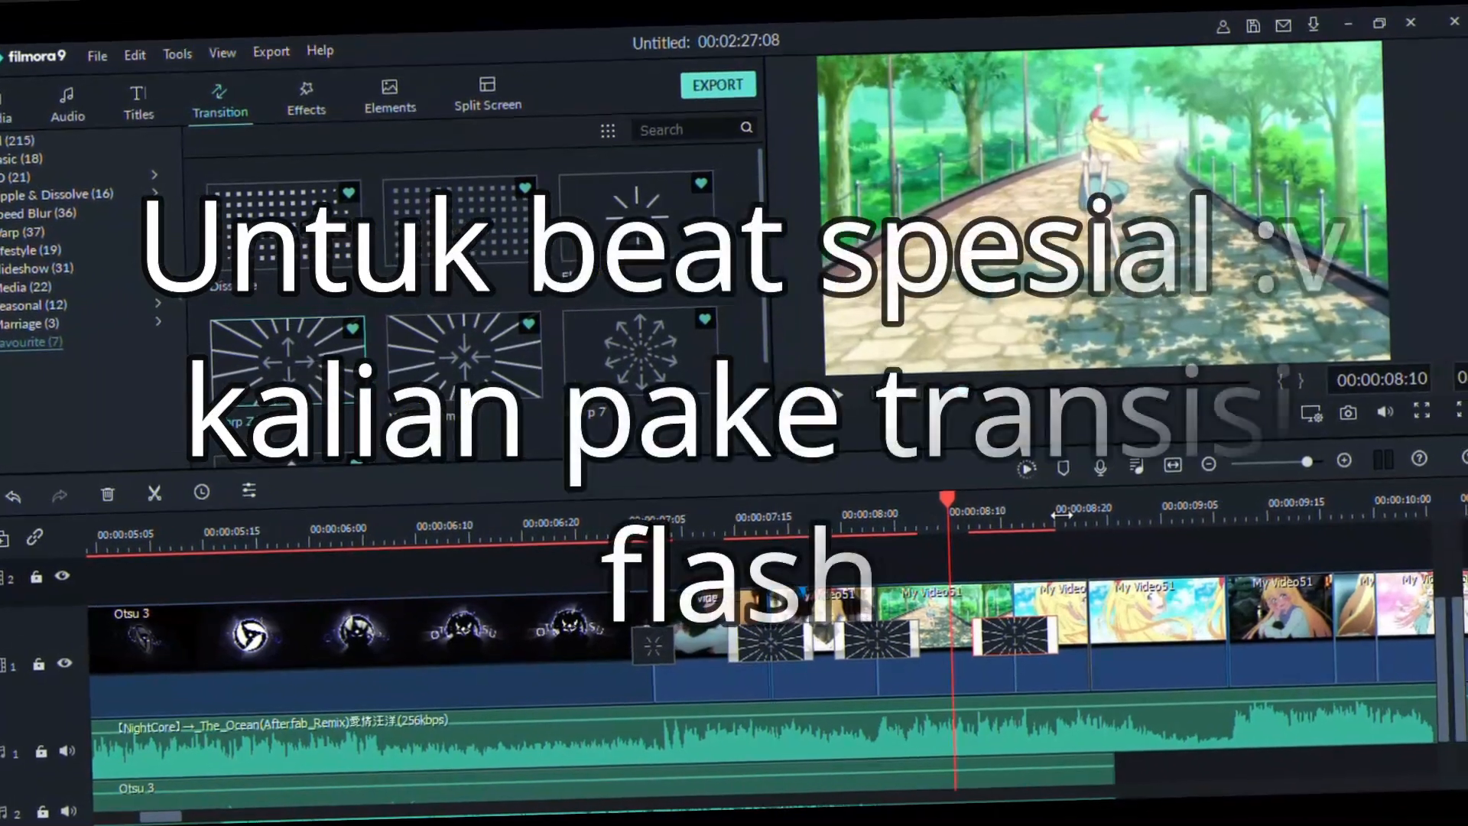
{"action": "key", "text": "space"}
{"action": "key", "text": "space"}
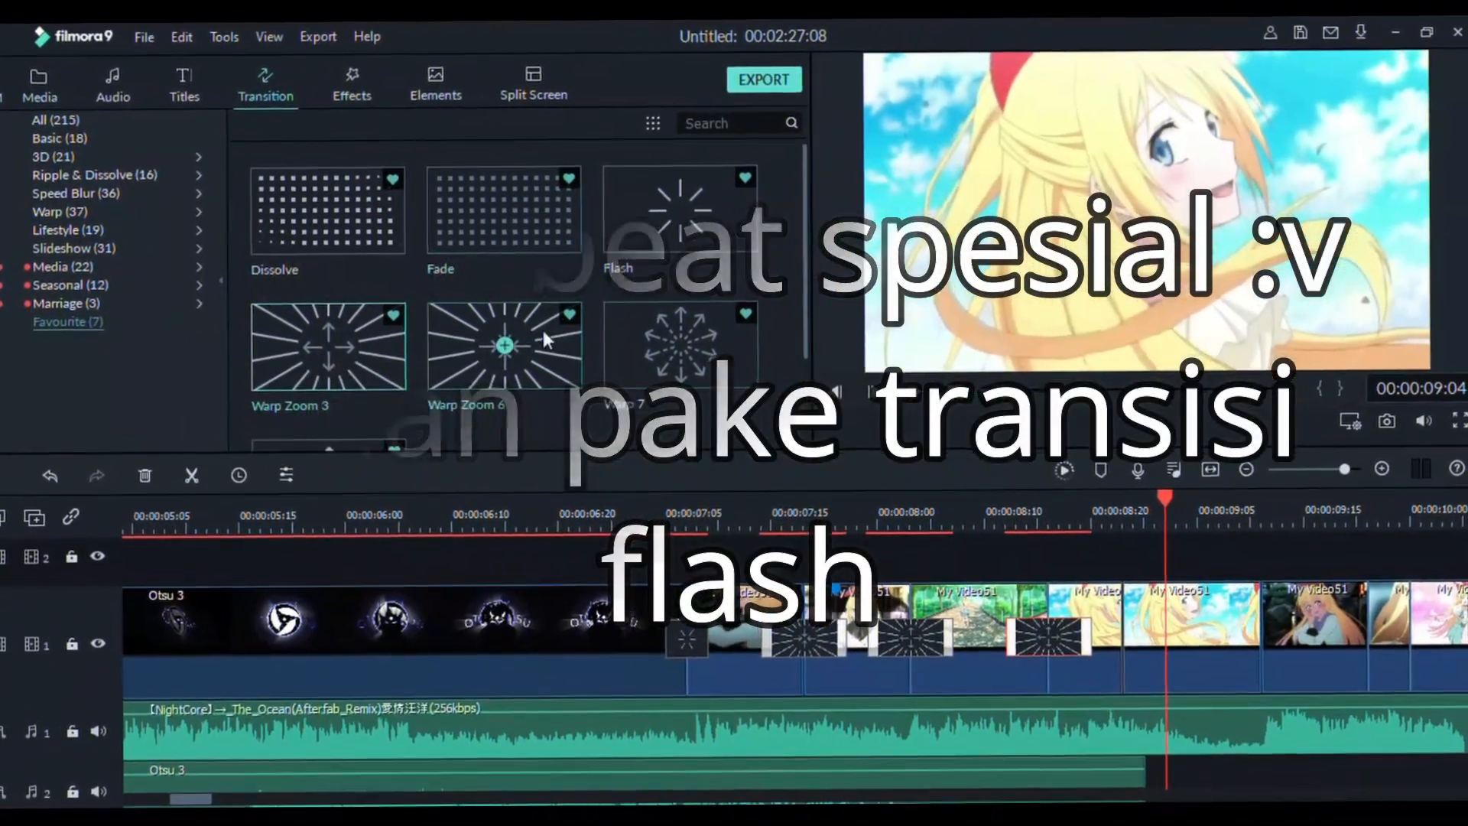
Add a Flash transition with a duration of 00:00:00:06 between the fourth and fifth scenes
{"action": "left_click_drag", "start_coordinate": [643, 241], "coordinate": [1098, 636]}
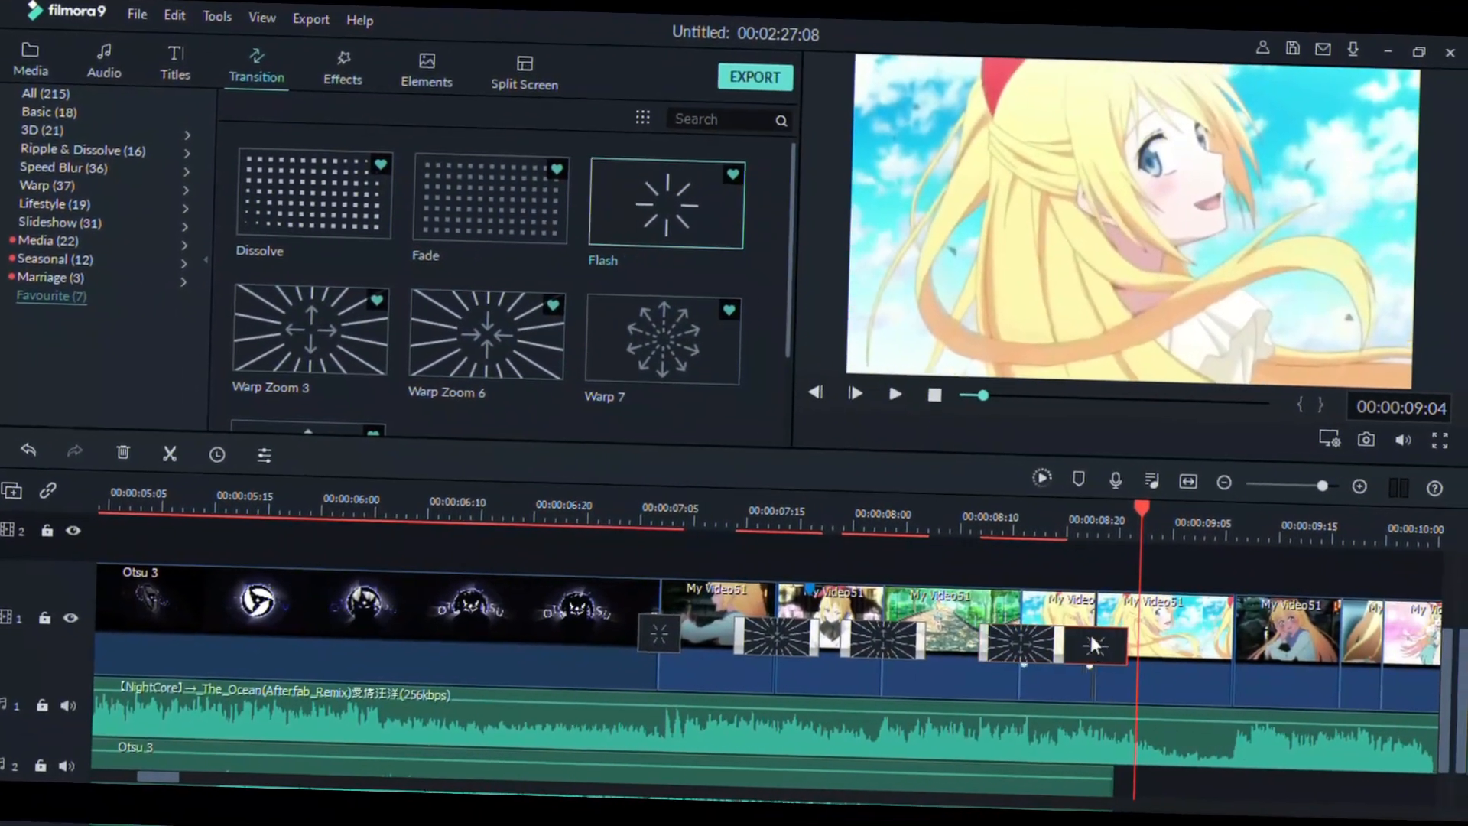
{"action": "double_click", "coordinate": [1101, 643]}
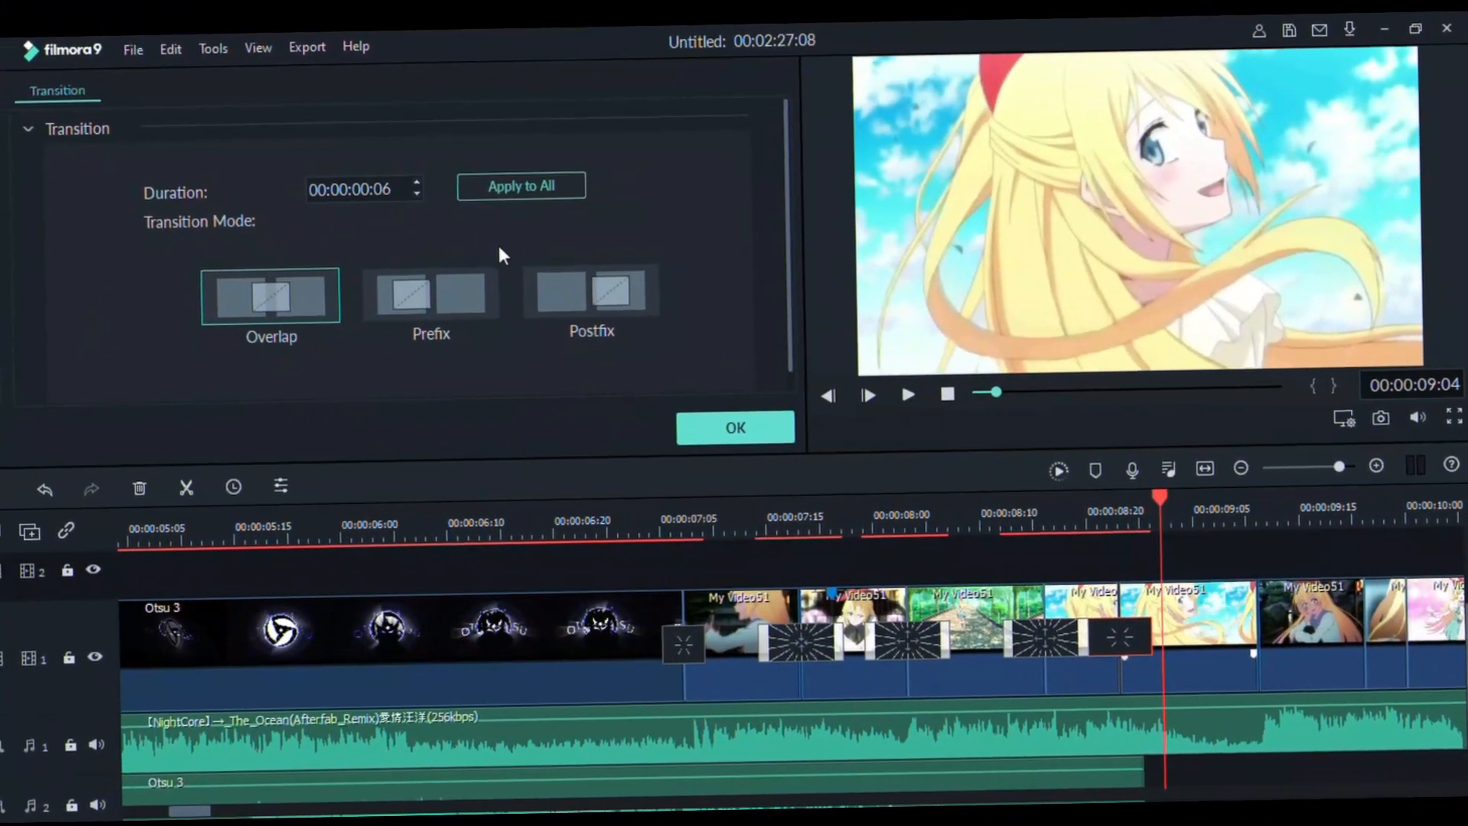
{"action": "left_click", "coordinate": [690, 425]}
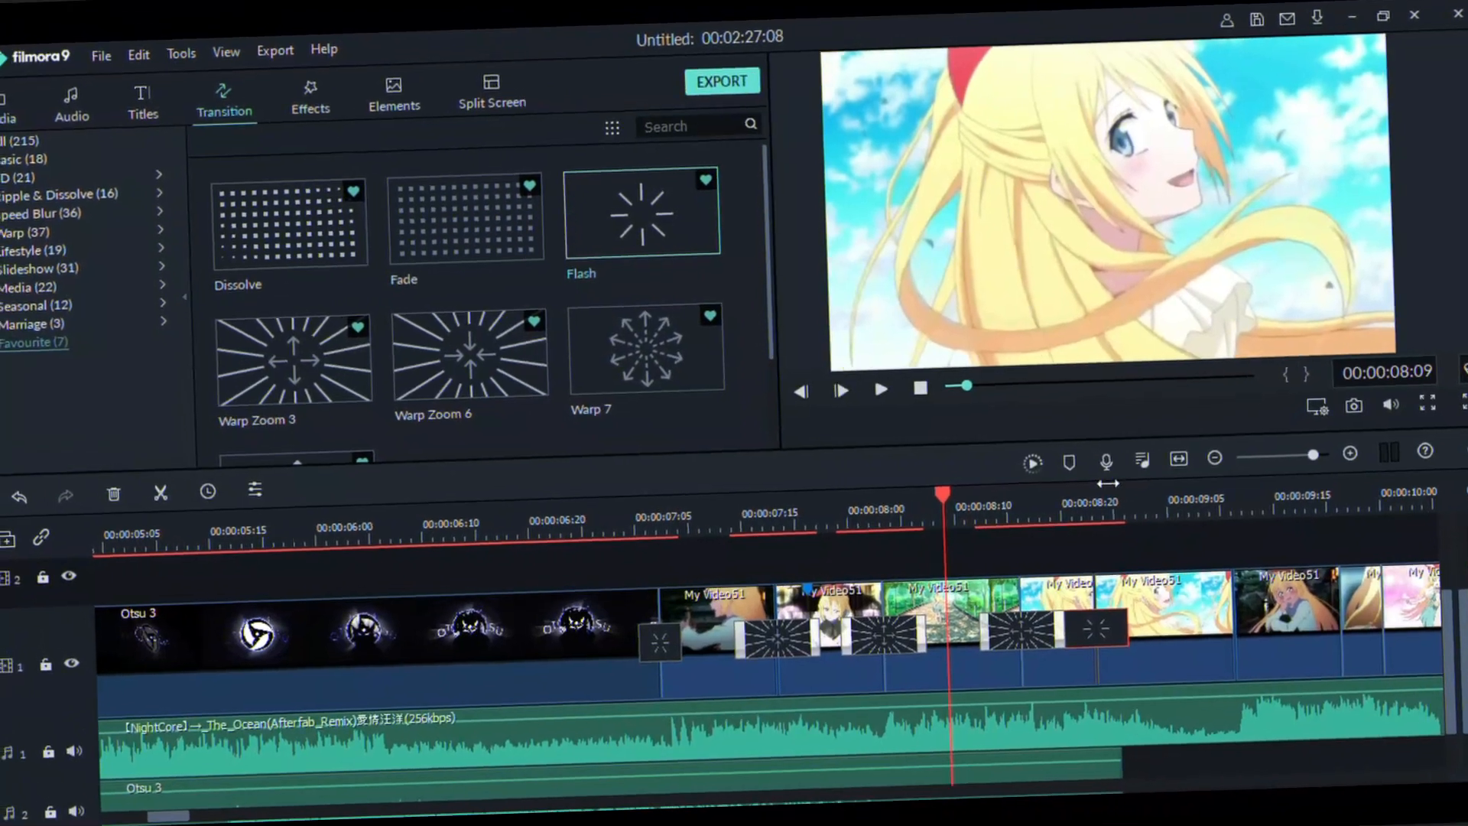
Play back the third through fifth scenes to check the Flash transition's timing
{"action": "key", "text": "space"}
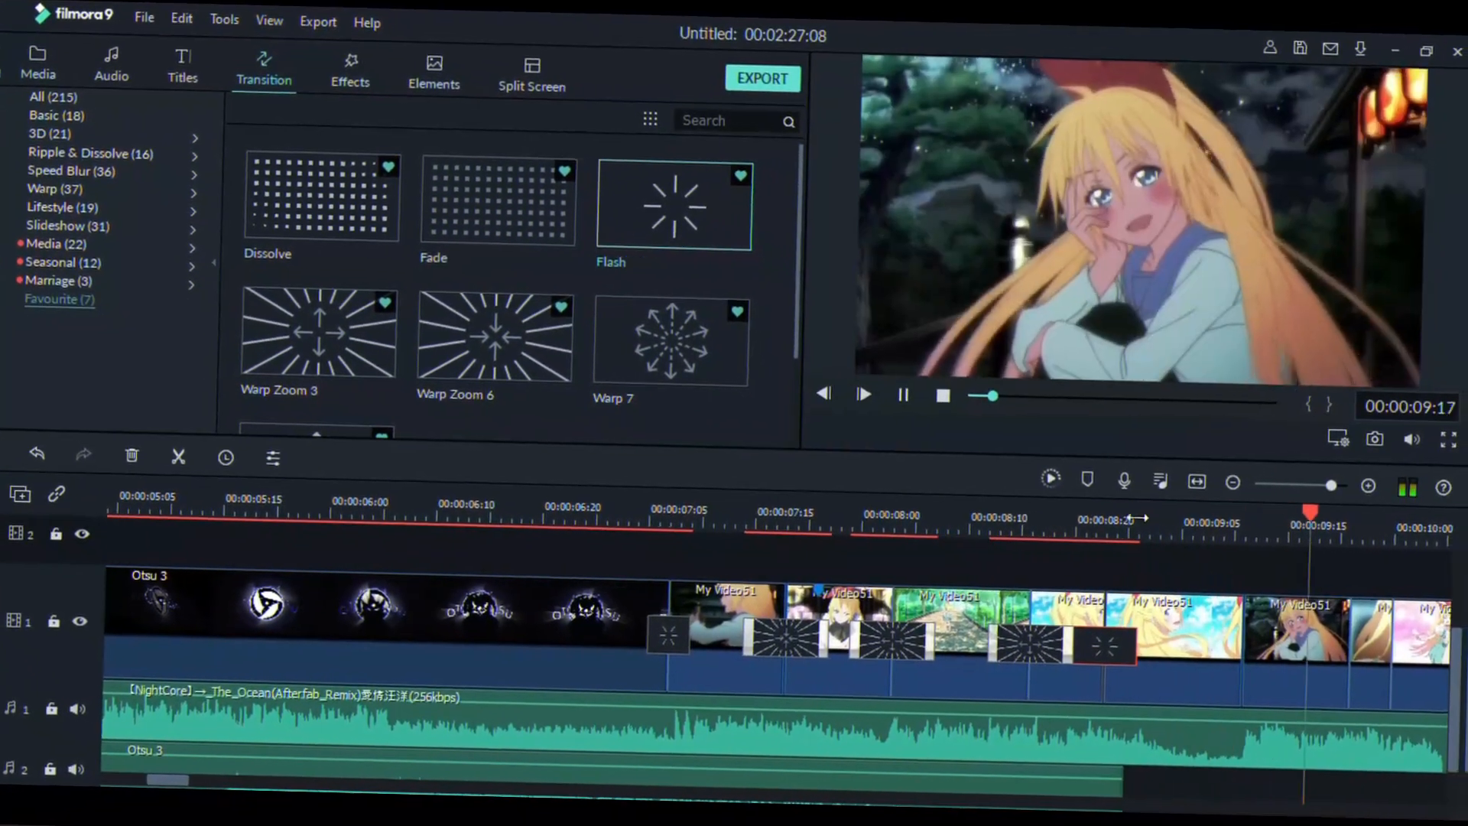
{"action": "key", "text": "space"}
{"action": "left_click_drag", "start_coordinate": [1147, 511], "coordinate": [948, 527]}
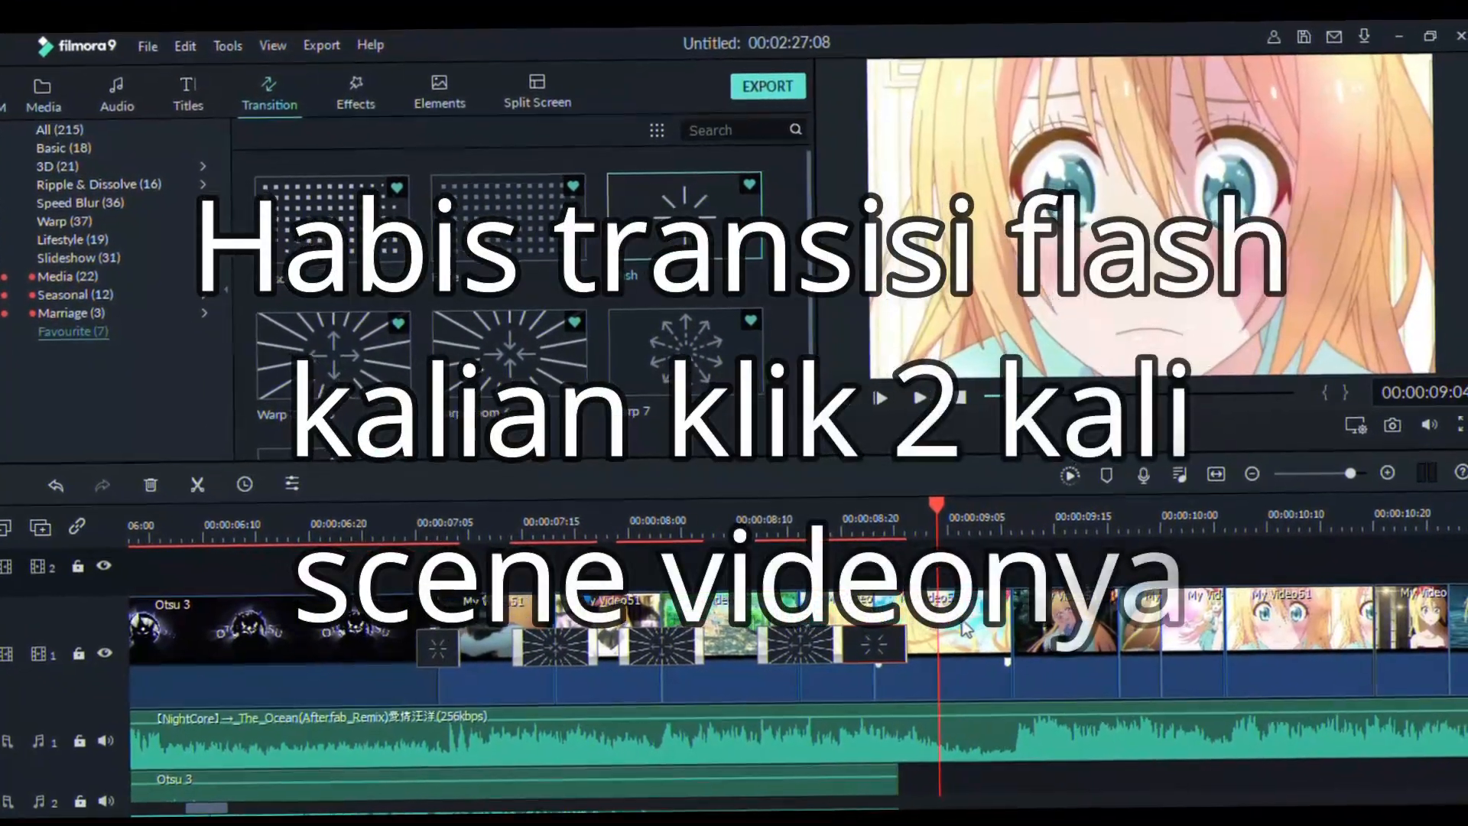
Open the transform settings of the scene after the new Flash transition, with the playhead at 00:00:09:02
{"action": "left_click", "coordinate": [968, 627]}
{"action": "left_click", "coordinate": [887, 526]}
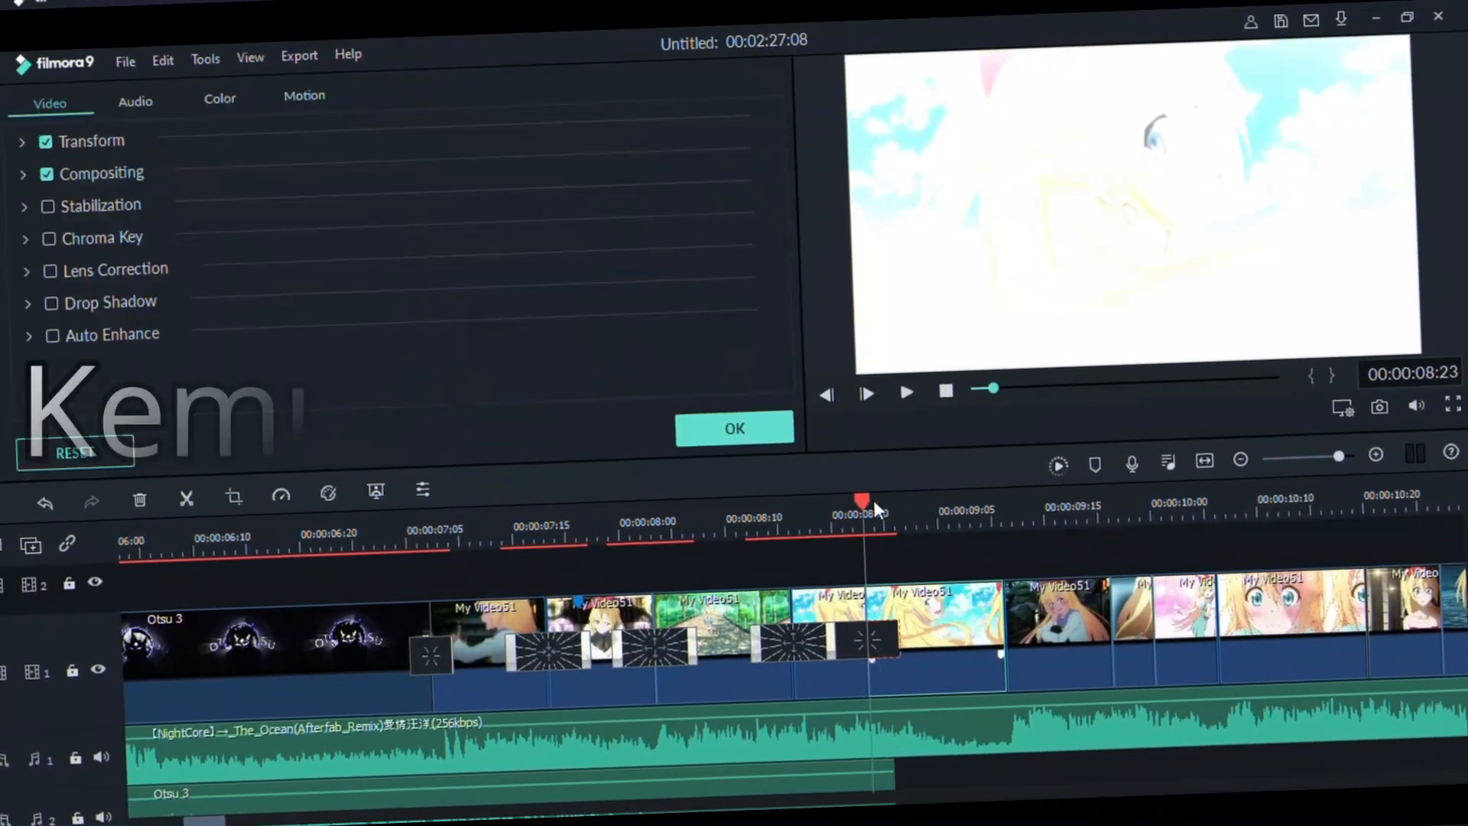
{"action": "left_click", "coordinate": [891, 508]}
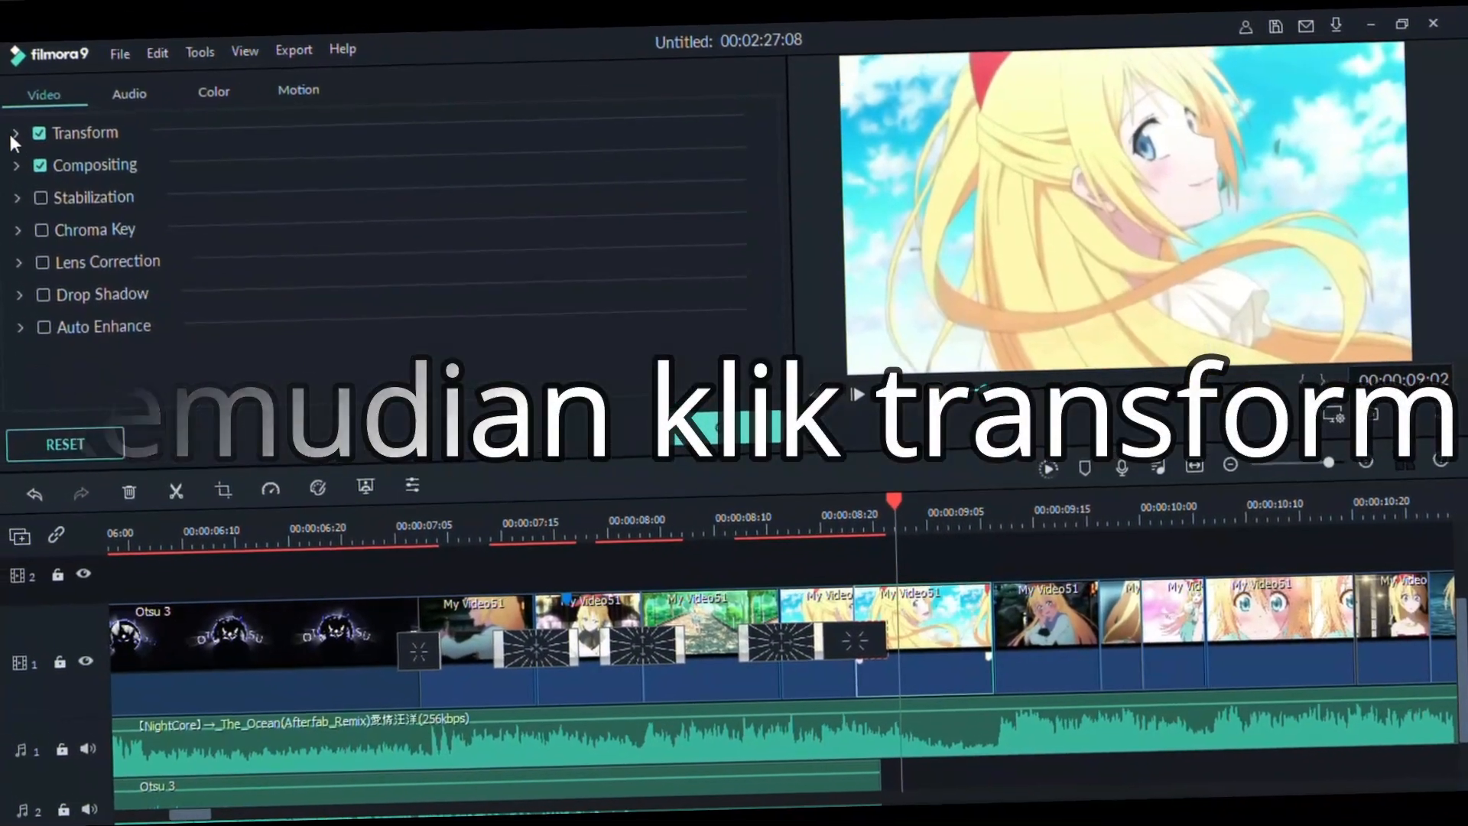
{"action": "left_click", "coordinate": [13, 134]}
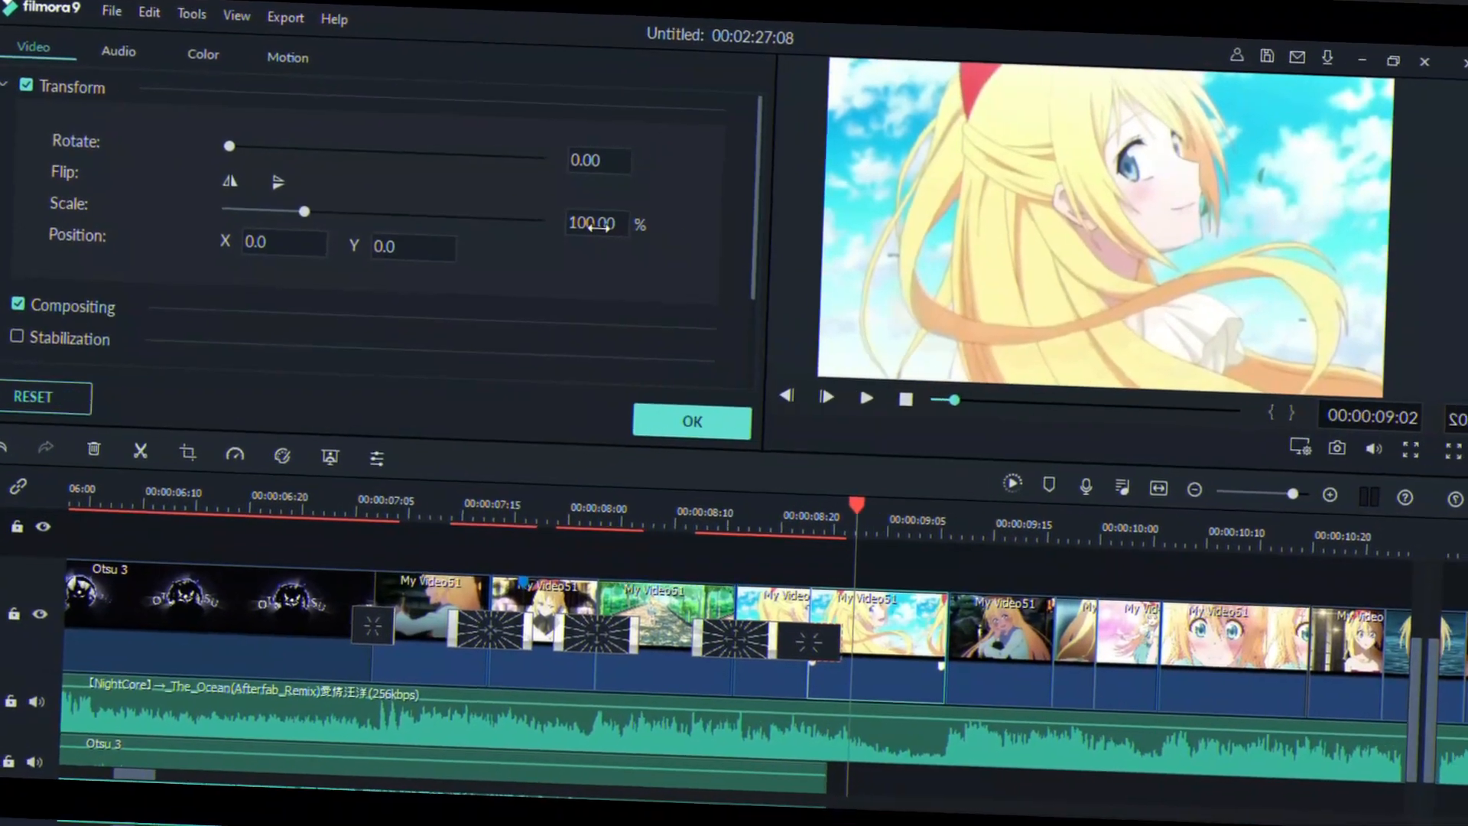
Try scales of 80% and 75% on the scene after the Flash transition
{"action": "left_click", "coordinate": [626, 232]}
{"action": "left_click_drag", "start_coordinate": [617, 233], "coordinate": [603, 234]}
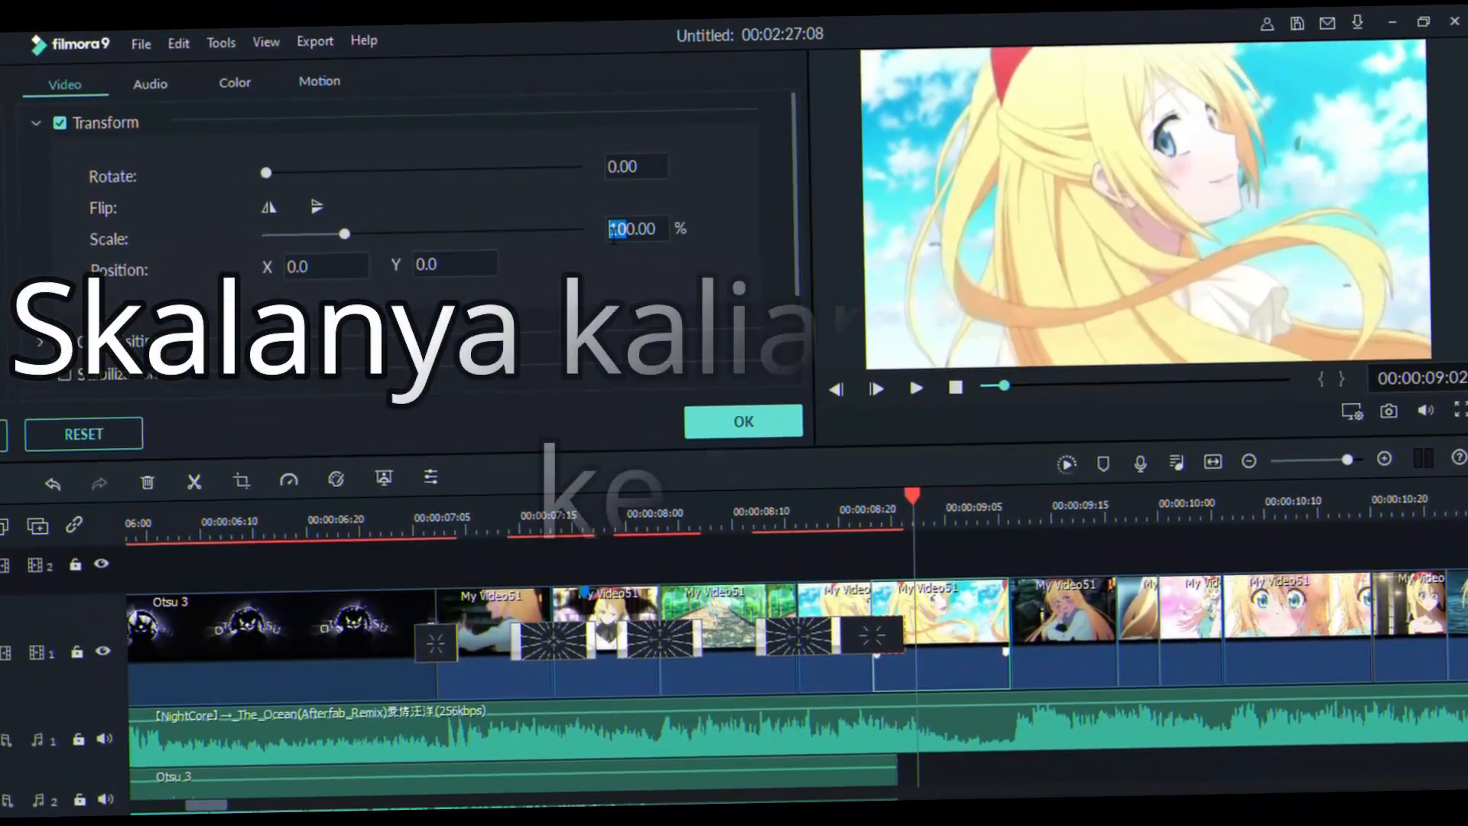
{"action": "type", "text": "8"}
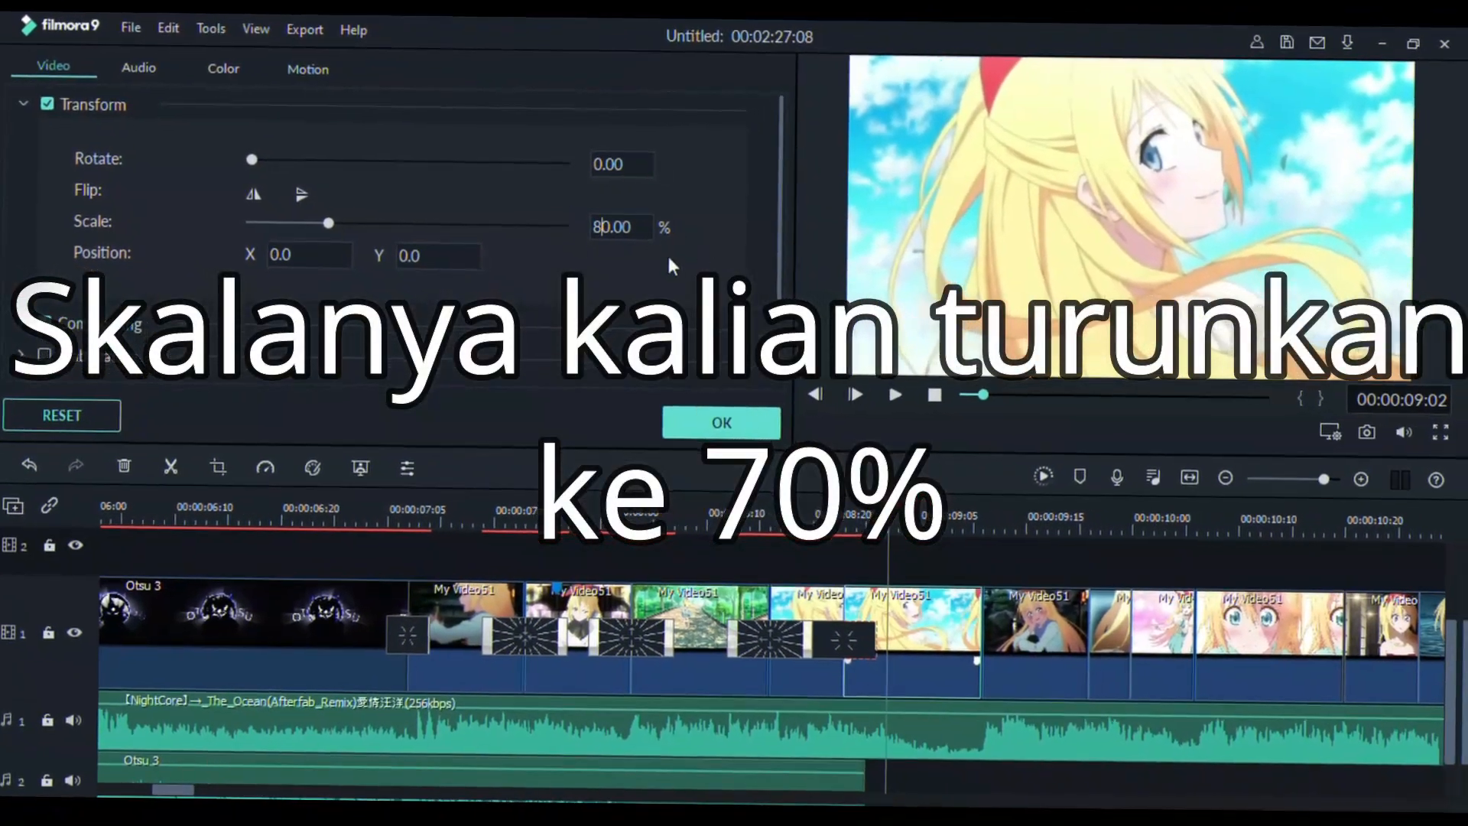
{"action": "left_click", "coordinate": [672, 245]}
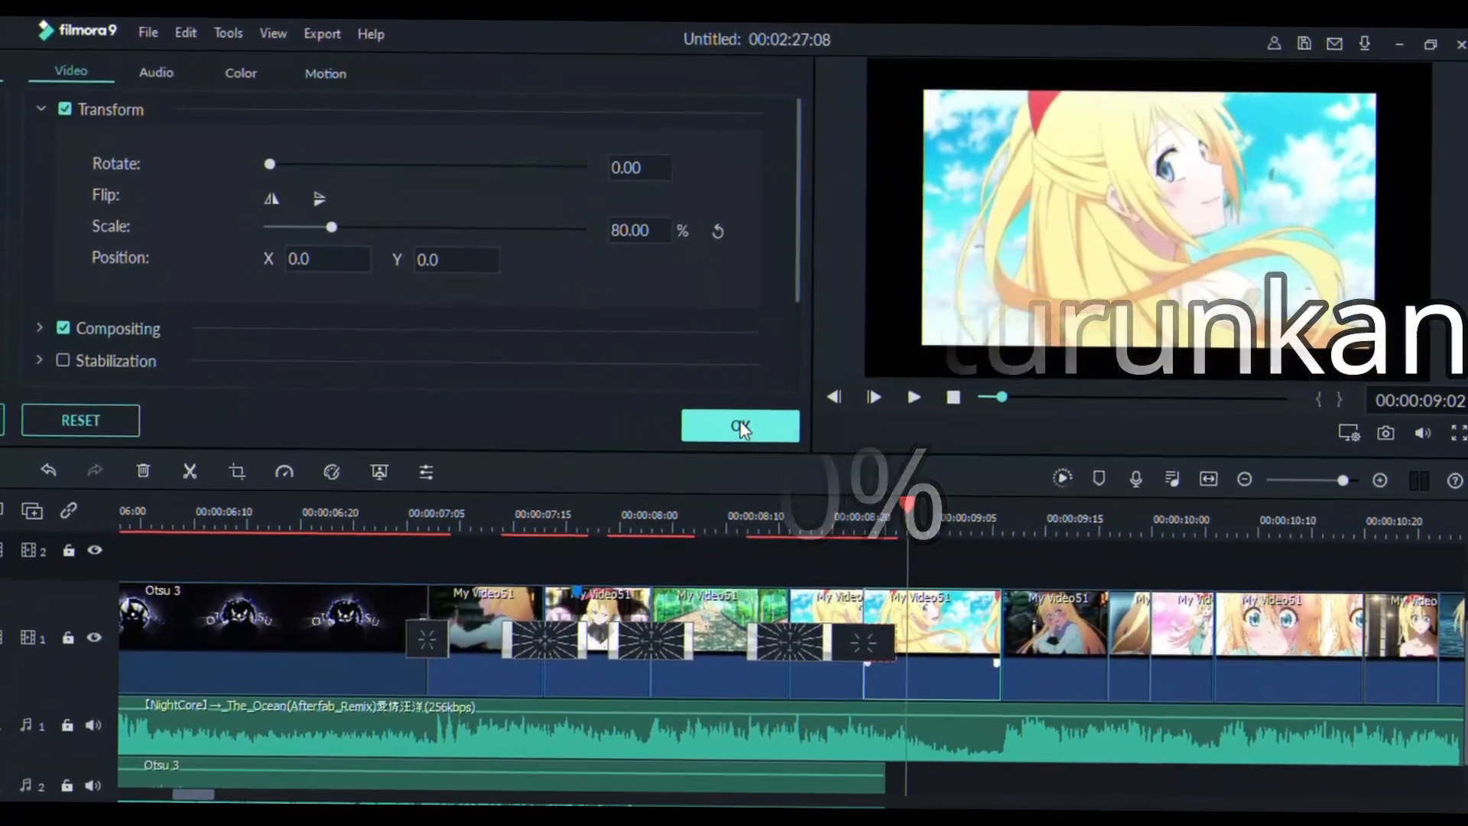
{"action": "left_click", "coordinate": [635, 232]}
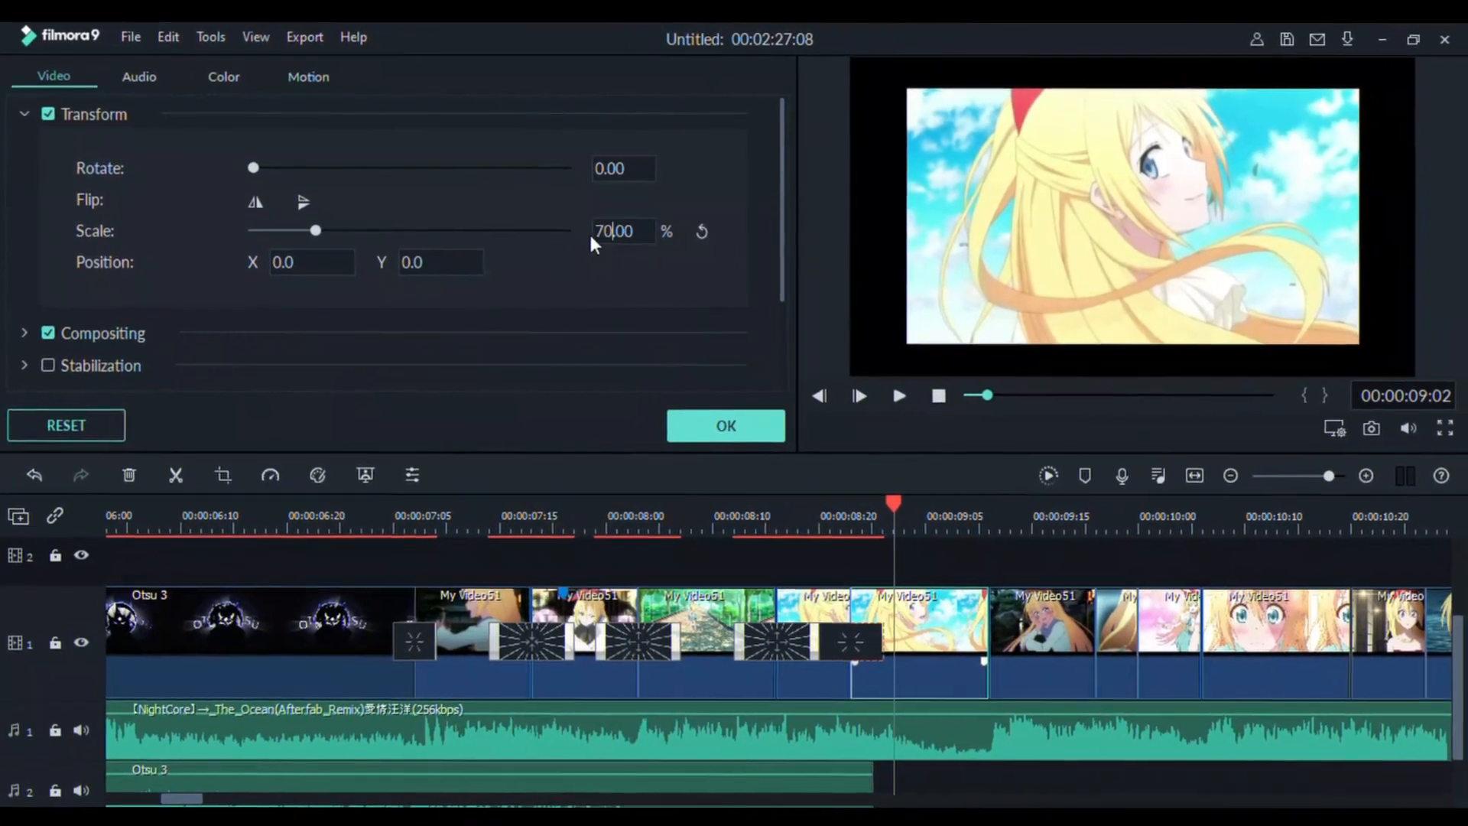
{"action": "key", "text": "BackSpace"}
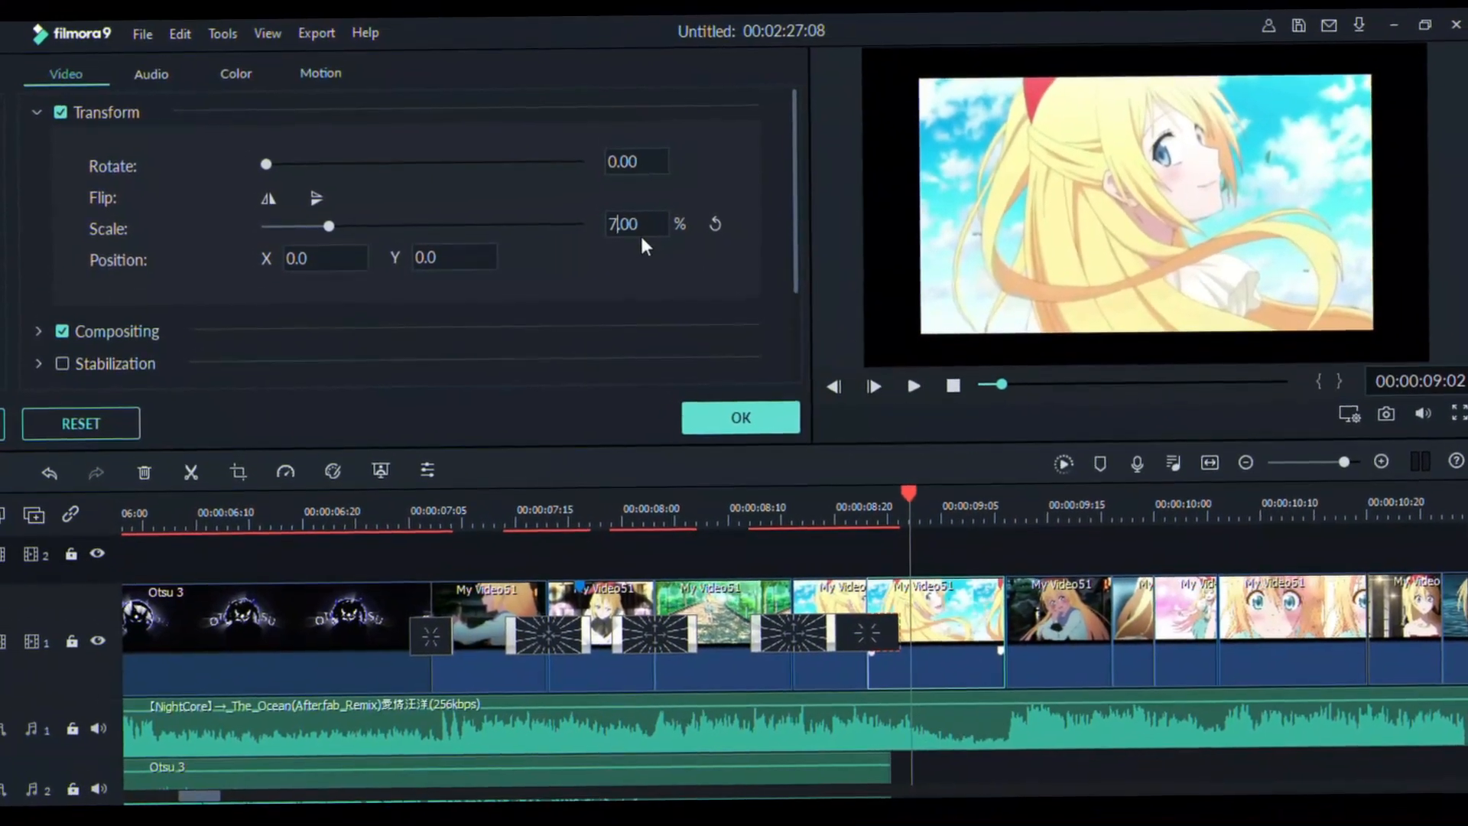
{"action": "type", "text": "5"}
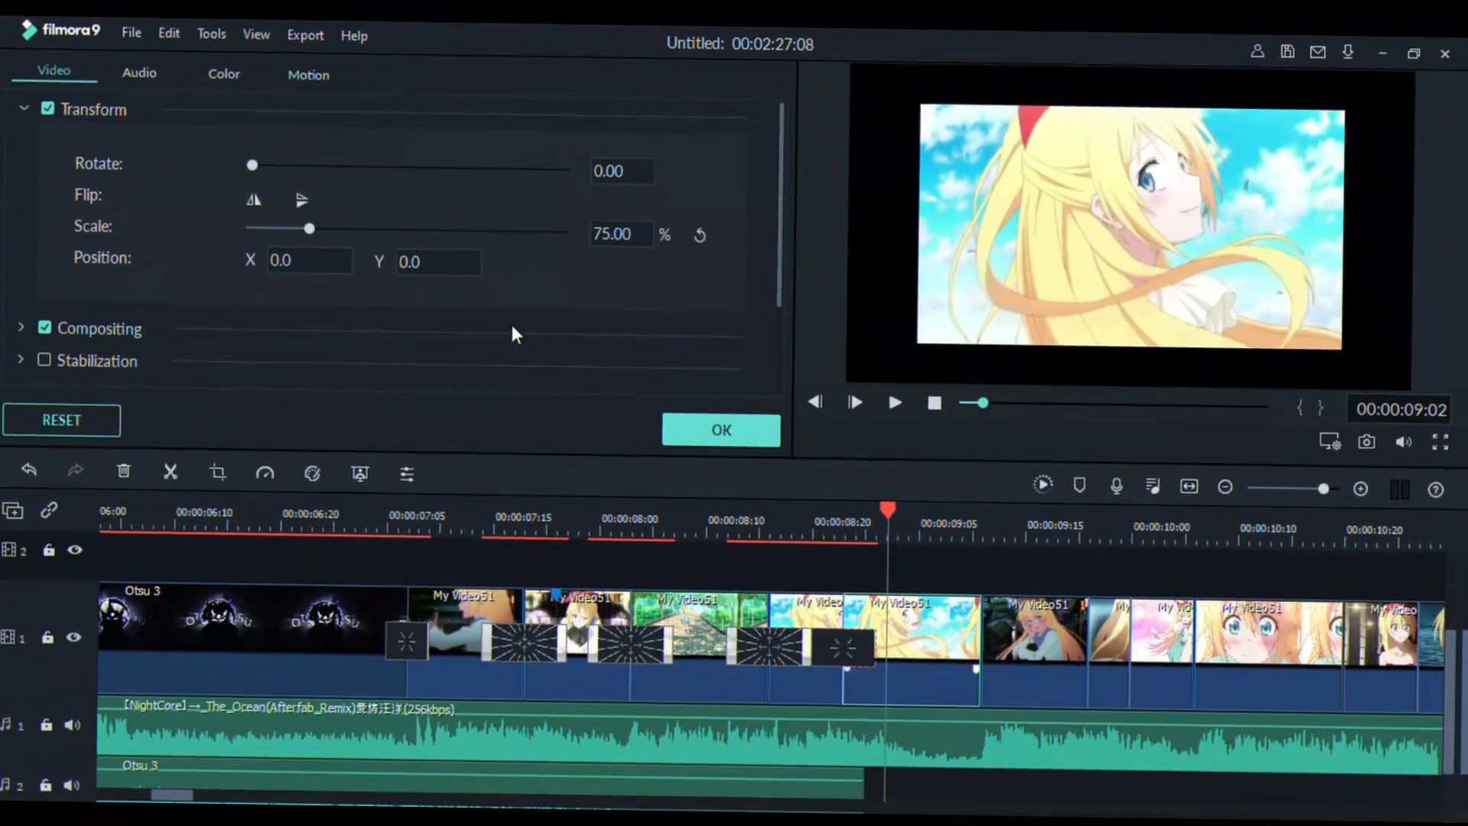
Set the scale of the scene after the Flash transition to 70% and apply it
{"action": "double_click", "coordinate": [622, 235]}
{"action": "left_click_drag", "start_coordinate": [603, 236], "coordinate": [613, 239]}
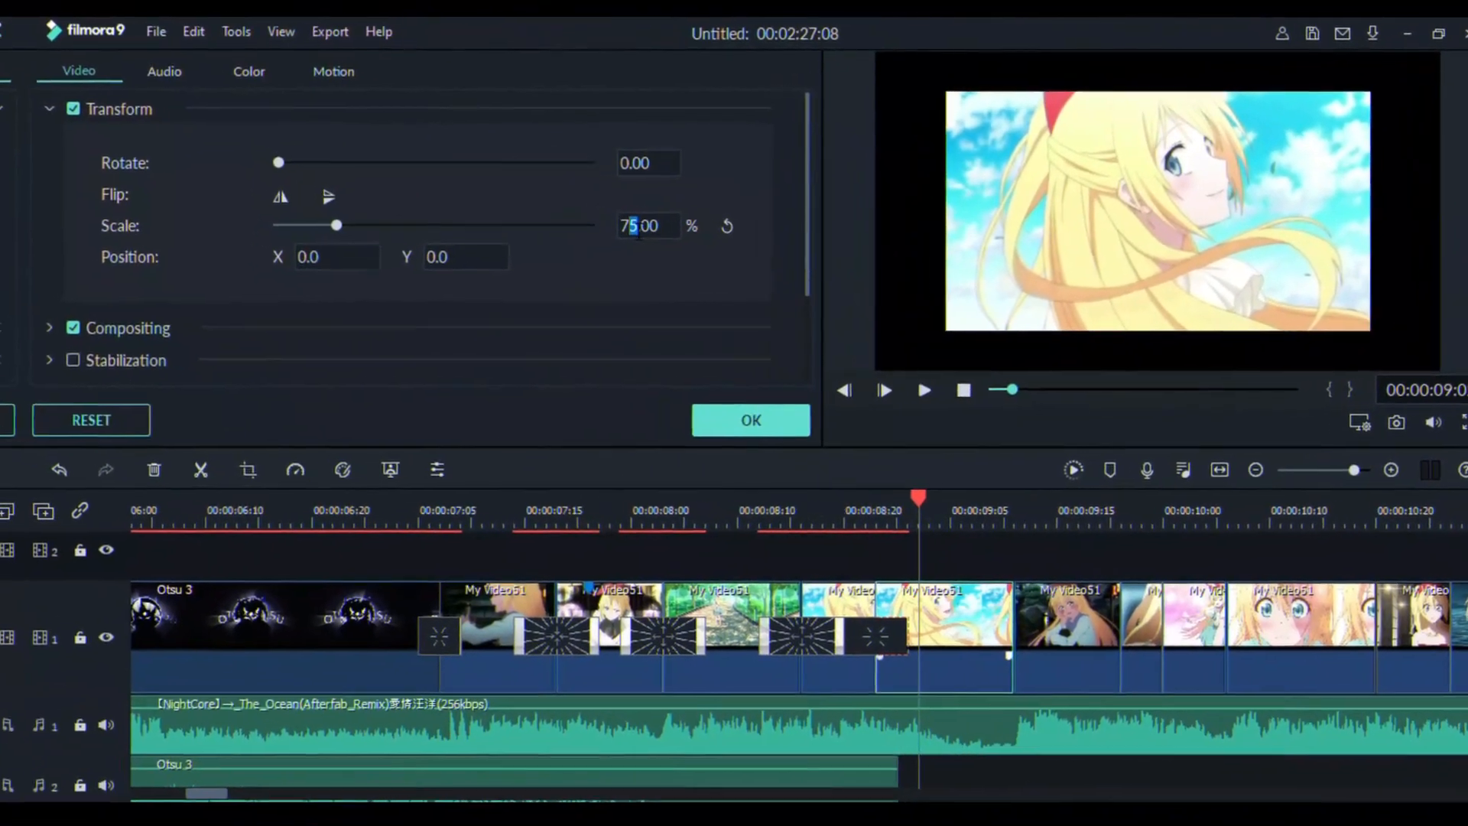
{"action": "type", "text": "0"}
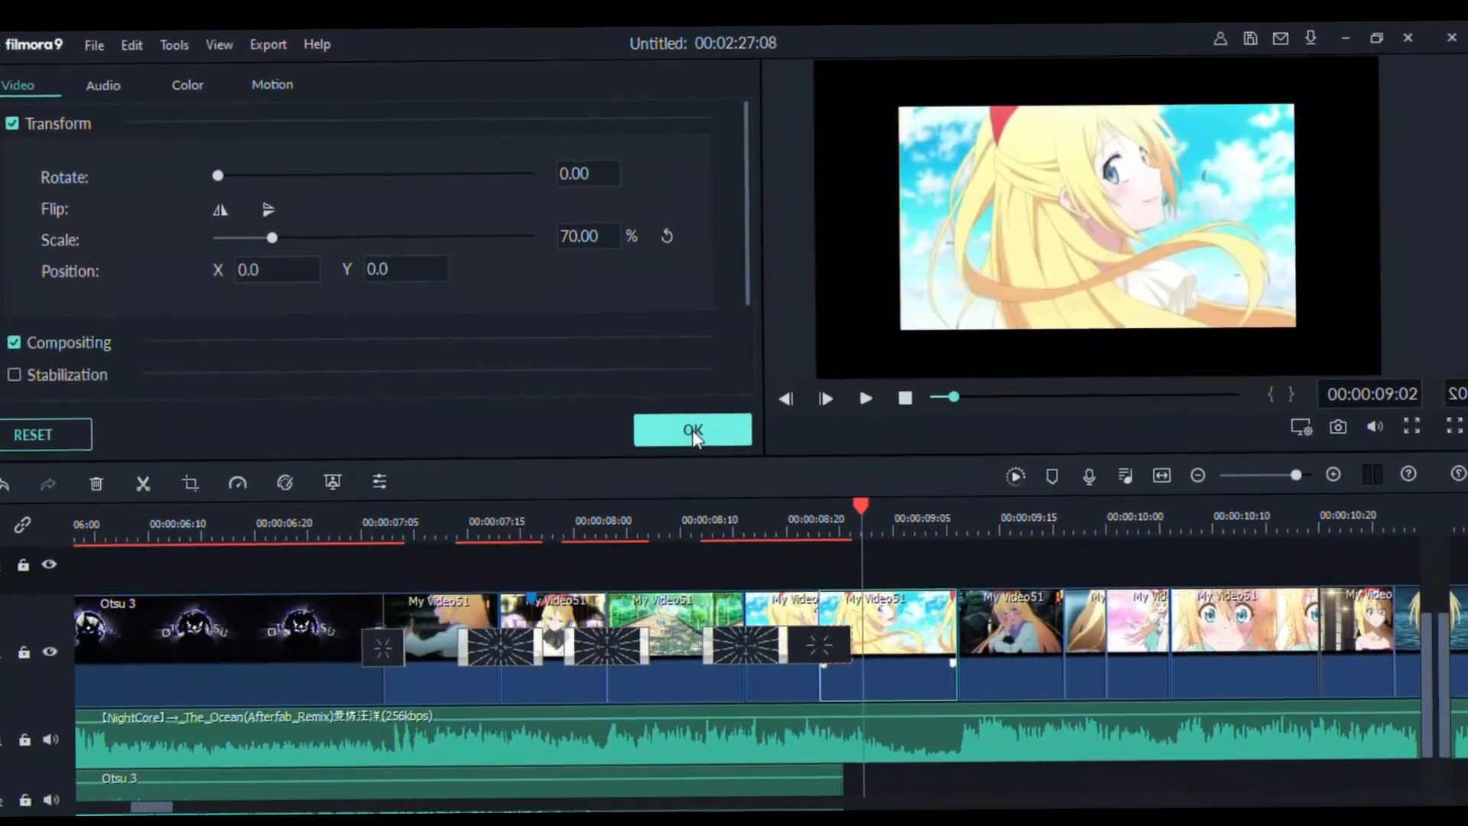
{"action": "left_click", "coordinate": [693, 430]}
Play back the Flash transition and the rescaled fifth scene several times to check the timing
{"action": "key", "text": "space"}
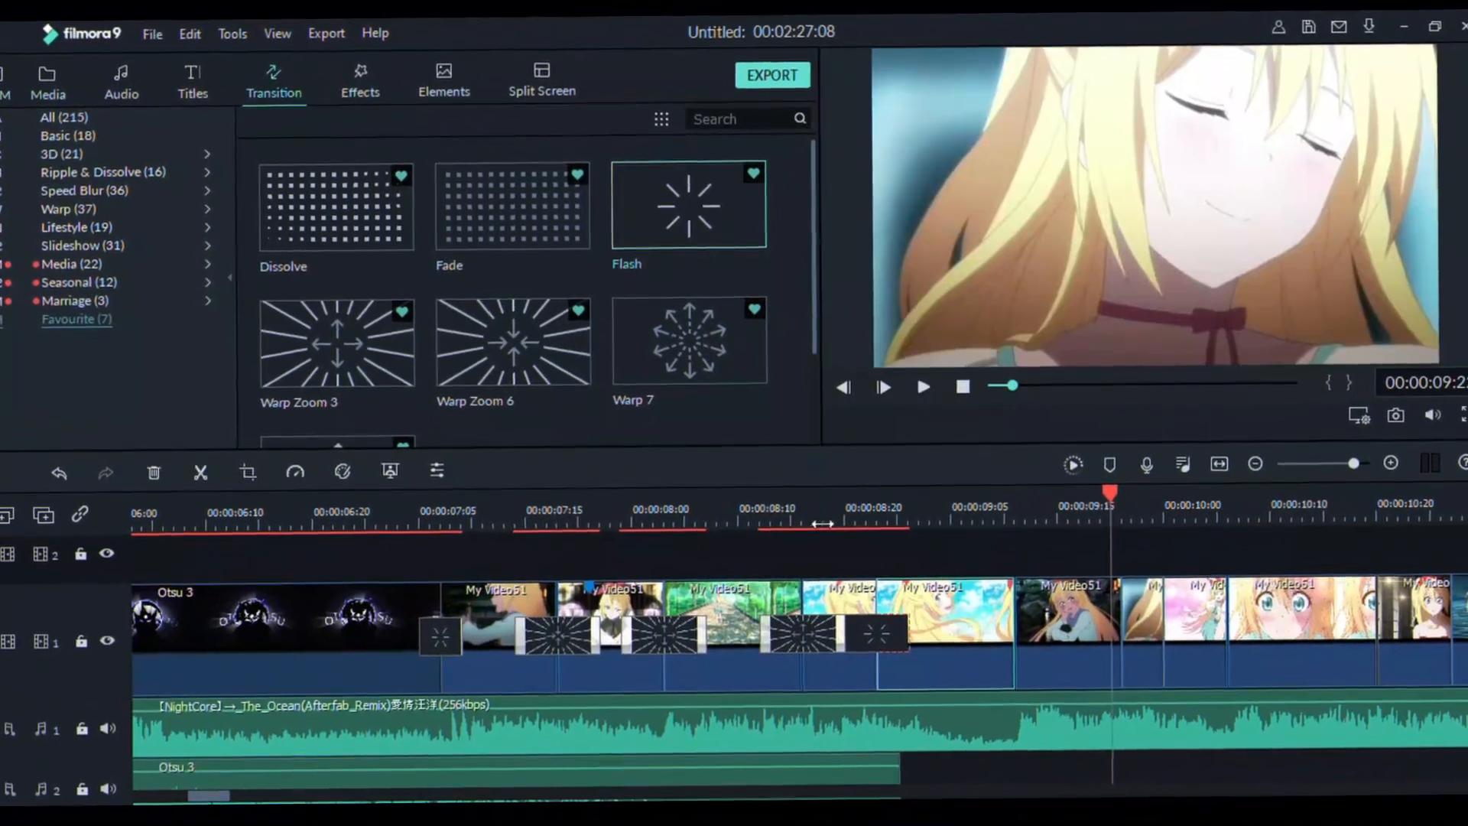
{"action": "left_click", "coordinate": [822, 526]}
{"action": "key", "text": "space"}
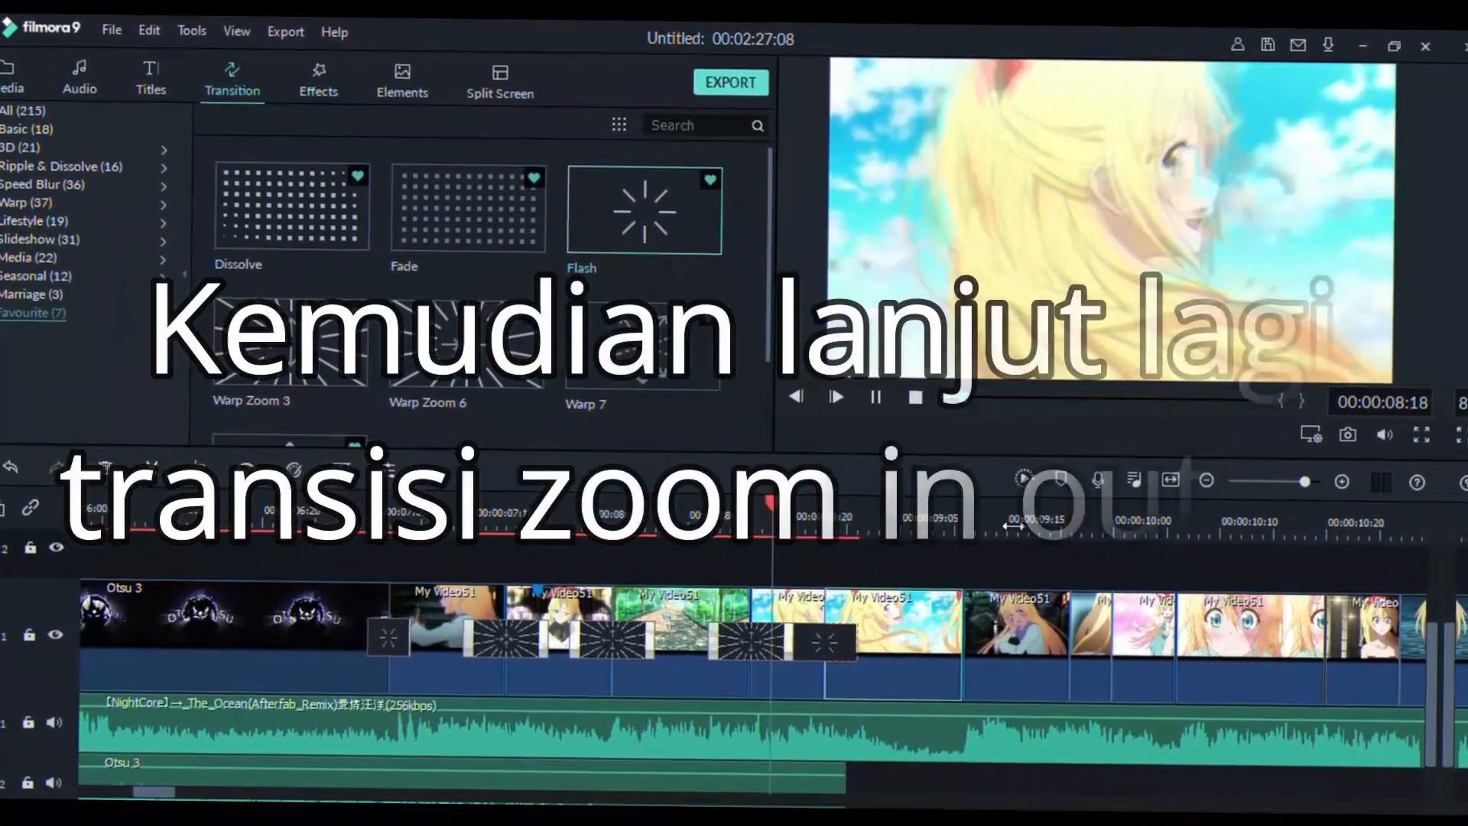
{"action": "key", "text": "space"}
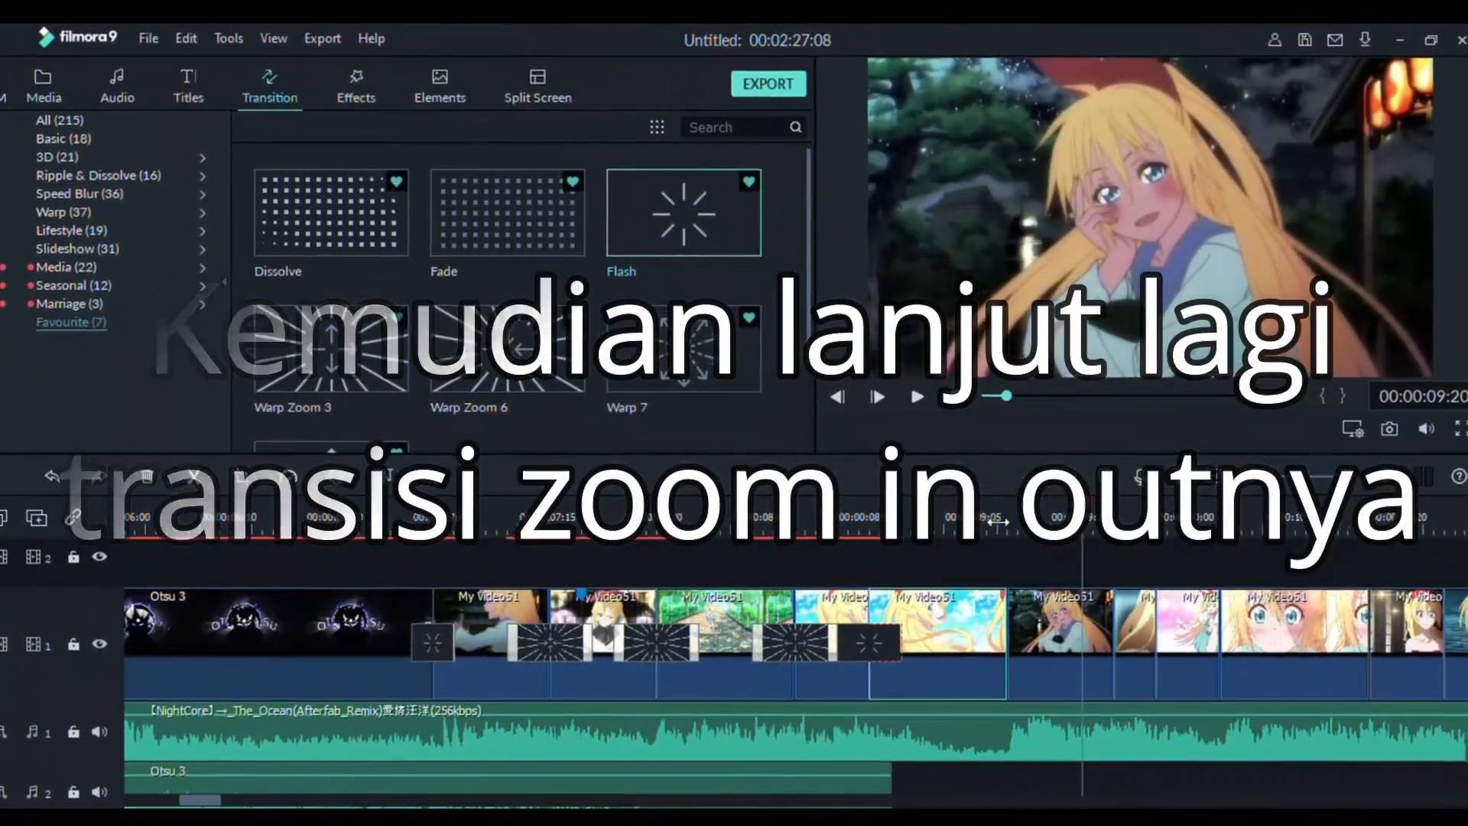
{"action": "left_click", "coordinate": [922, 524]}
{"action": "key", "text": "space"}
Add warp zoom transitions between the remaining scenes from the fifth to the last, setting a duration of 00:00:00:06
{"action": "left_click_drag", "start_coordinate": [384, 365], "coordinate": [1101, 634]}
{"action": "key", "text": "space"}
{"action": "left_click_drag", "start_coordinate": [355, 356], "coordinate": [1143, 634]}
{"action": "left_click", "coordinate": [1036, 524]}
{"action": "key", "text": "space"}
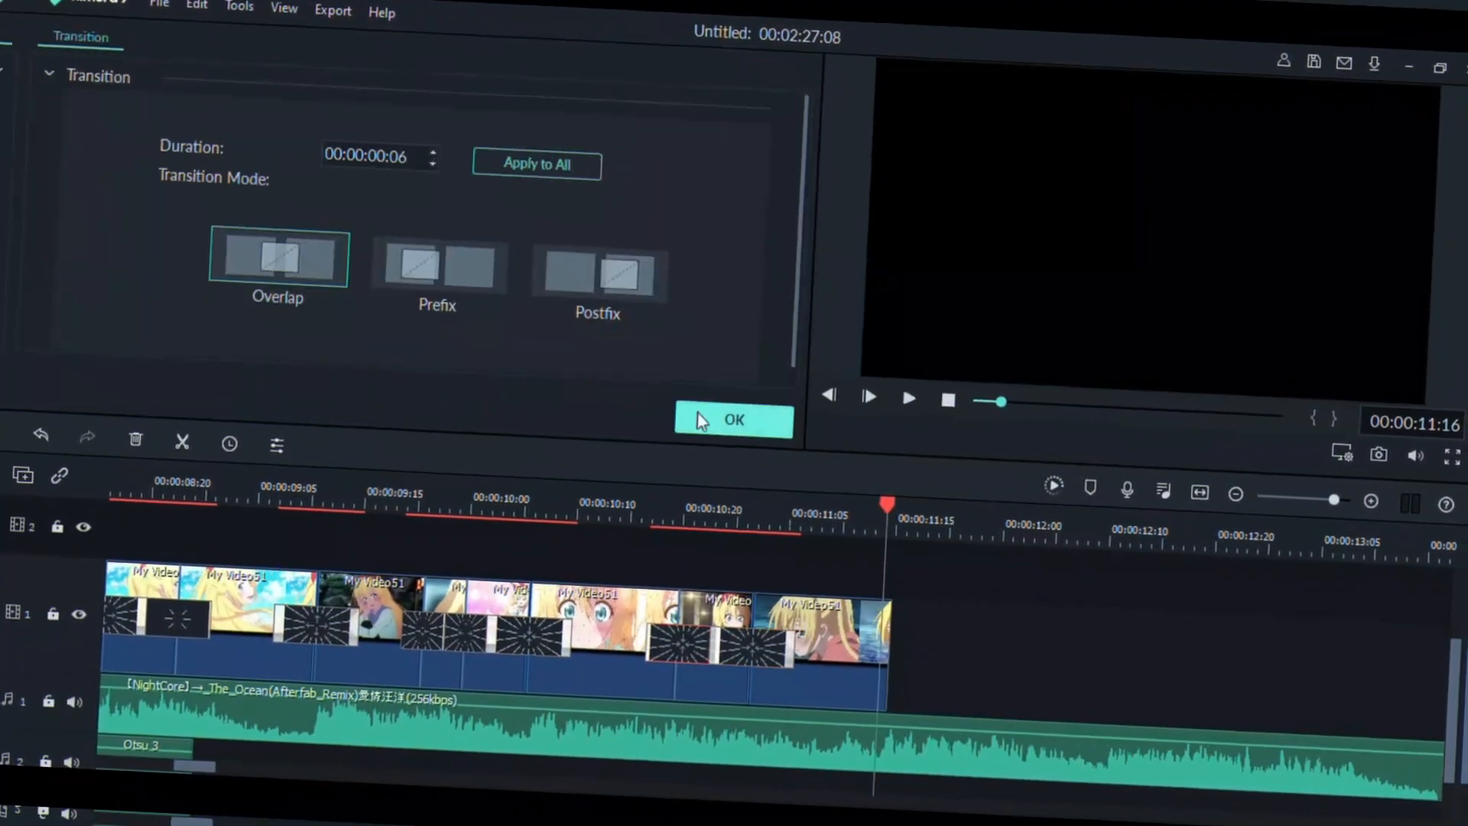
{"action": "left_click", "coordinate": [718, 421]}
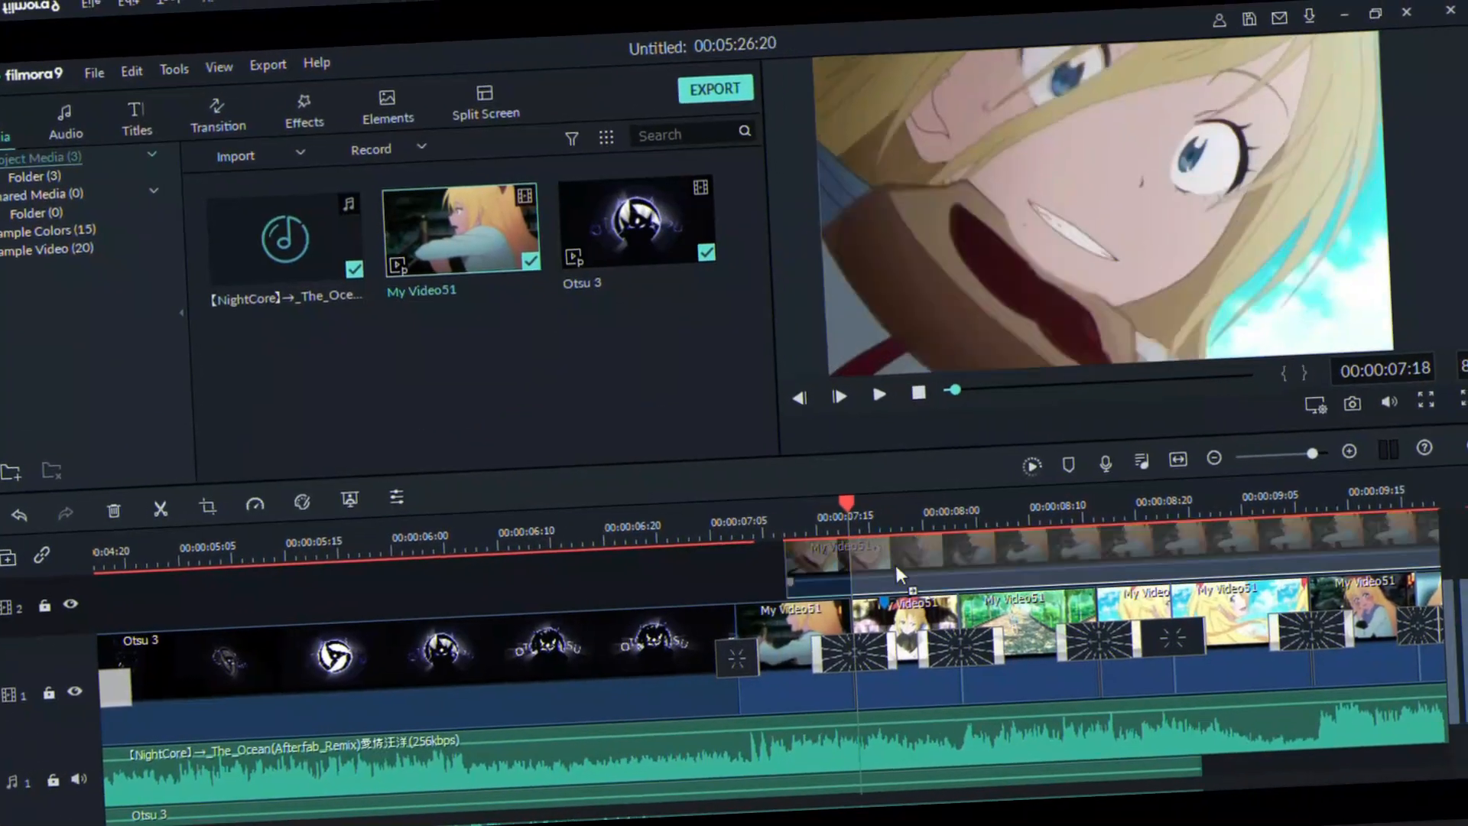
Insert an extra short scene from My Video51 between the first and second scenes, joined with warp zoom transitions
{"action": "double_click", "coordinate": [937, 594]}
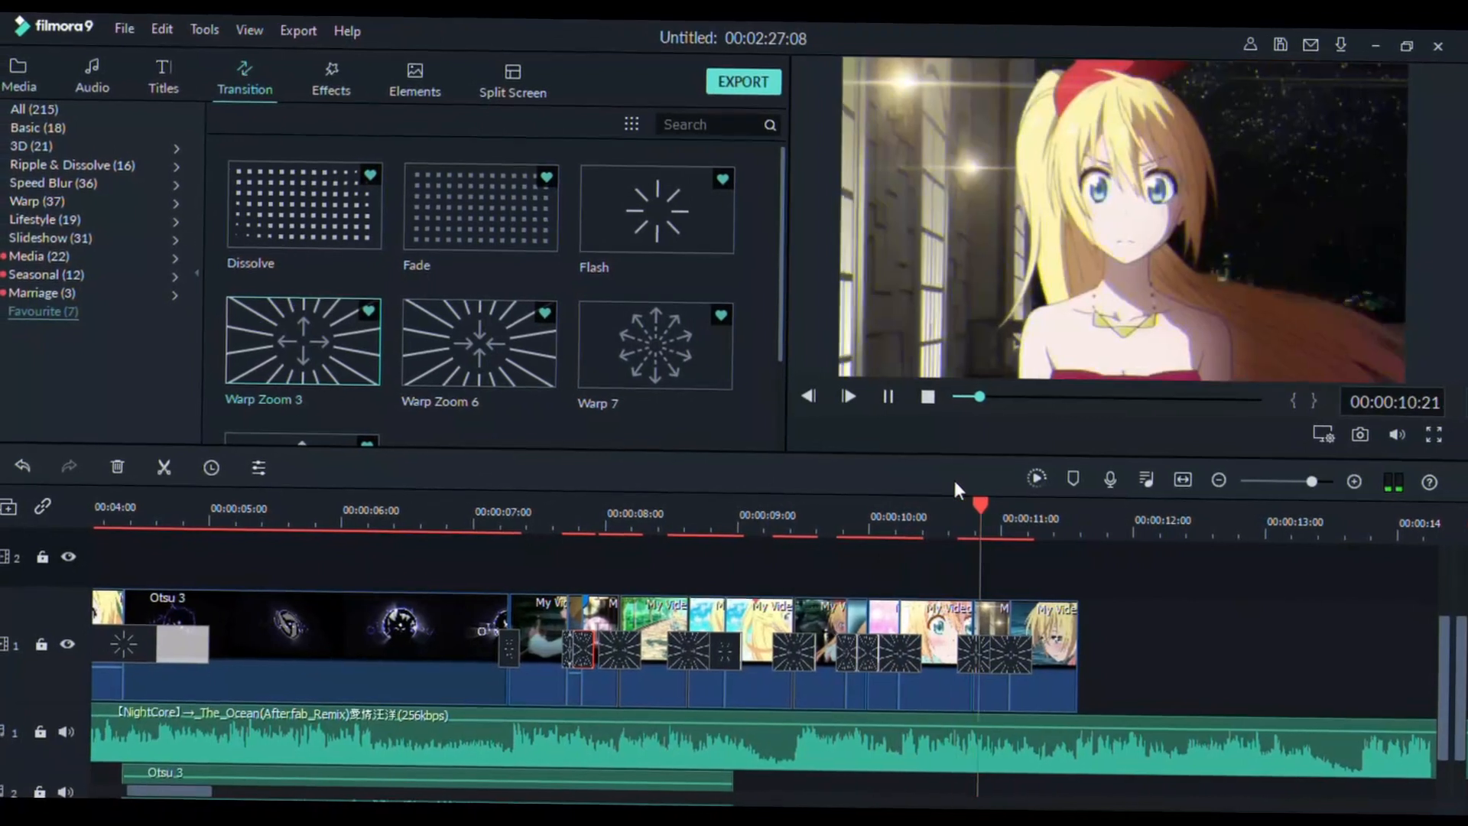
Play back the full sequence of scenes and transitions against the music
{"action": "key", "text": "space"}
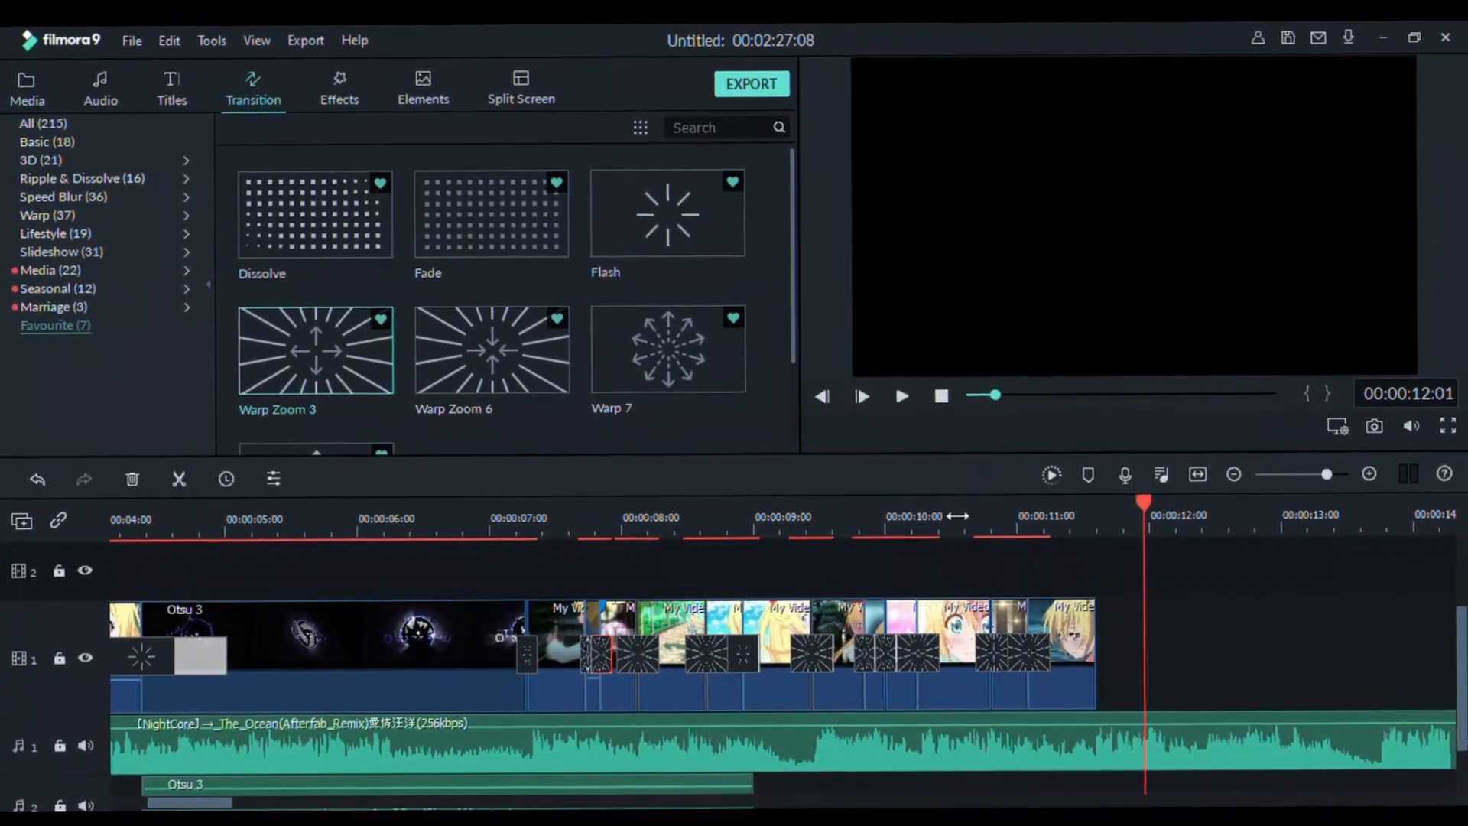
{"action": "left_click", "coordinate": [956, 516]}
{"action": "key", "text": "space"}
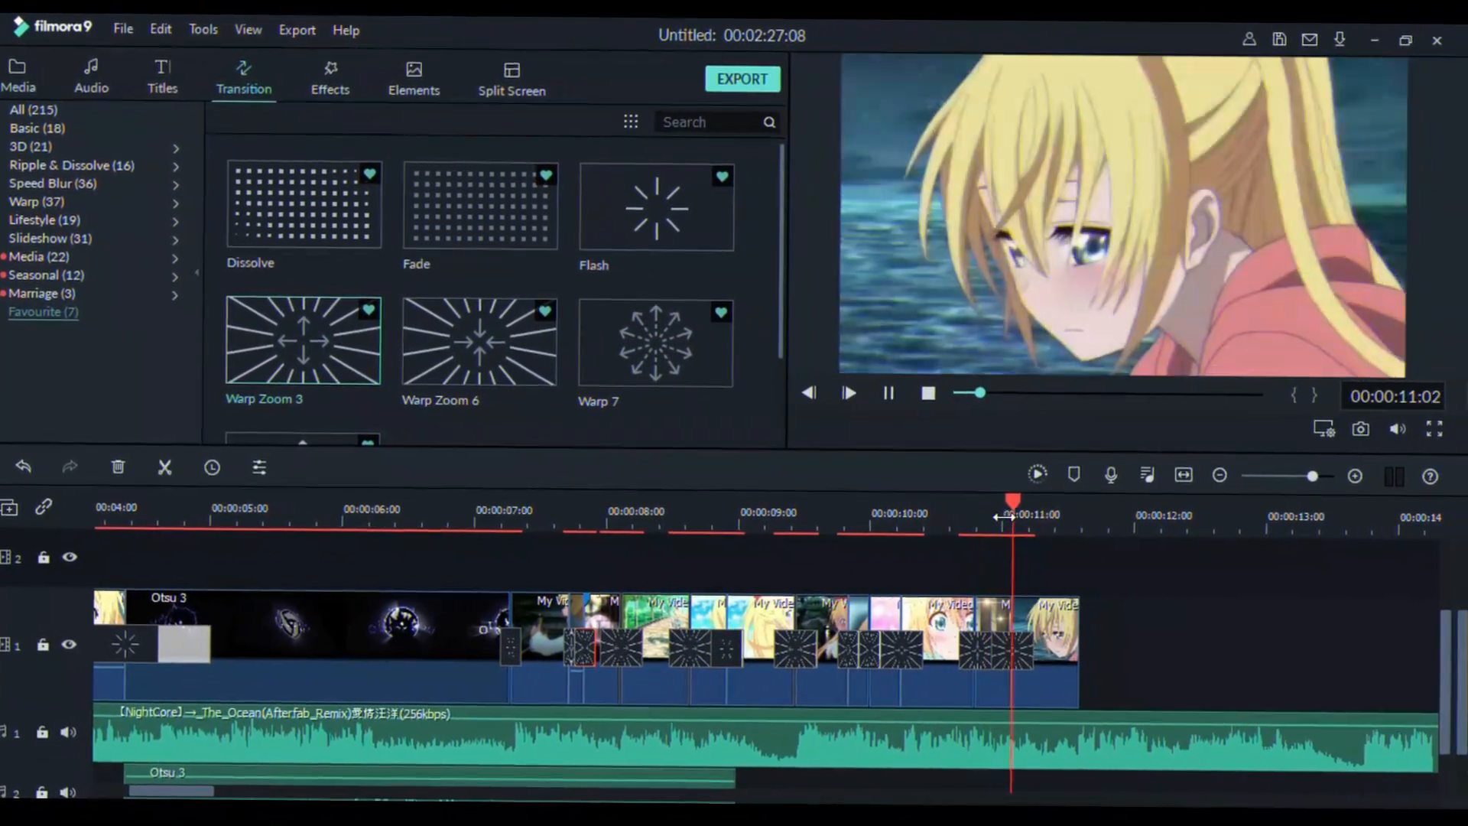
{"action": "left_click", "coordinate": [541, 516]}
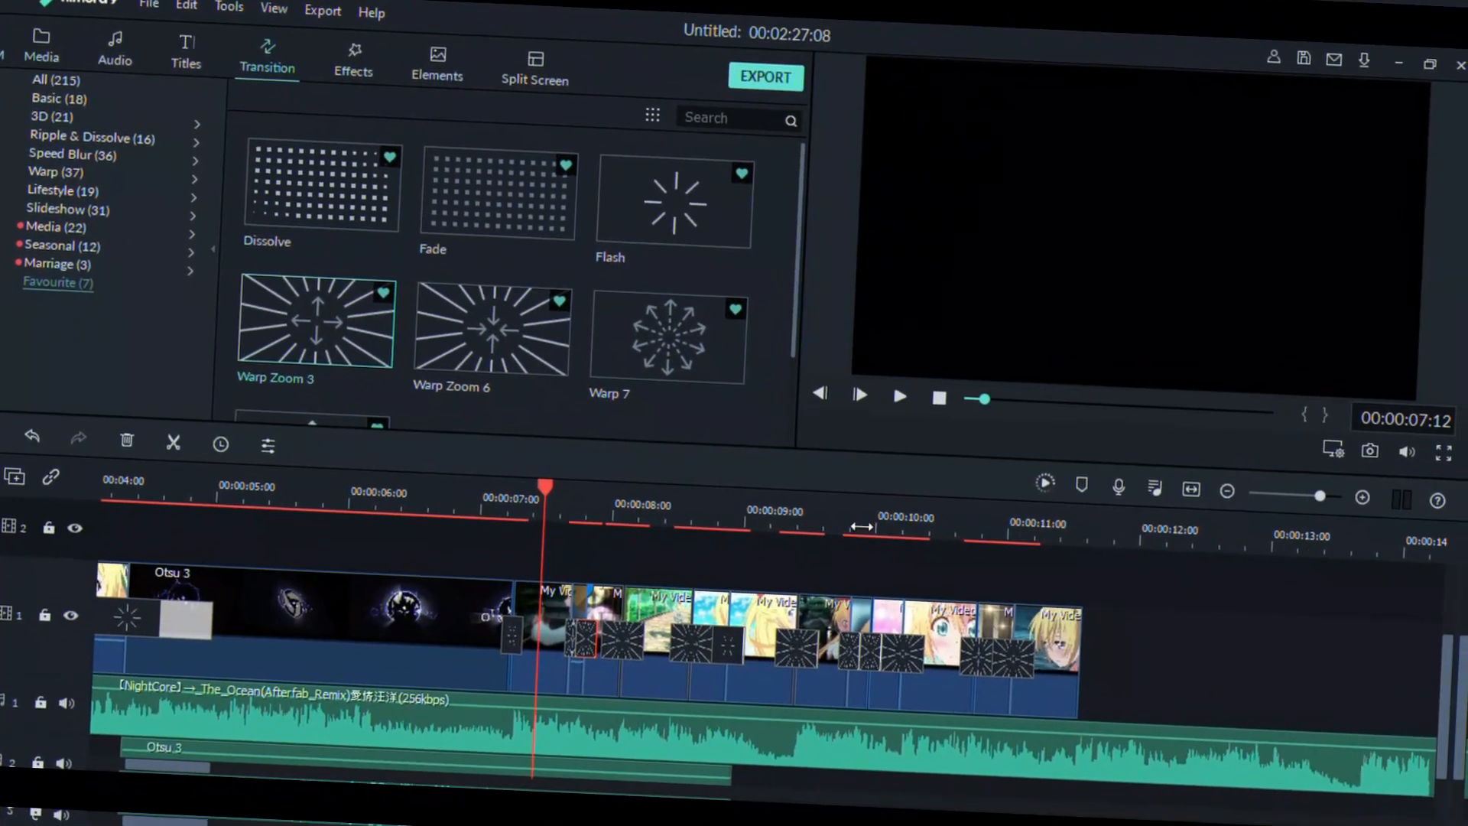
{"action": "key", "text": "space"}
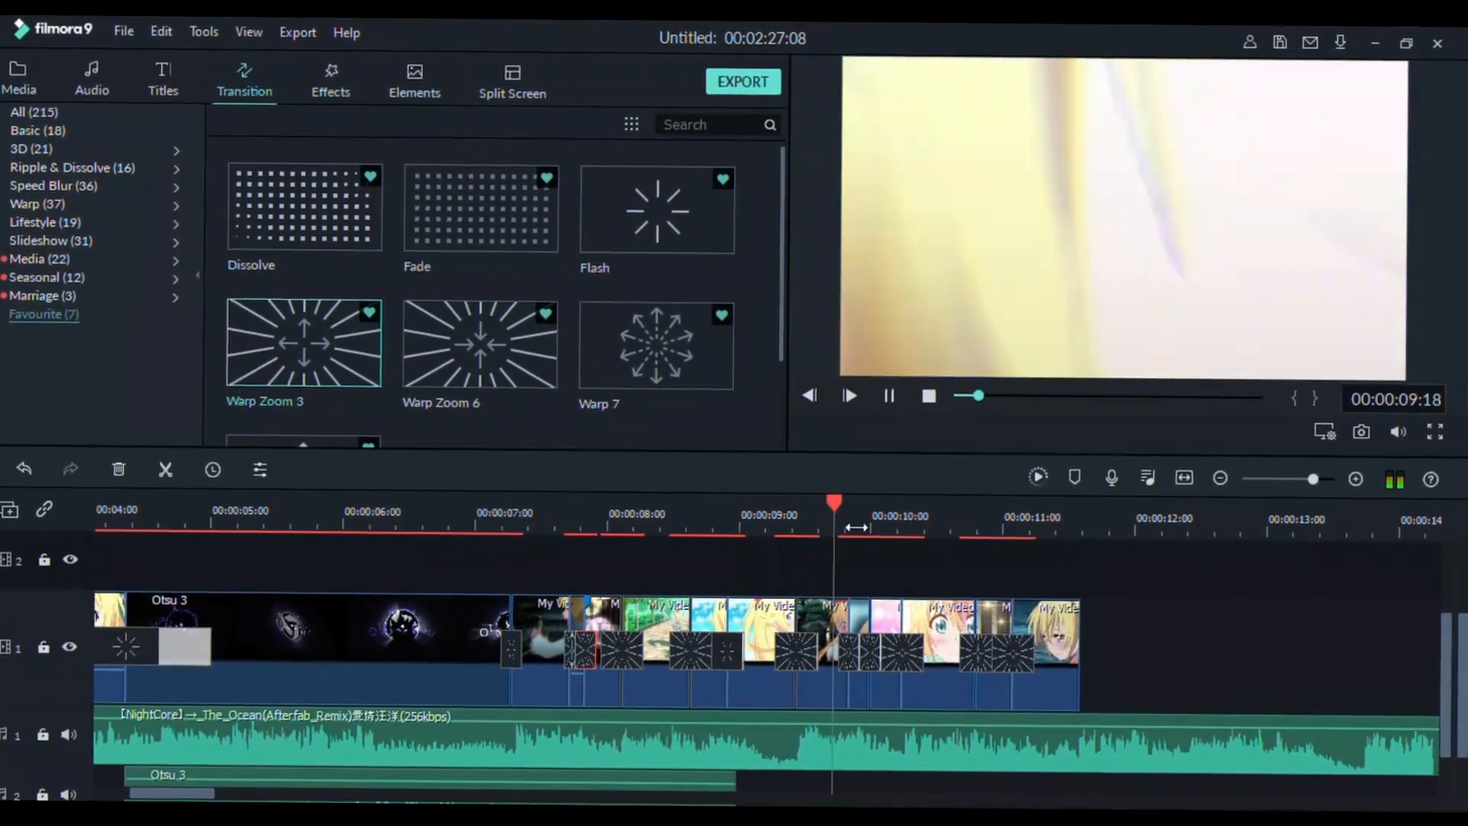
{"action": "key", "text": "space"}
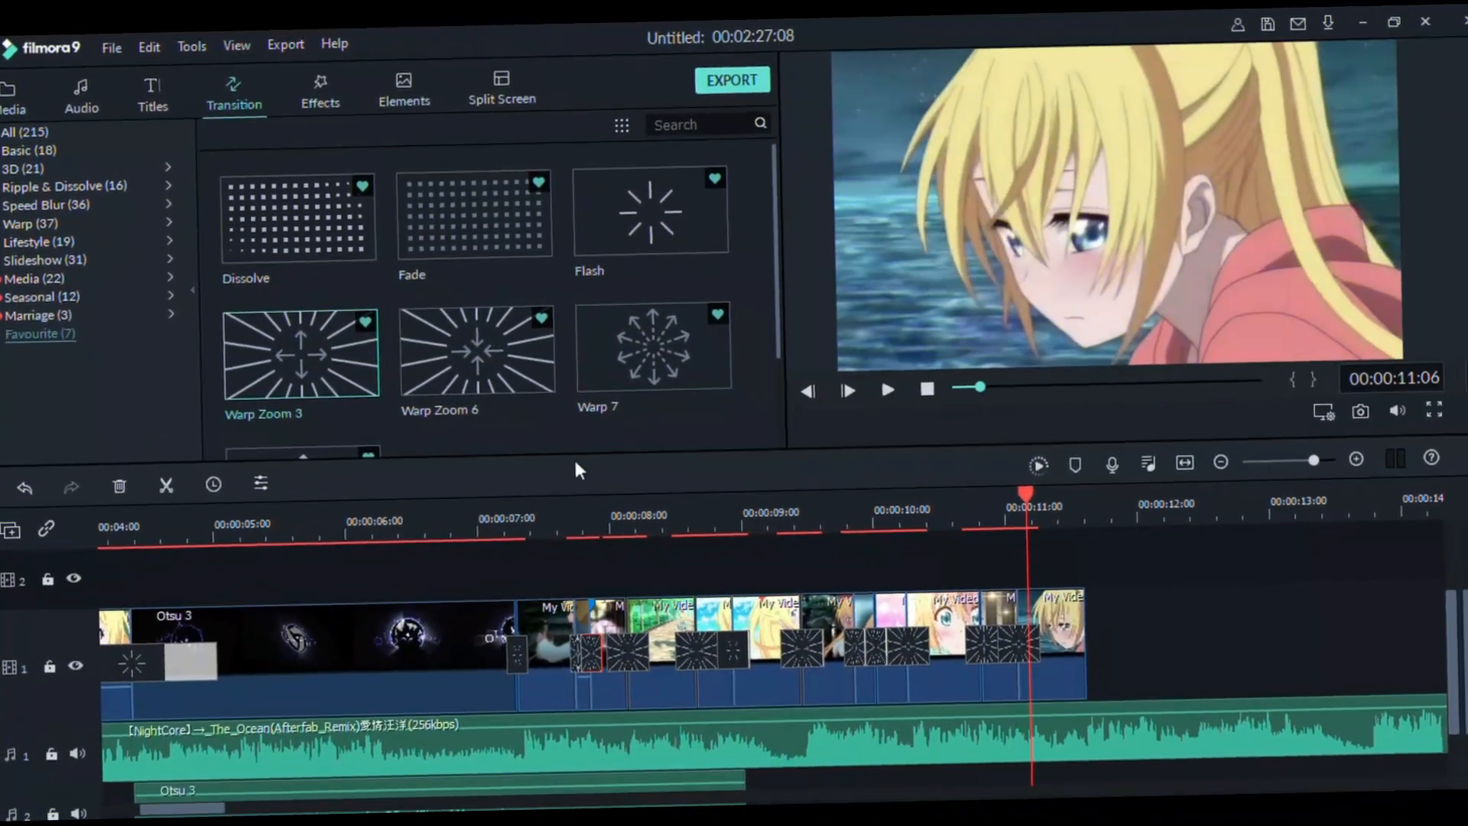
Add the Up-Down 1 shake effect on track 2, starting at the Flash transition before the first scene
{"action": "left_click", "coordinate": [546, 523]}
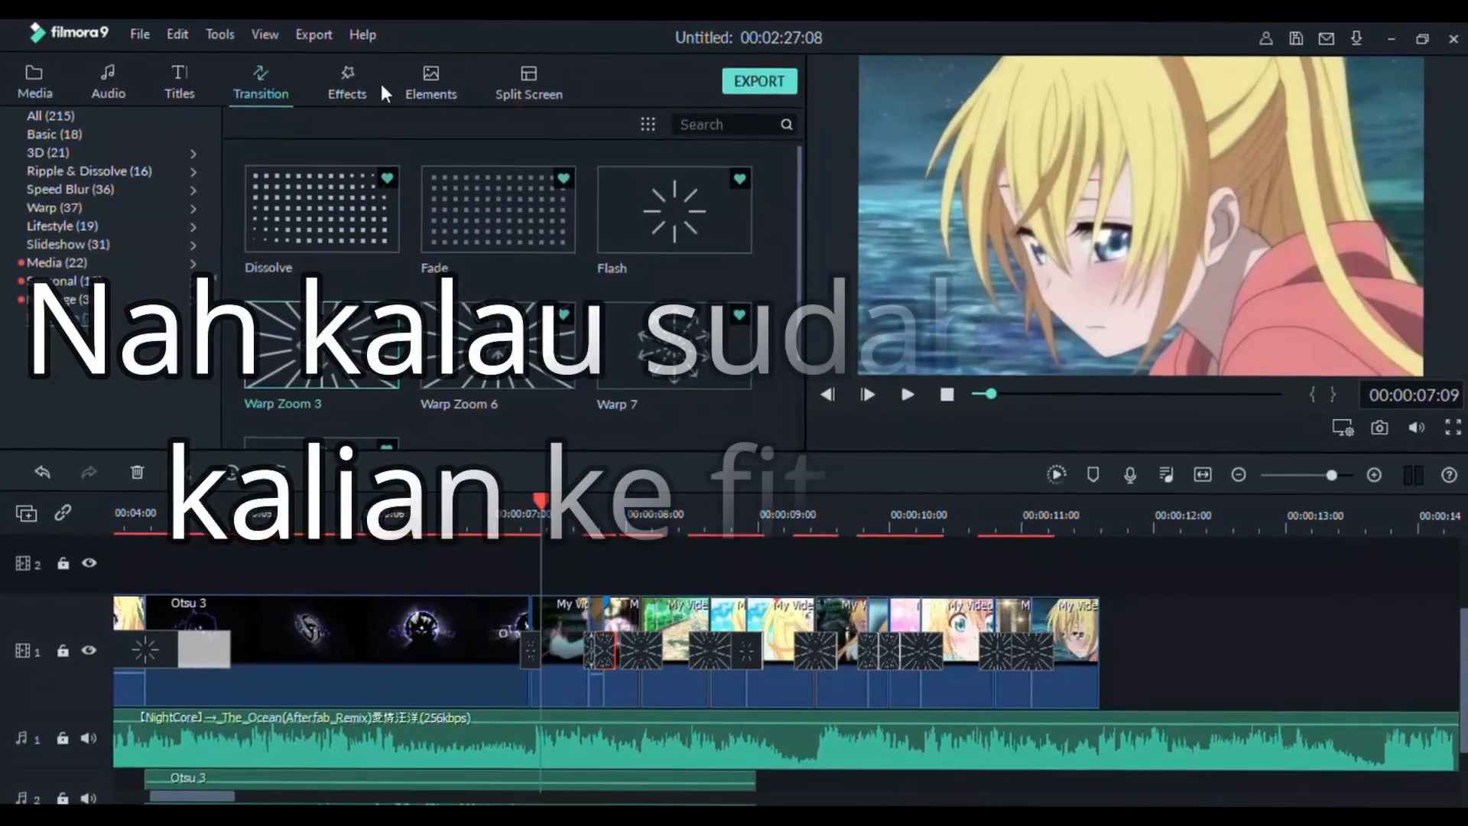
{"action": "left_click", "coordinate": [351, 83]}
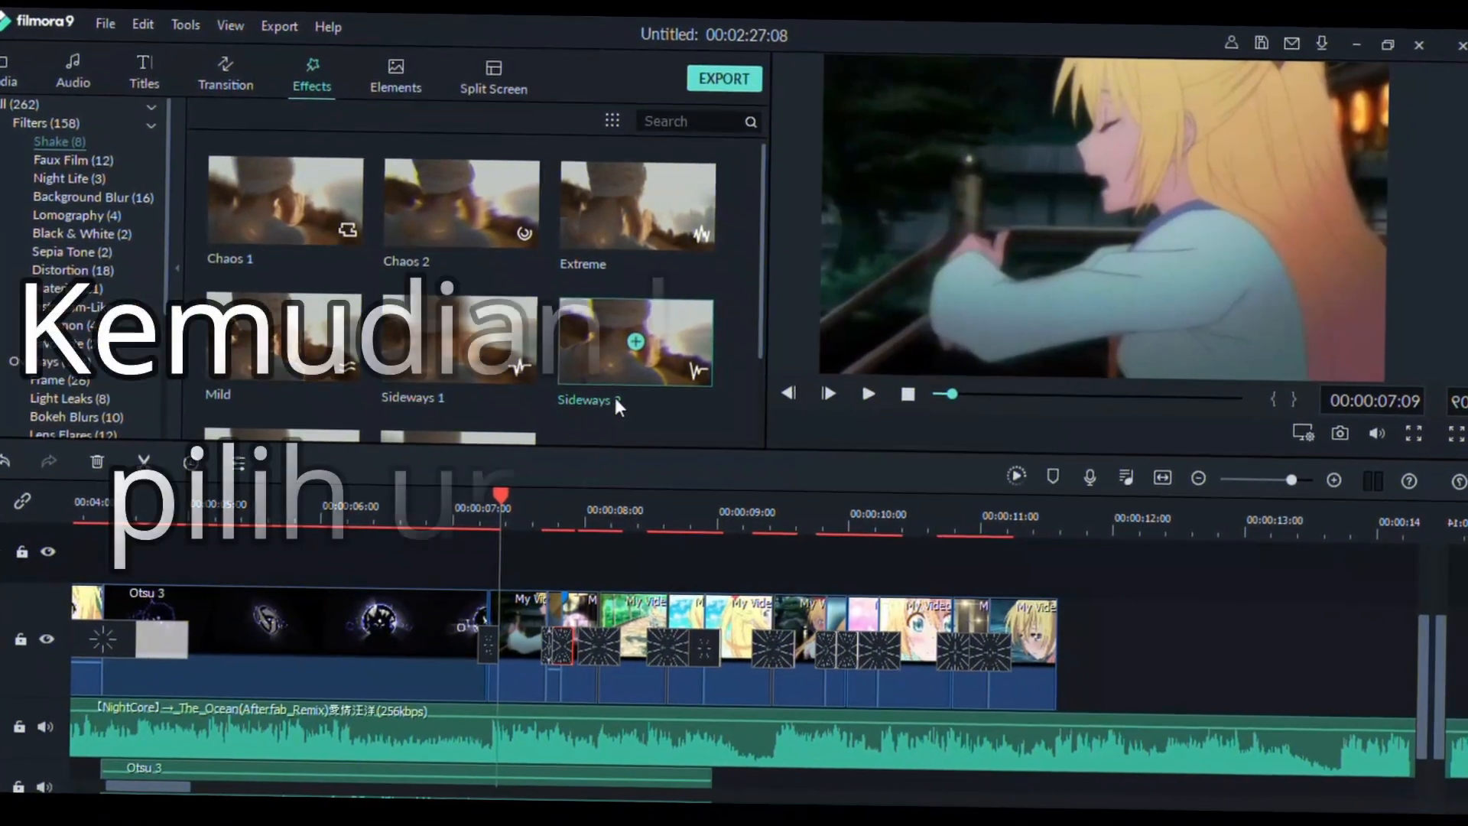
{"action": "scroll", "coordinate": [616, 406], "scroll_direction": "down", "scroll_amount": 2}
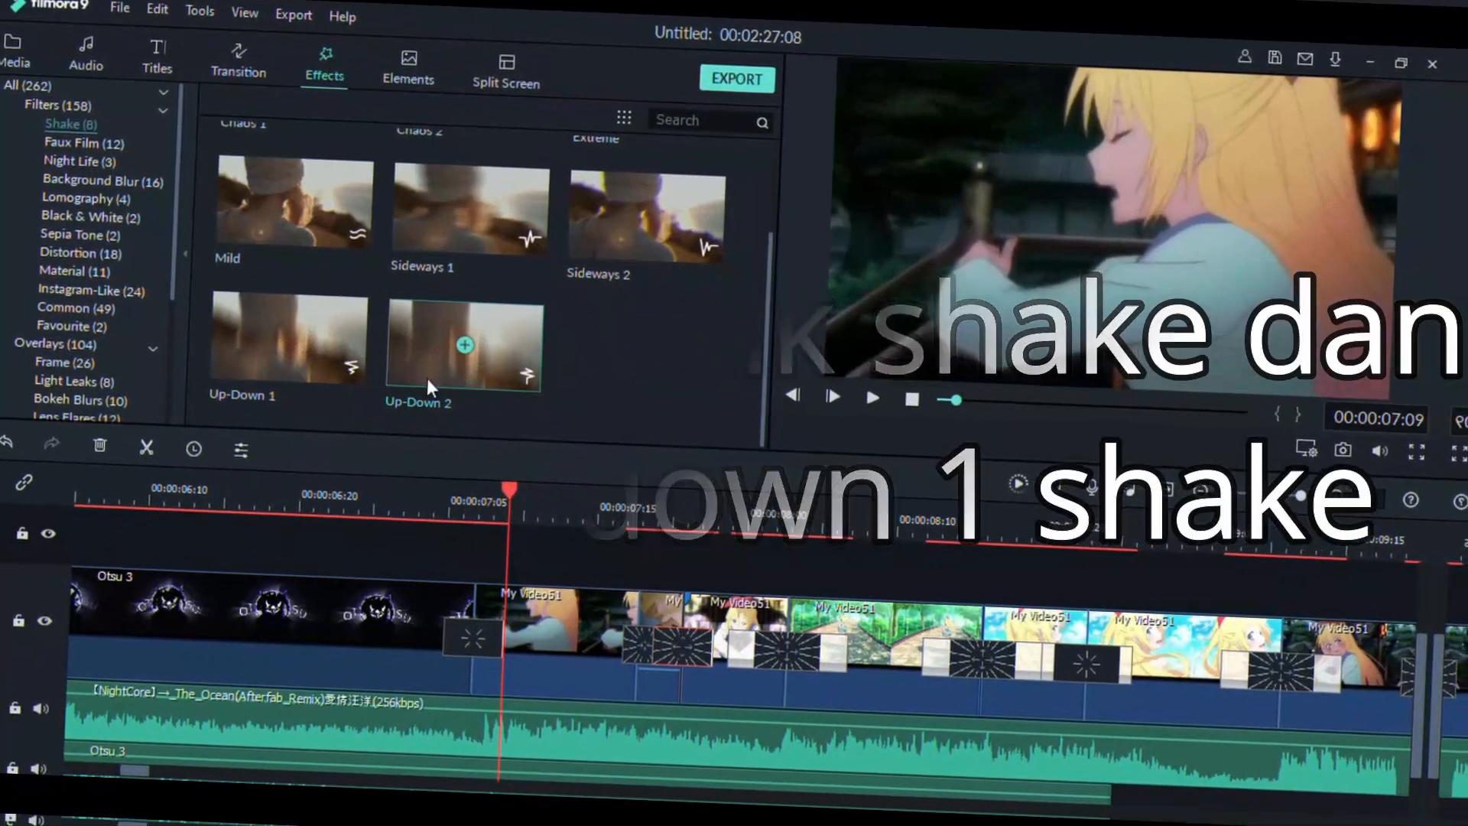
{"action": "left_click_drag", "start_coordinate": [344, 364], "coordinate": [493, 578]}
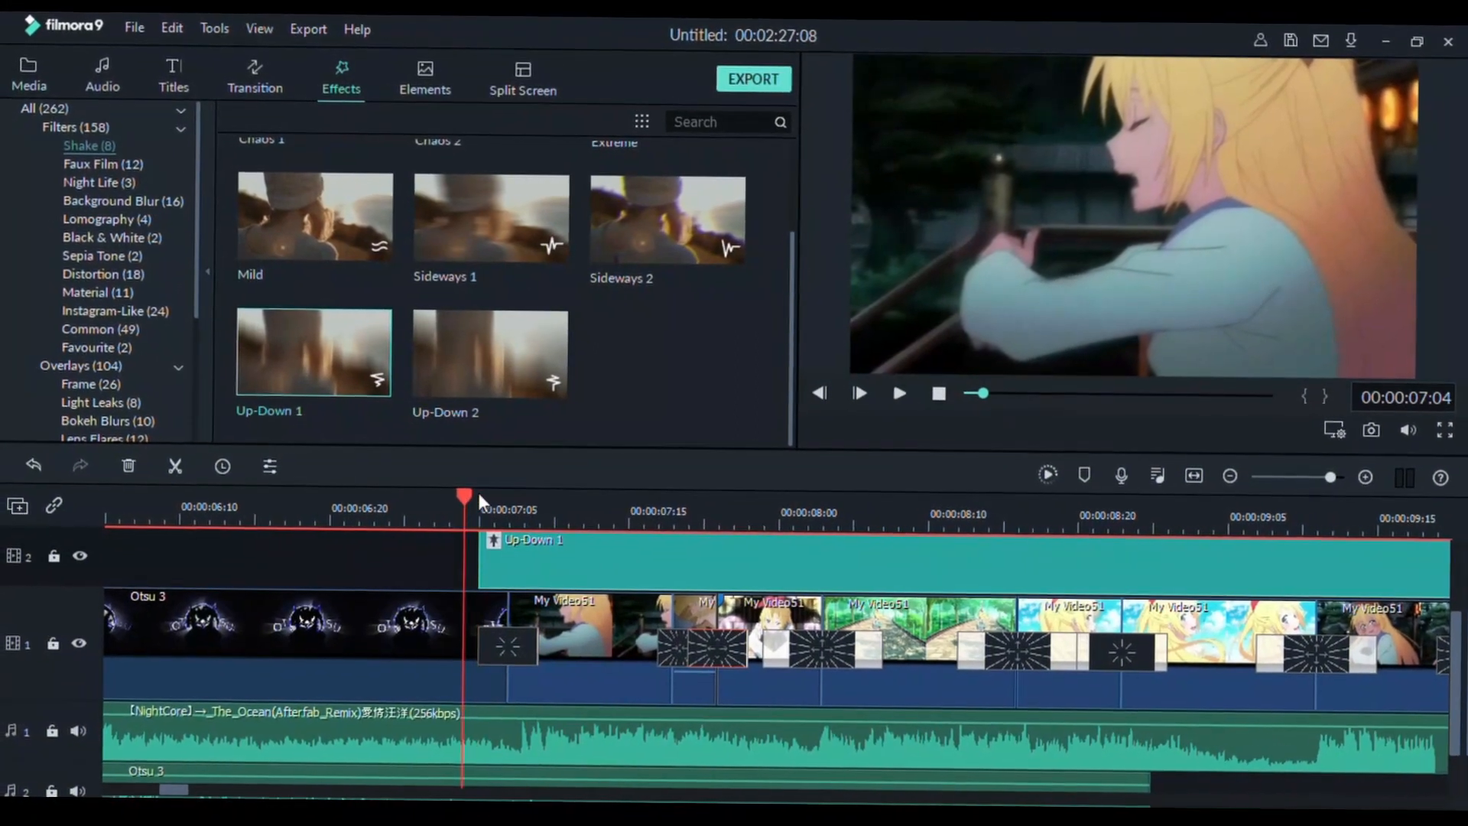
Split the Up-Down 1 effect at 00:00:07:12 and delete the part after it
{"action": "left_click", "coordinate": [583, 562]}
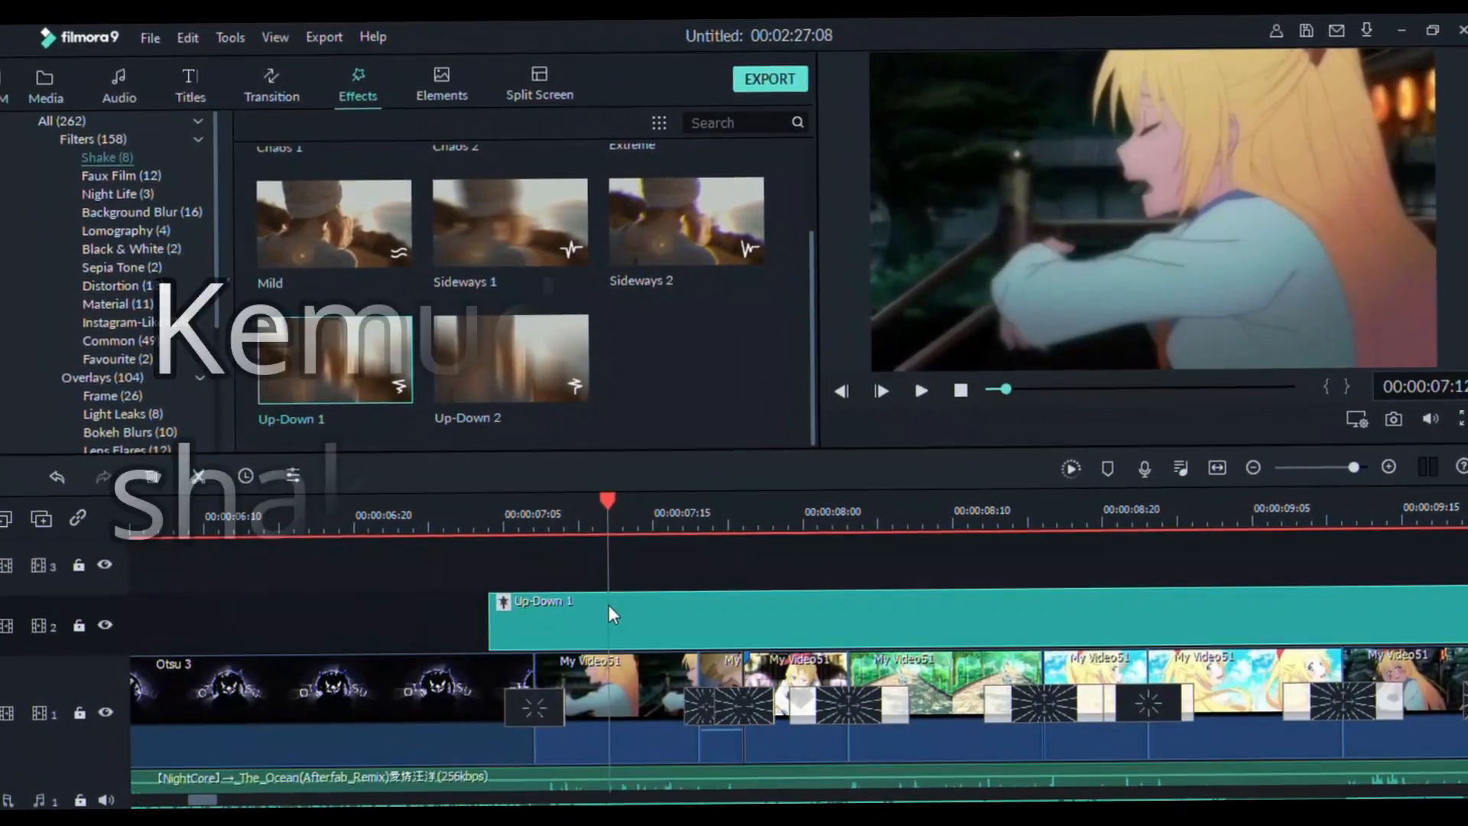
{"action": "left_click", "coordinate": [198, 476]}
{"action": "left_click", "coordinate": [154, 477]}
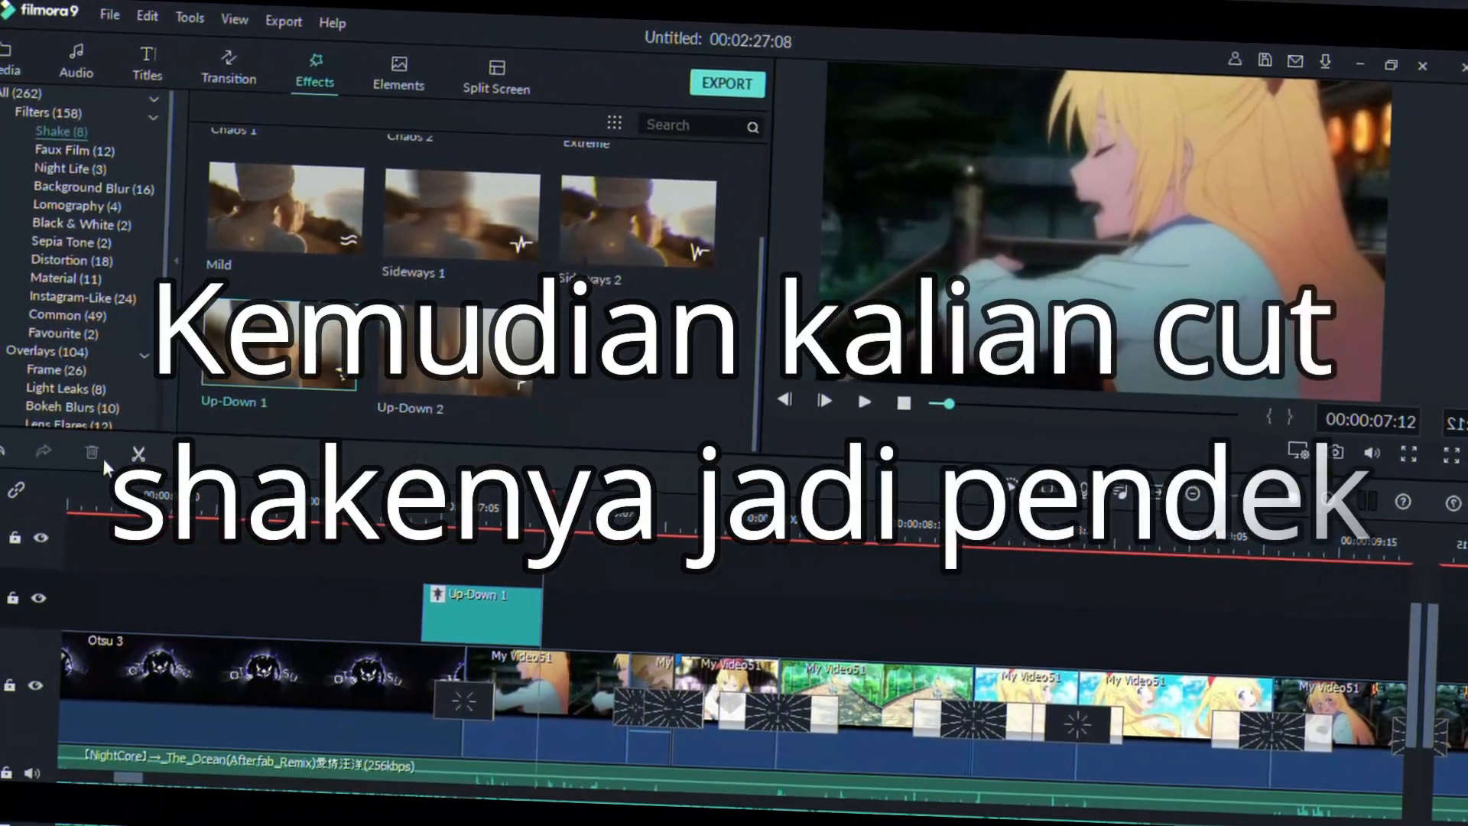
Play back the shortened shake, then paste a copy of Up-Down 1 on track 2 above the warp zoom transitions after the first scene
{"action": "left_click", "coordinate": [376, 515]}
{"action": "key", "text": "space"}
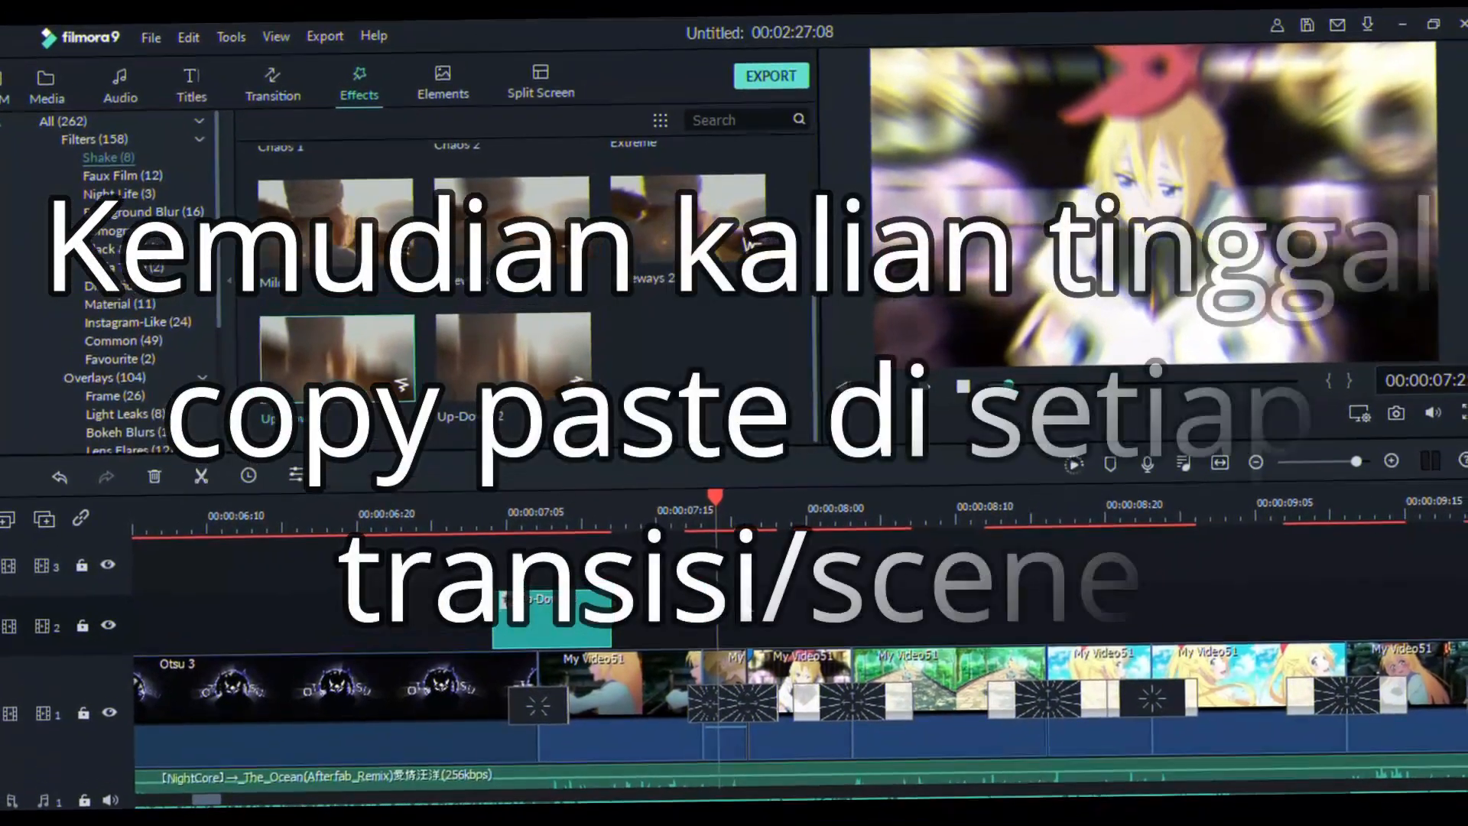
{"action": "key", "text": "ctrl+v"}
{"action": "left_click_drag", "start_coordinate": [752, 611], "coordinate": [680, 615]}
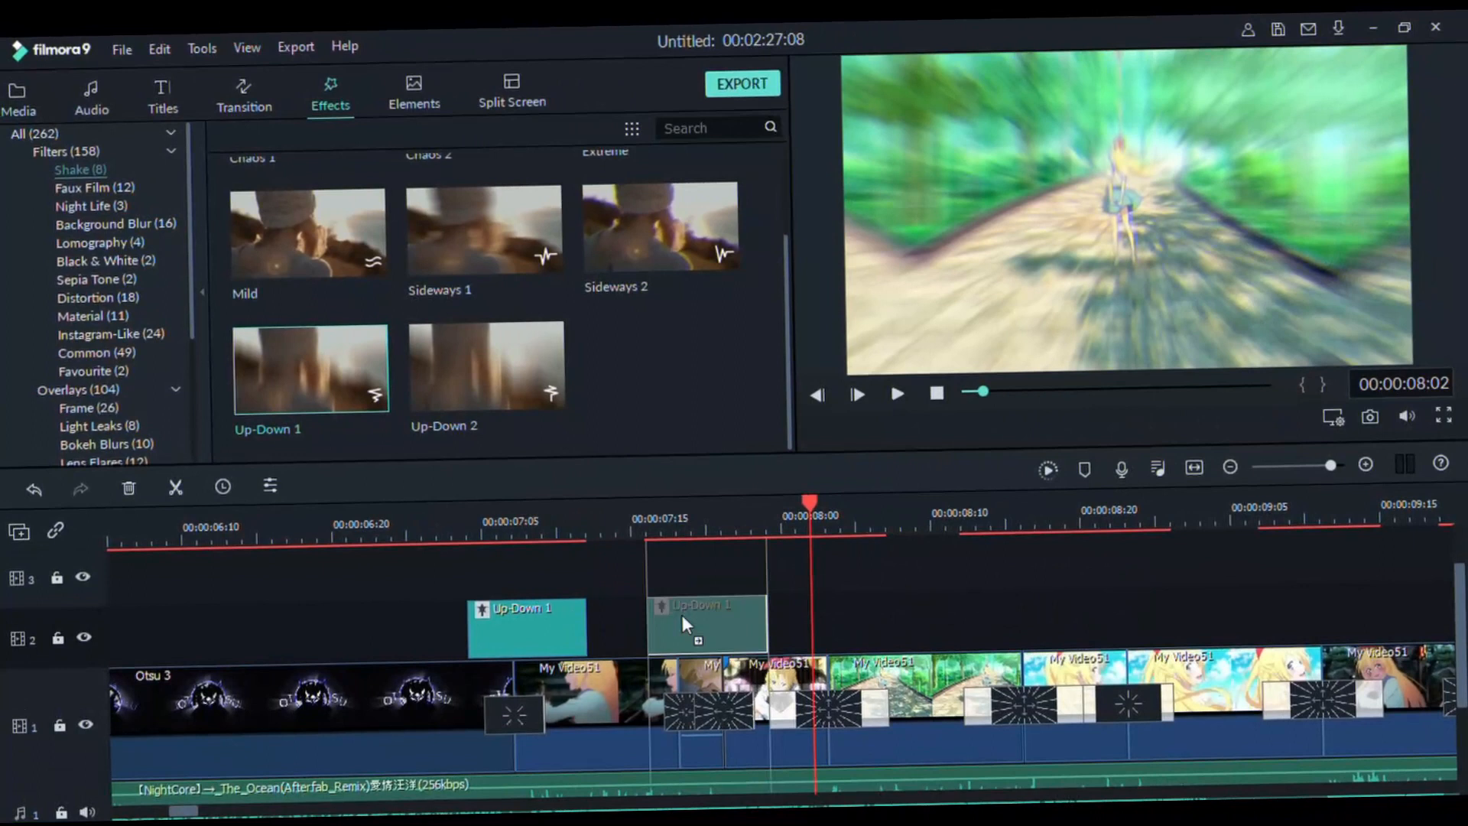
Align the second Up-Down 1 copy to 00:00:07:15 on track 2, and place another copy on track 3 starting at 00:00:07:19
{"action": "left_click", "coordinate": [634, 516]}
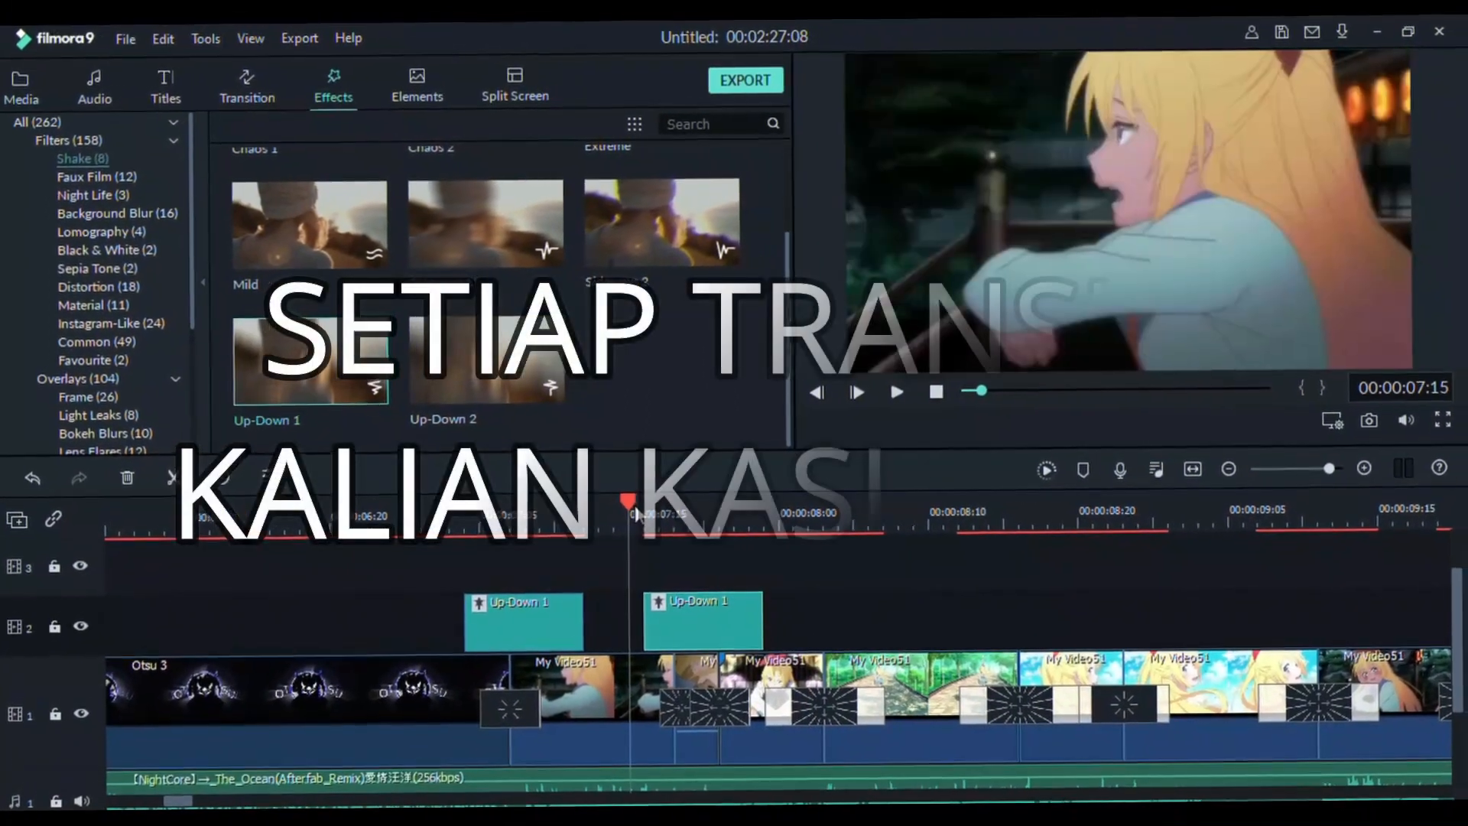
{"action": "left_click_drag", "start_coordinate": [658, 621], "coordinate": [646, 617]}
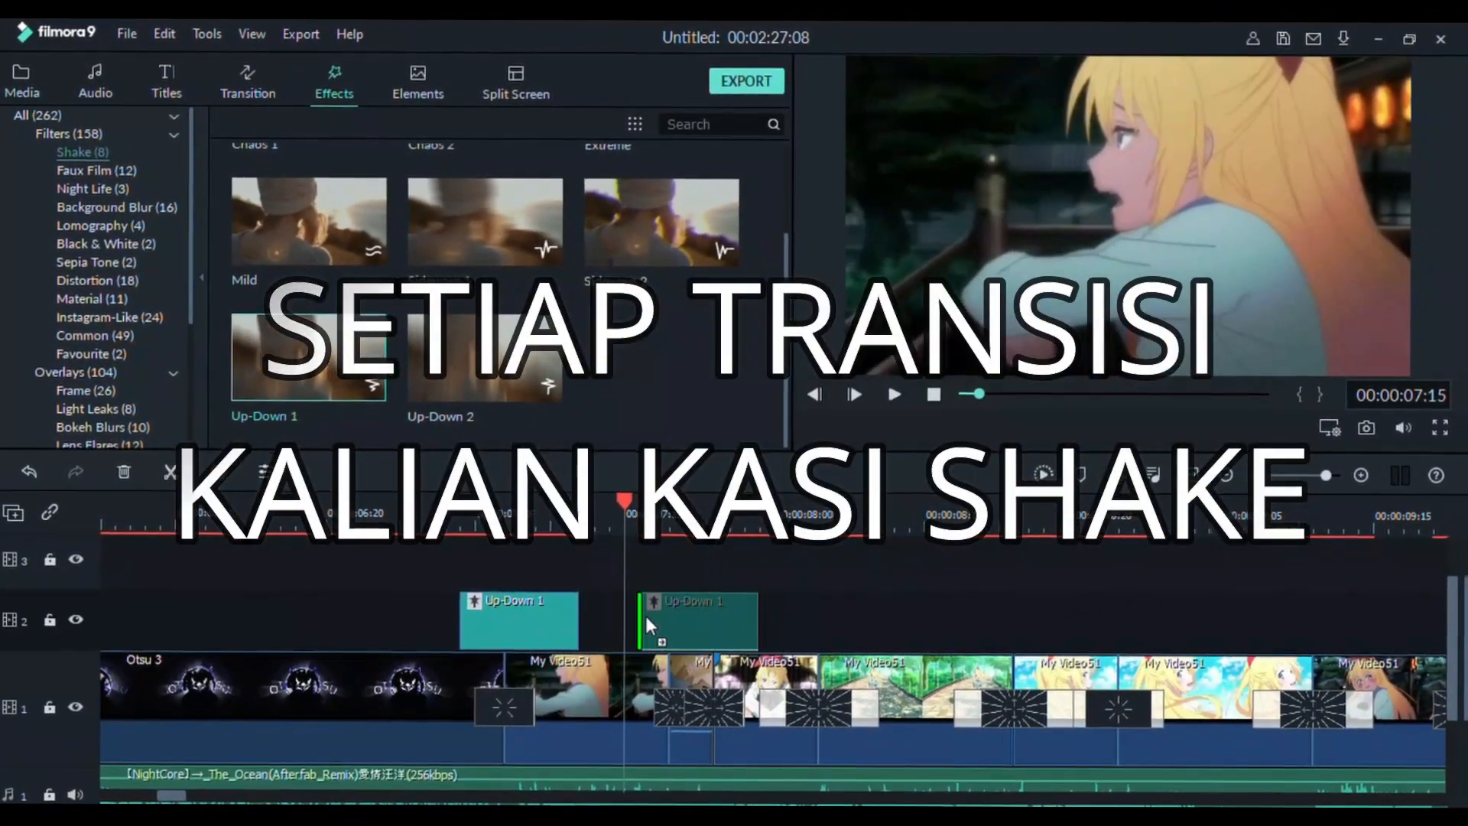
{"action": "left_click", "coordinate": [795, 517]}
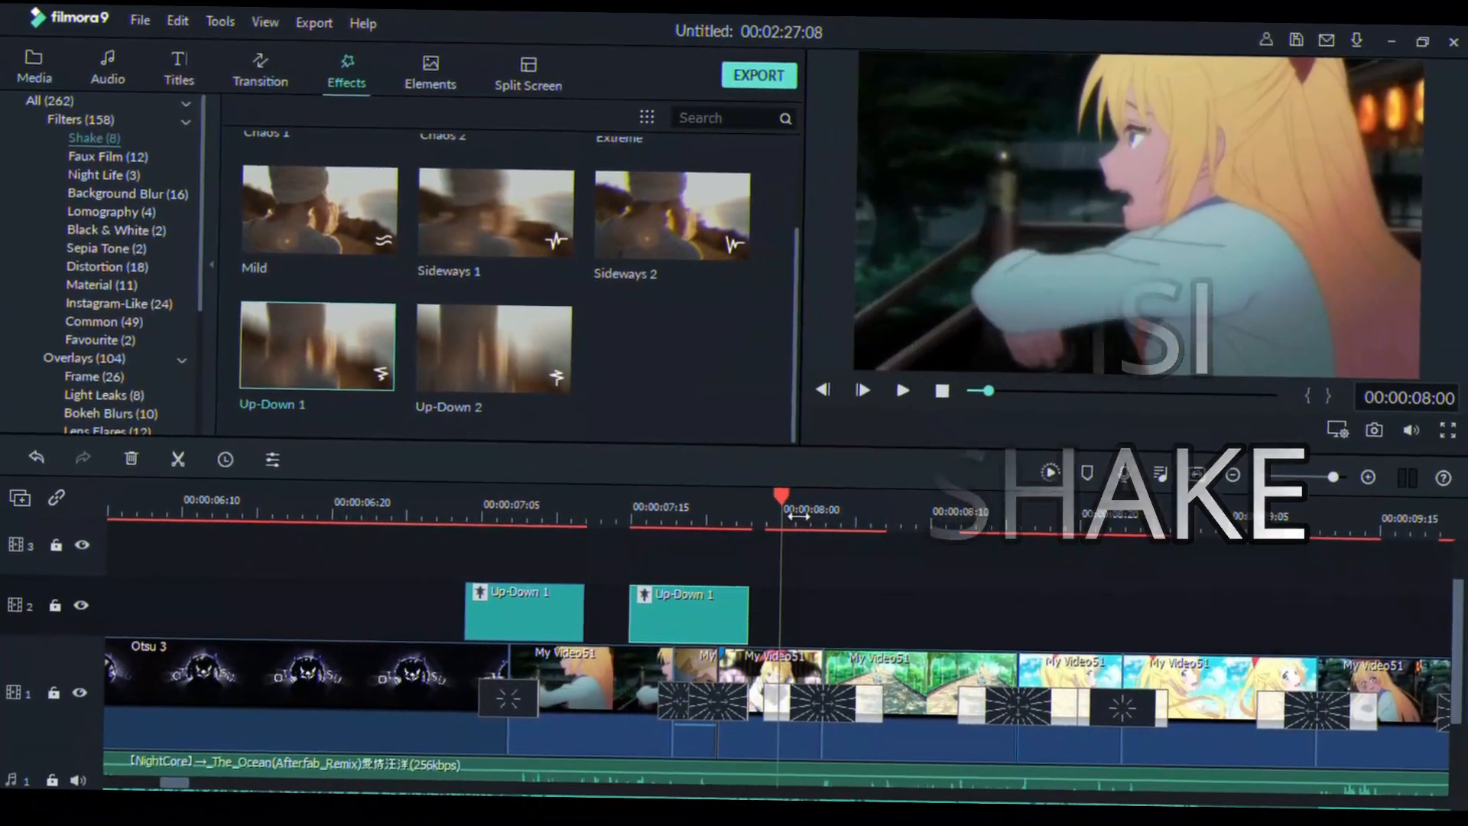
{"action": "key", "text": "ctrl+v"}
{"action": "left_click_drag", "start_coordinate": [789, 613], "coordinate": [710, 531]}
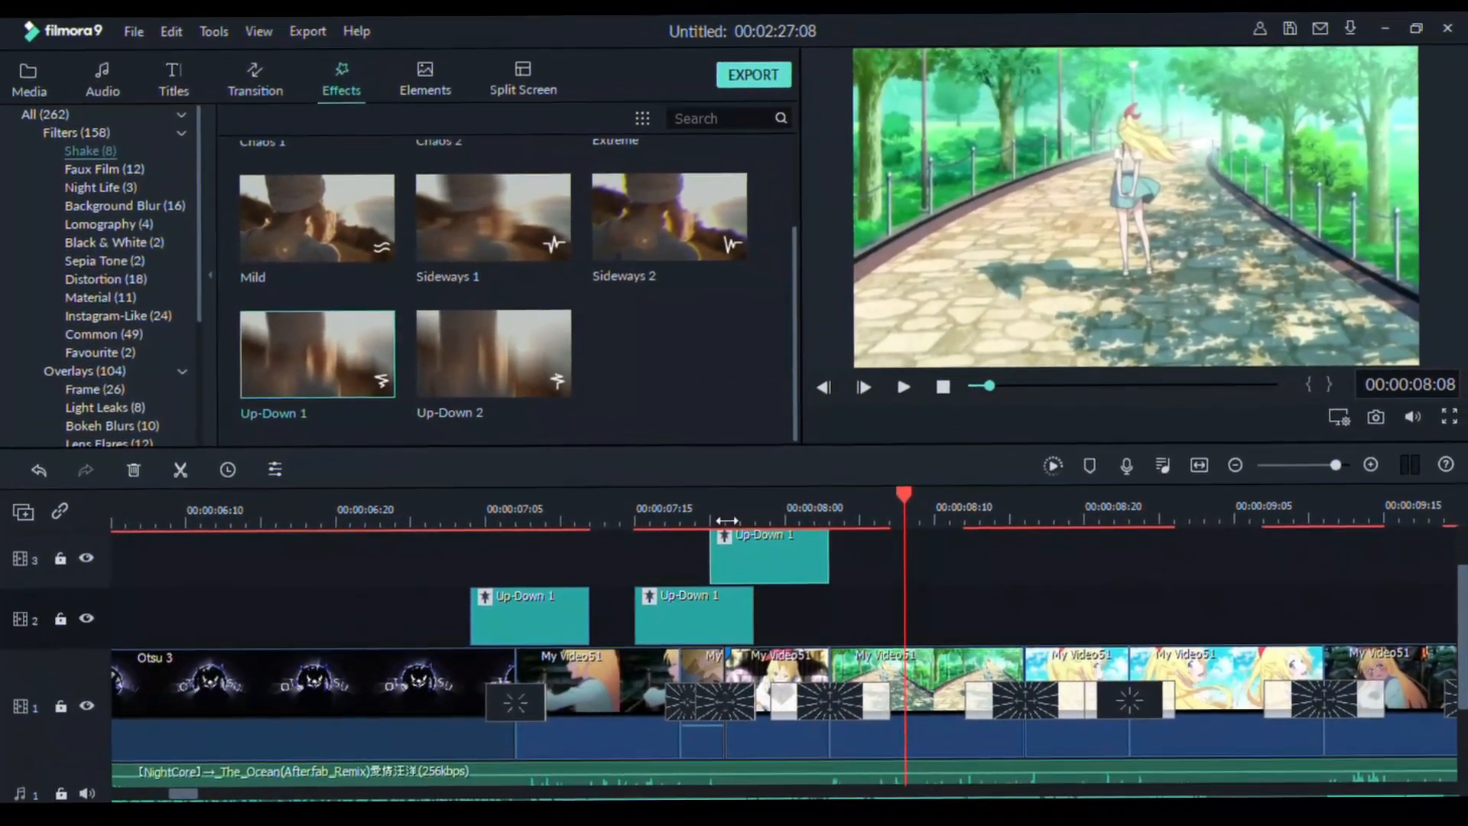
{"action": "left_click", "coordinate": [708, 507]}
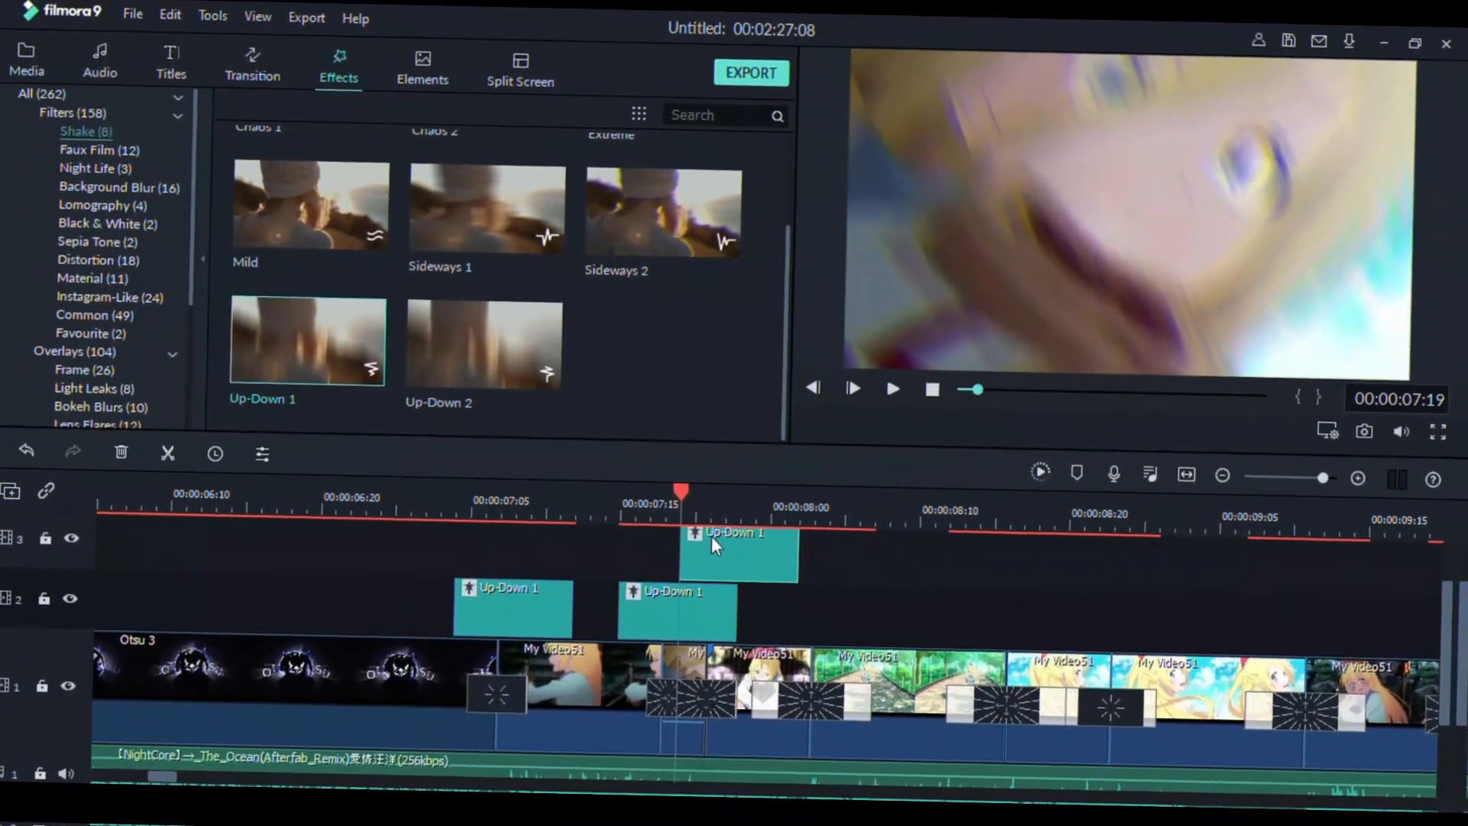
{"action": "left_click_drag", "start_coordinate": [695, 503], "coordinate": [681, 506]}
{"action": "left_click_drag", "start_coordinate": [718, 559], "coordinate": [701, 556]}
Paste Up-Down 1 copies on tracks 2 and 3 above the transitions from 00:00:08:00 through the night scene after 00:00:09:05
{"action": "left_click", "coordinate": [782, 521]}
{"action": "key", "text": "ctrl+v"}
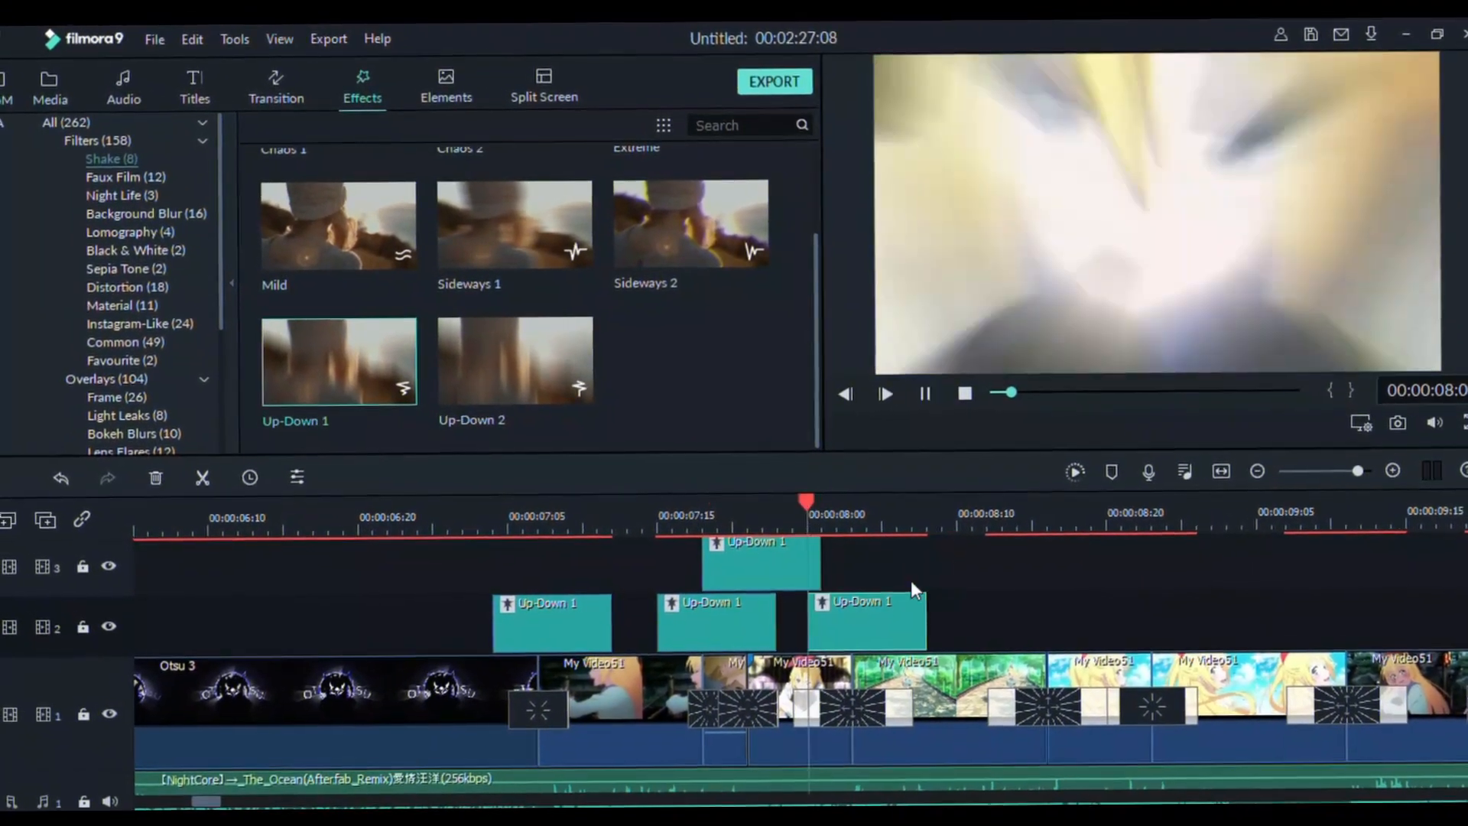
{"action": "left_click", "coordinate": [975, 524]}
{"action": "key", "text": "ctrl+v"}
{"action": "left_click", "coordinate": [1066, 526]}
{"action": "key", "text": "ctrl+v"}
{"action": "left_click", "coordinate": [1246, 527]}
{"action": "left_click", "coordinate": [1066, 526]}
{"action": "key", "text": "Right"}
{"action": "left_click", "coordinate": [1267, 529]}
{"action": "key", "text": "ctrl+v"}
{"action": "left_click", "coordinate": [744, 528]}
{"action": "key", "text": "ctrl+v"}
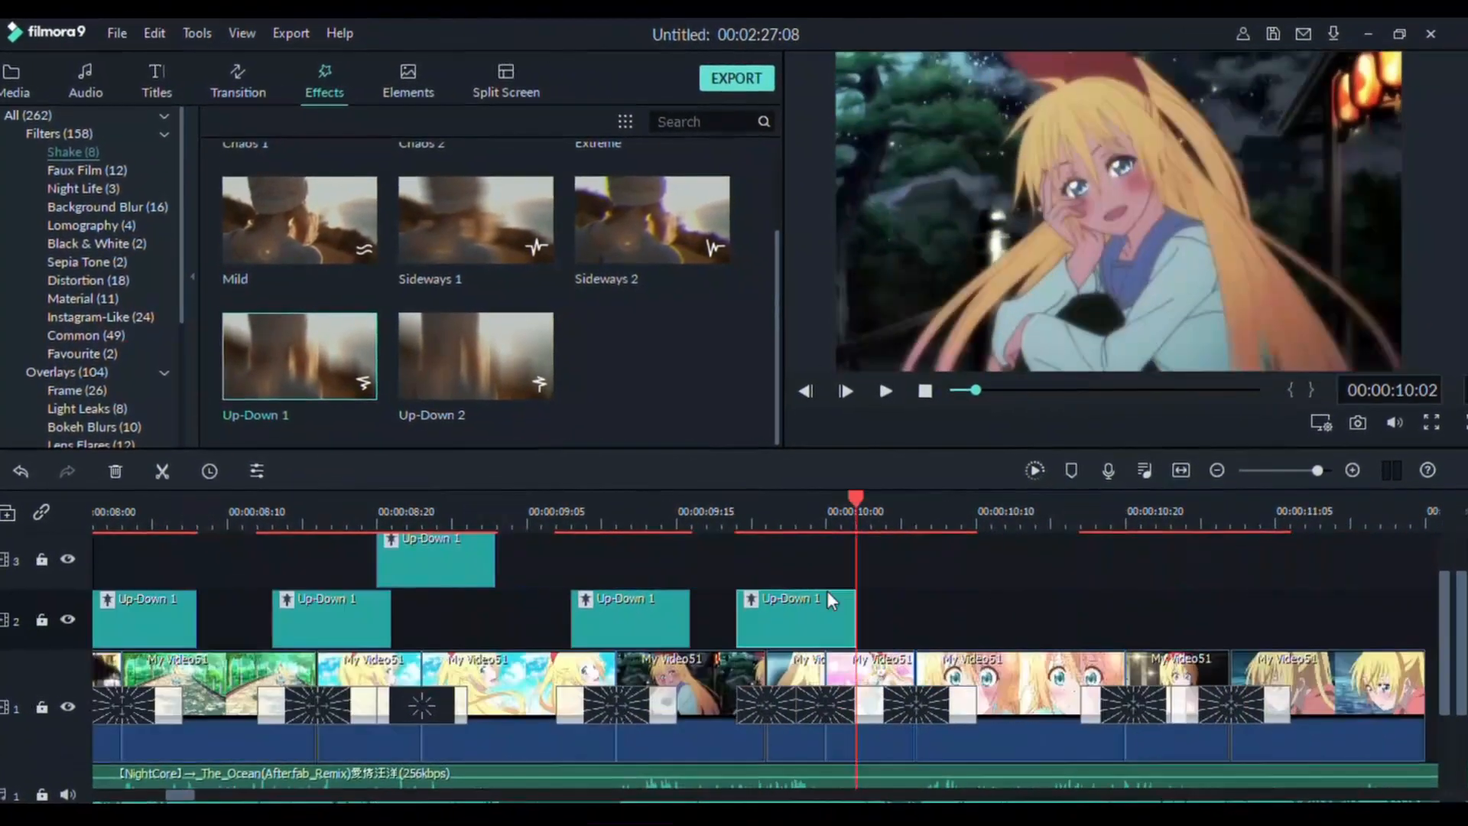
Paste Up-Down 1 copies on tracks 2 and 3 above the remaining transitions, up to the start of the last scene
{"action": "key", "text": "ctrl+v"}
{"action": "left_click", "coordinate": [878, 526]}
{"action": "key", "text": "ctrl+v"}
{"action": "left_click", "coordinate": [1090, 514]}
{"action": "key", "text": "ctrl+v"}
{"action": "left_click", "coordinate": [1177, 516]}
{"action": "key", "text": "ctrl+v"}
Play back the scenes with all the Up-Down 1 shakes to check their timing against the music
{"action": "key", "text": "space"}
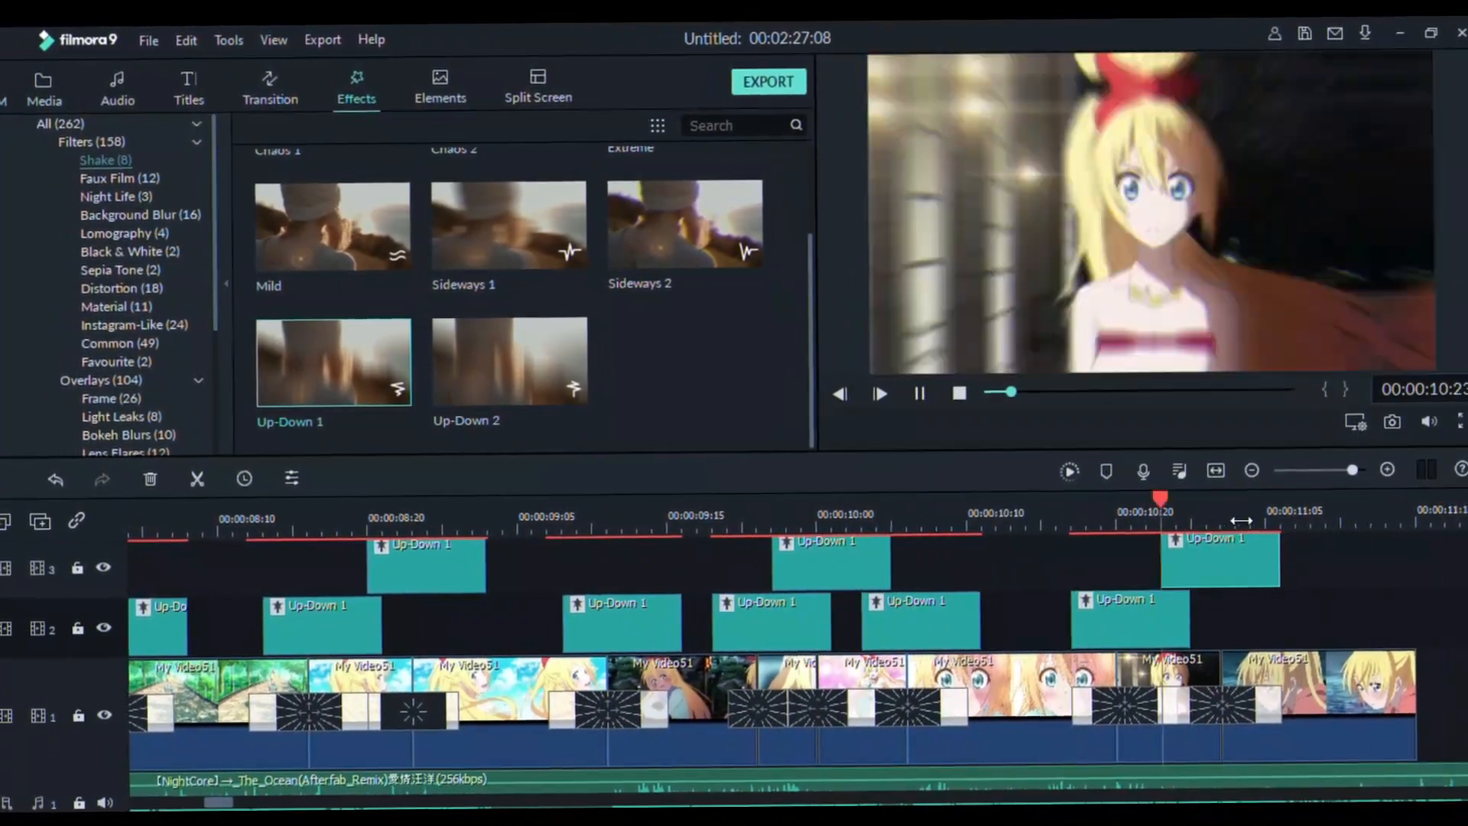
{"action": "key", "text": "space"}
{"action": "left_click", "coordinate": [247, 526]}
{"action": "key", "text": "space"}
{"action": "scroll", "coordinate": [262, 524], "scroll_direction": "left", "scroll_amount": 3}
{"action": "key", "text": "space"}
{"action": "left_click", "coordinate": [433, 524]}
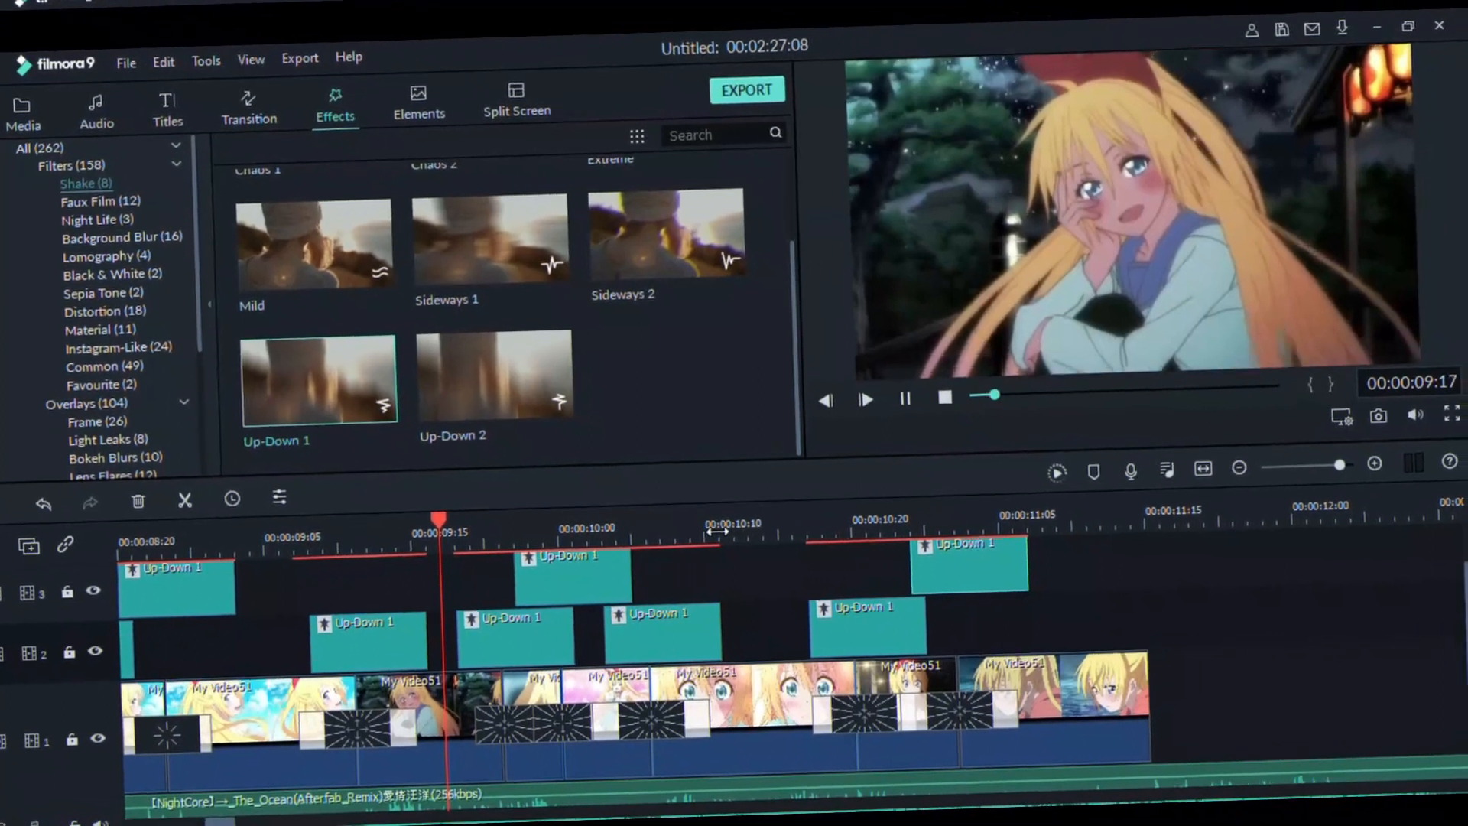
{"action": "key", "text": "space"}
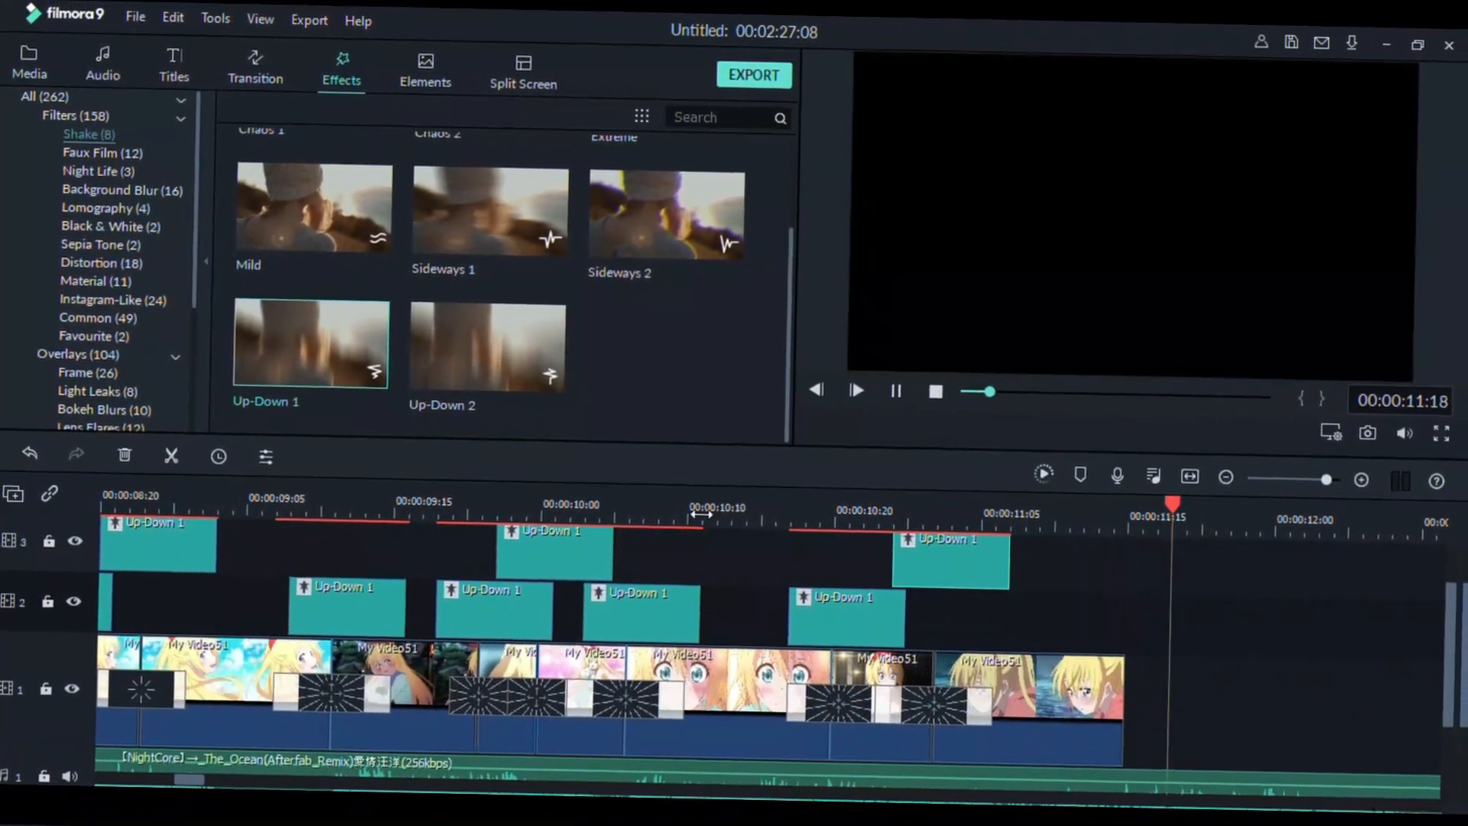
{"action": "left_click", "coordinate": [902, 397]}
{"action": "left_click", "coordinate": [650, 509]}
{"action": "left_click_drag", "start_coordinate": [612, 511], "coordinate": [388, 523]}
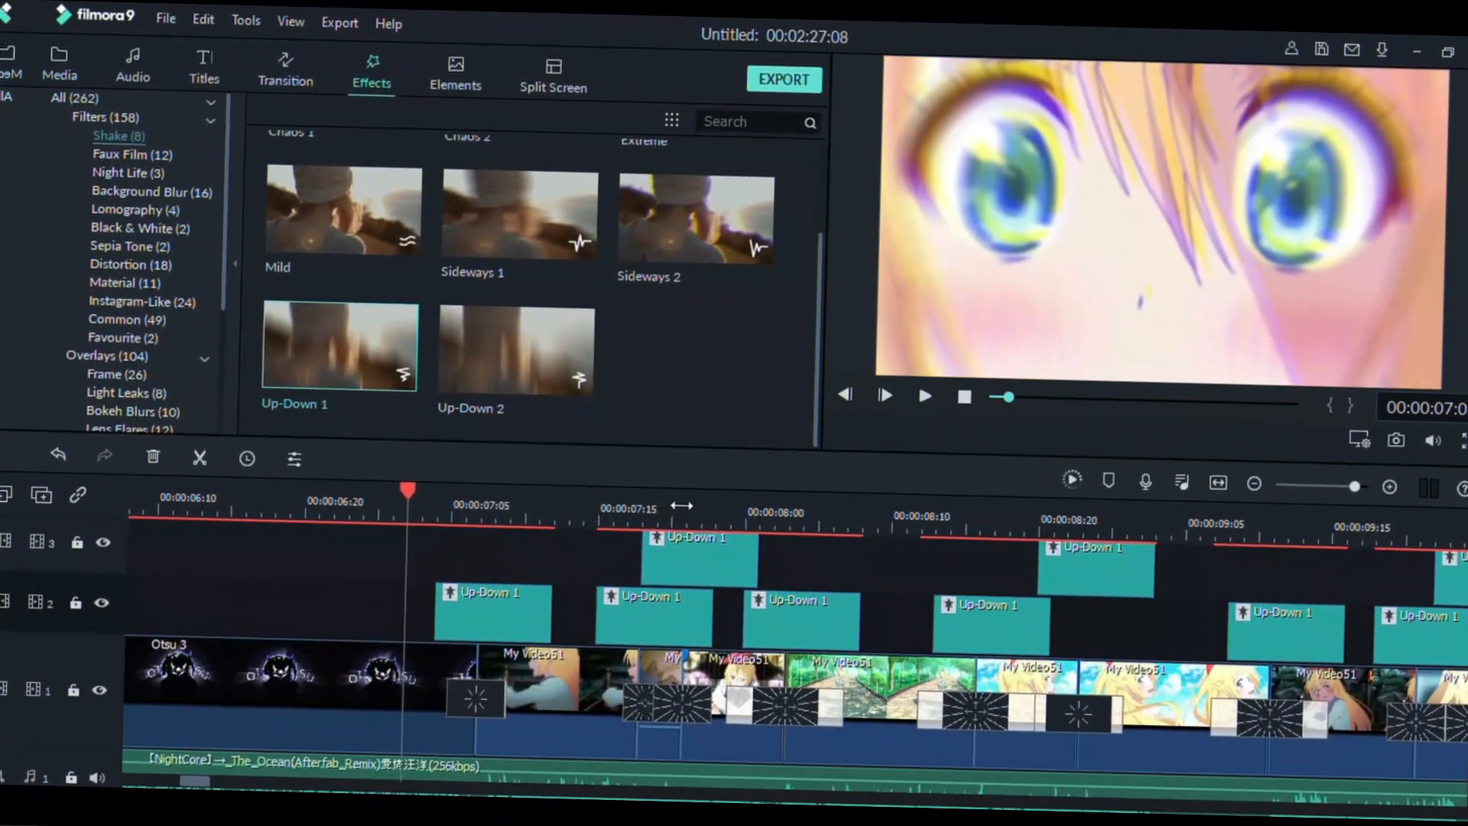
{"action": "key", "text": "space"}
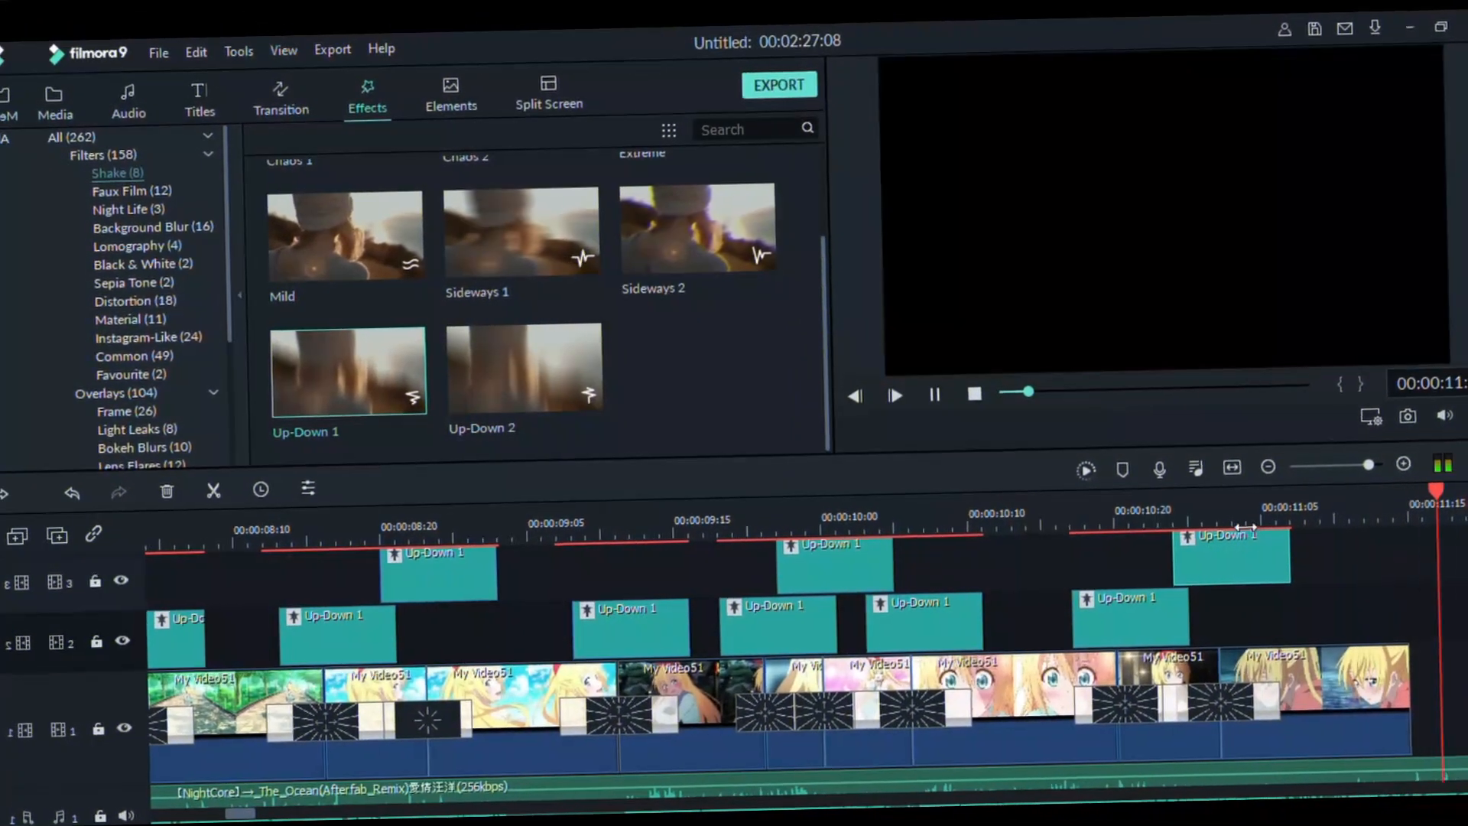
{"action": "key", "text": "space"}
Add the Willow black-and-white filter on track 4 over the scene around 00:00:09:00 and shorten it to fit that scene
{"action": "left_click_drag", "start_coordinate": [1204, 511], "coordinate": [656, 593]}
{"action": "scroll", "coordinate": [674, 588], "scroll_direction": "up", "scroll_amount": 2}
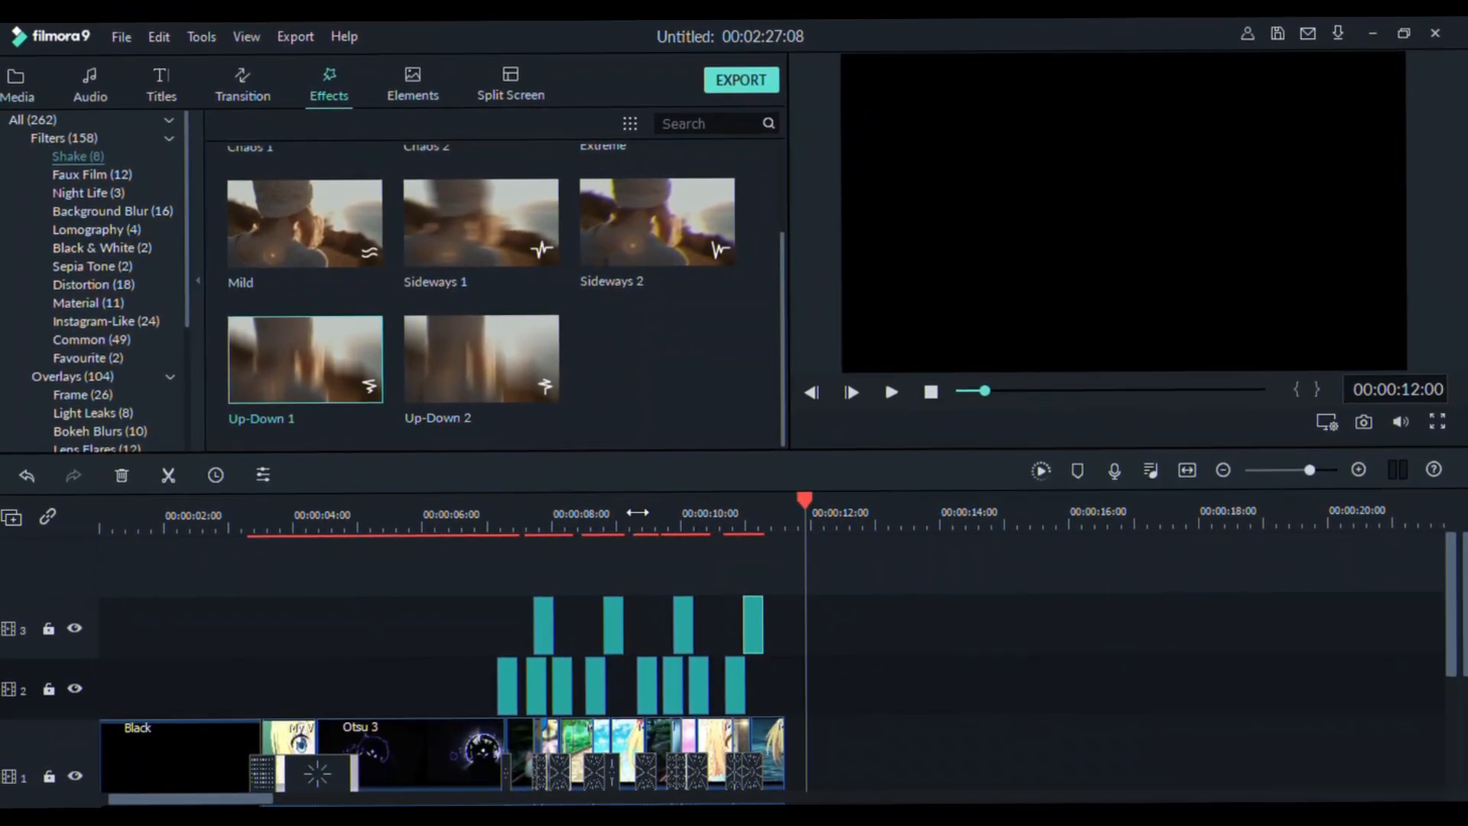
{"action": "left_click", "coordinate": [627, 515]}
{"action": "left_click_drag", "start_coordinate": [719, 523], "coordinate": [864, 525]}
{"action": "left_click", "coordinate": [140, 262]}
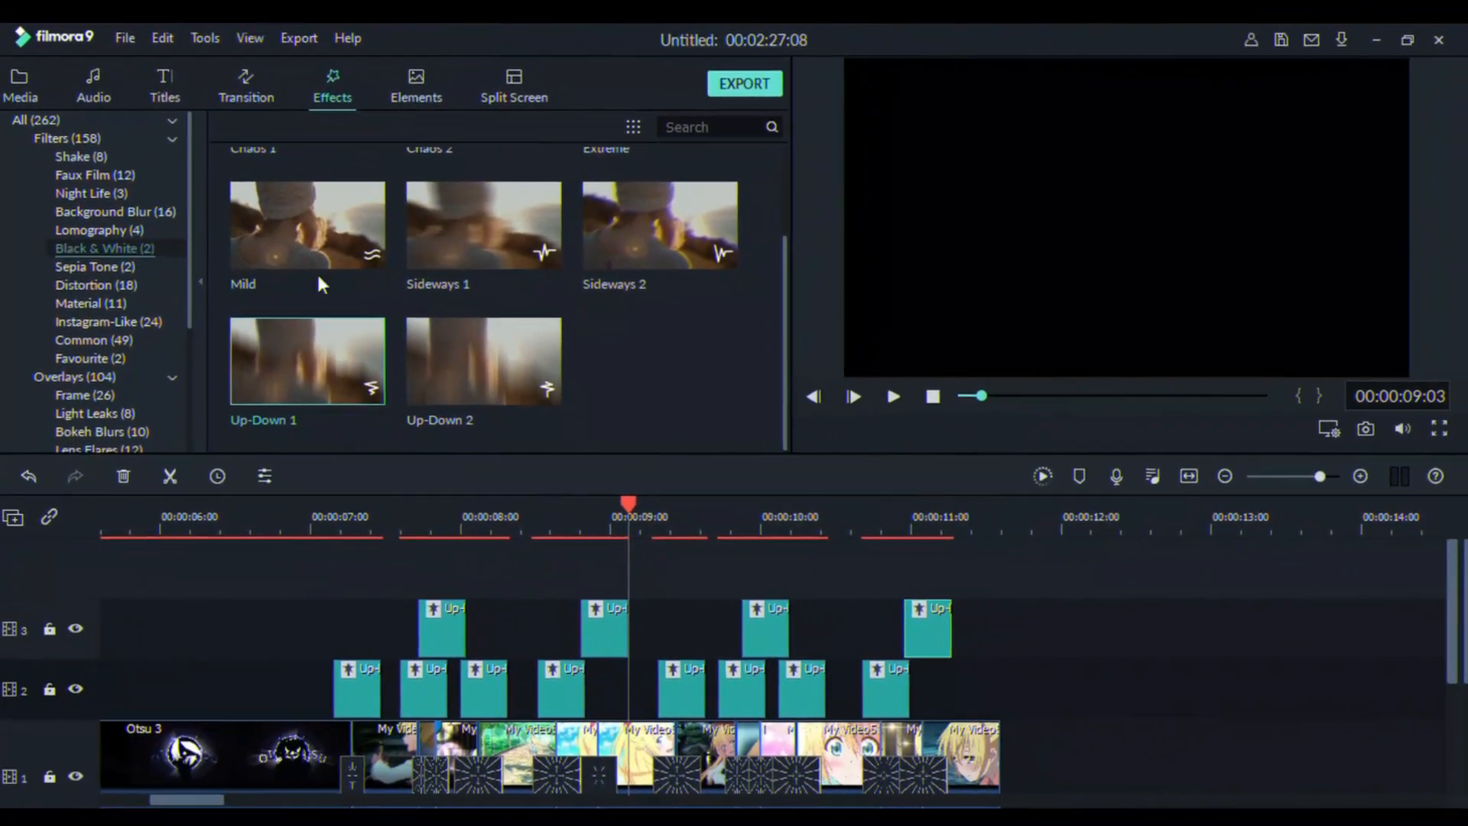
{"action": "left_click_drag", "start_coordinate": [476, 306], "coordinate": [629, 567]}
{"action": "left_click_drag", "start_coordinate": [1368, 614], "coordinate": [665, 753]}
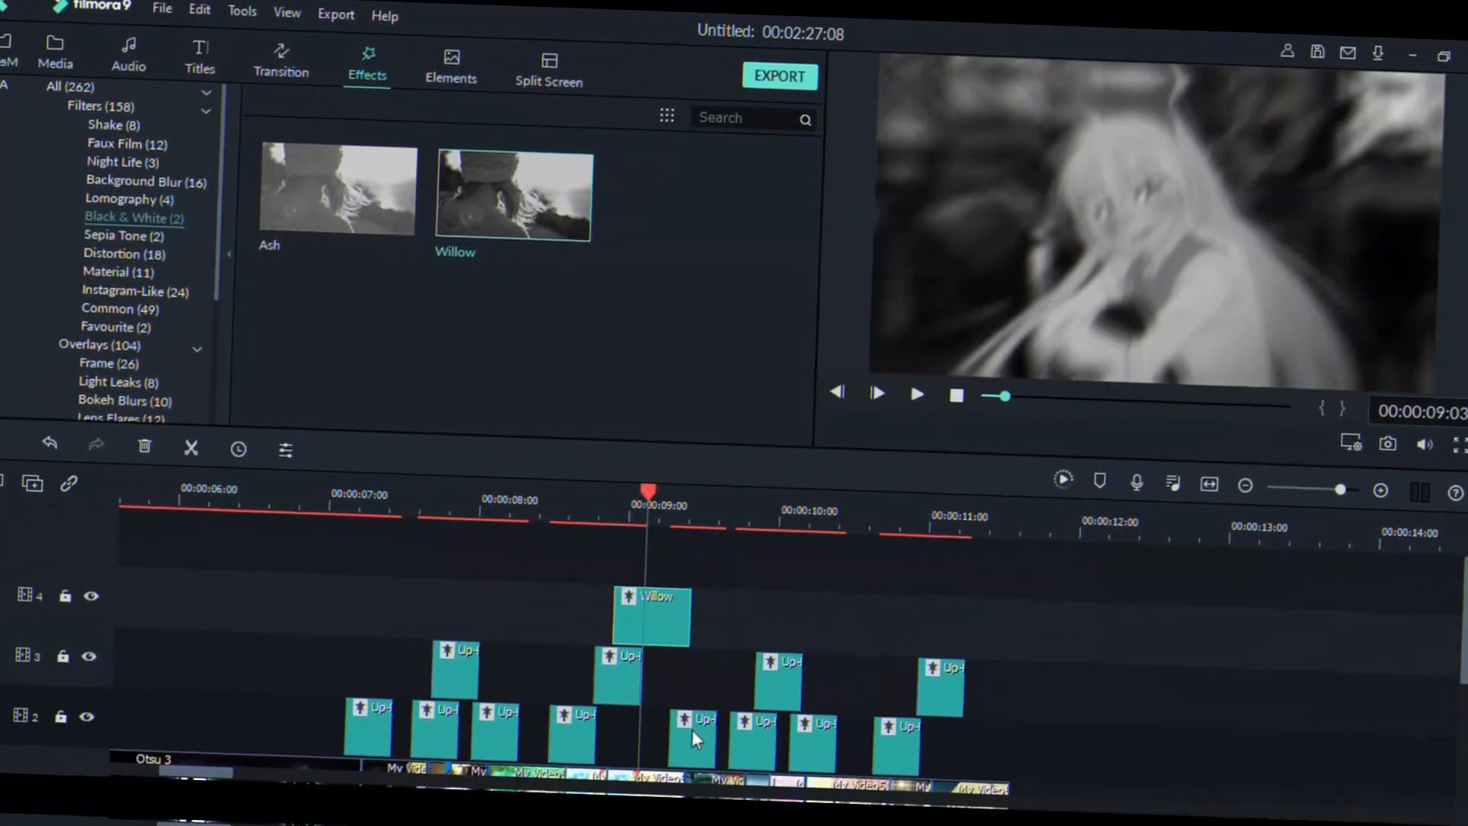
Play back the sequence with the Willow filter and check where it begins and ends
{"action": "left_click", "coordinate": [558, 522]}
{"action": "key", "text": "space"}
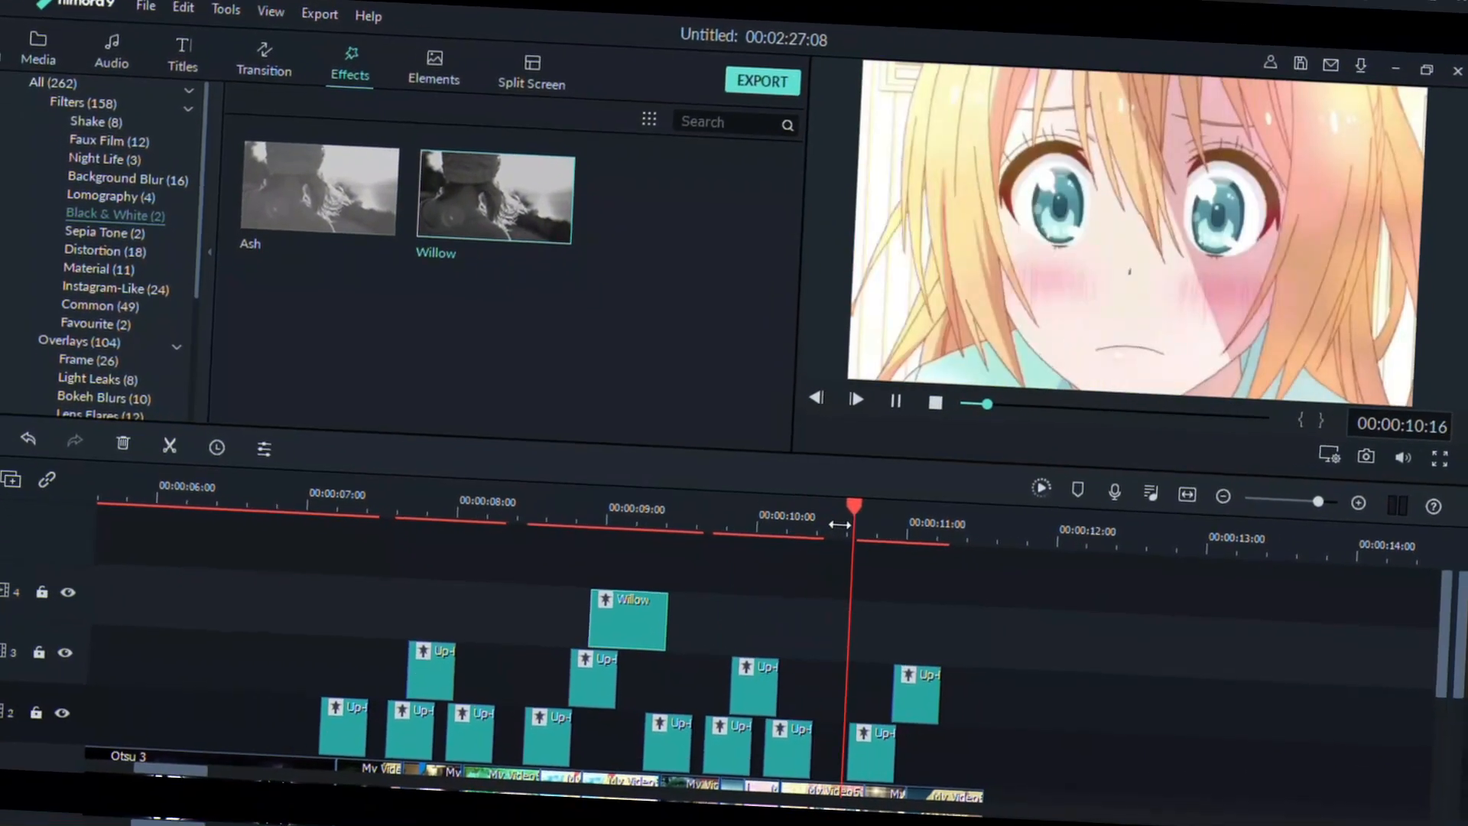
{"action": "key", "text": "space"}
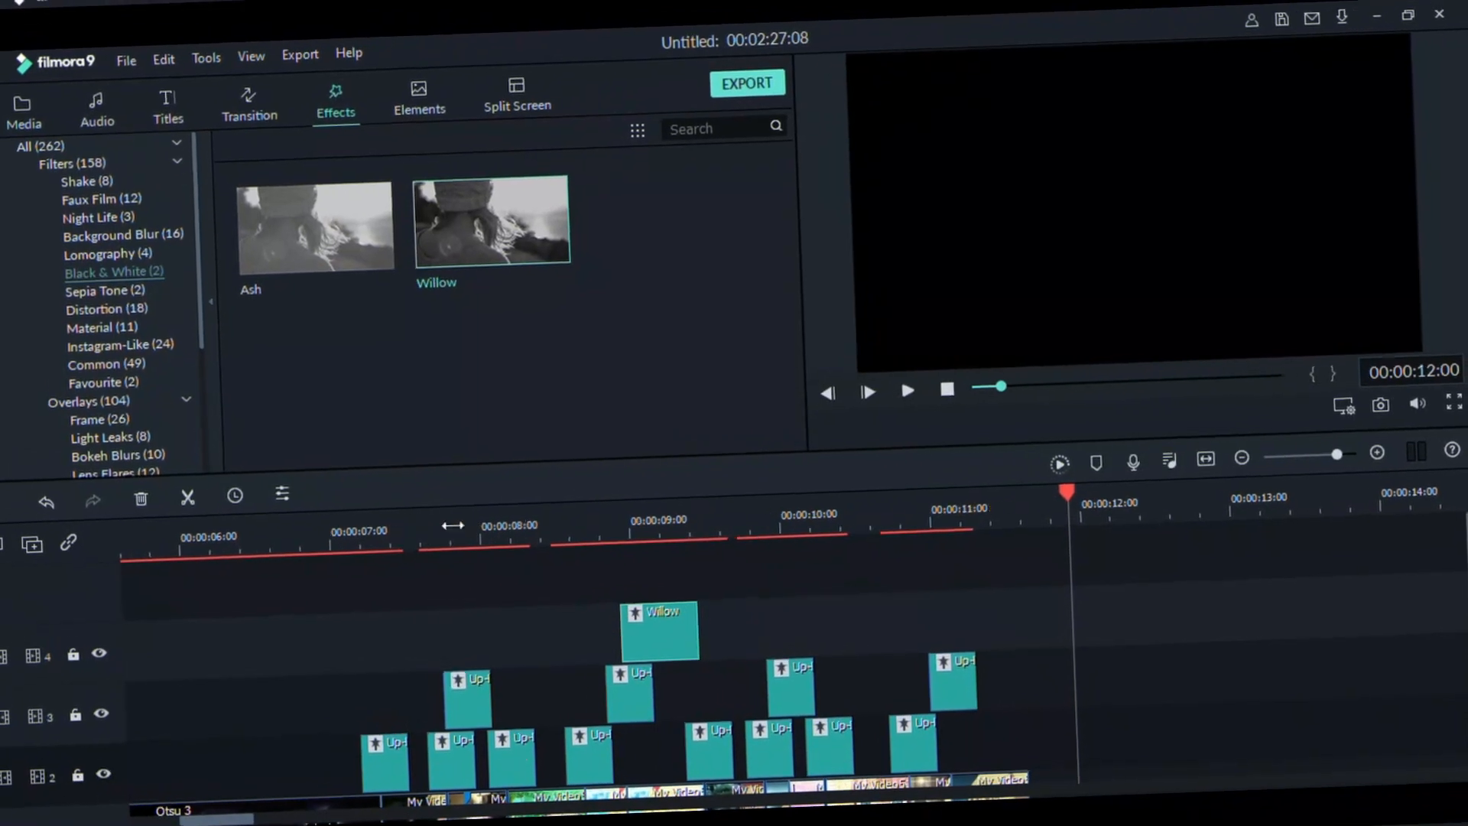
{"action": "left_click_drag", "start_coordinate": [520, 523], "coordinate": [635, 526]}
{"action": "scroll", "coordinate": [685, 561], "scroll_direction": "down", "scroll_amount": 1}
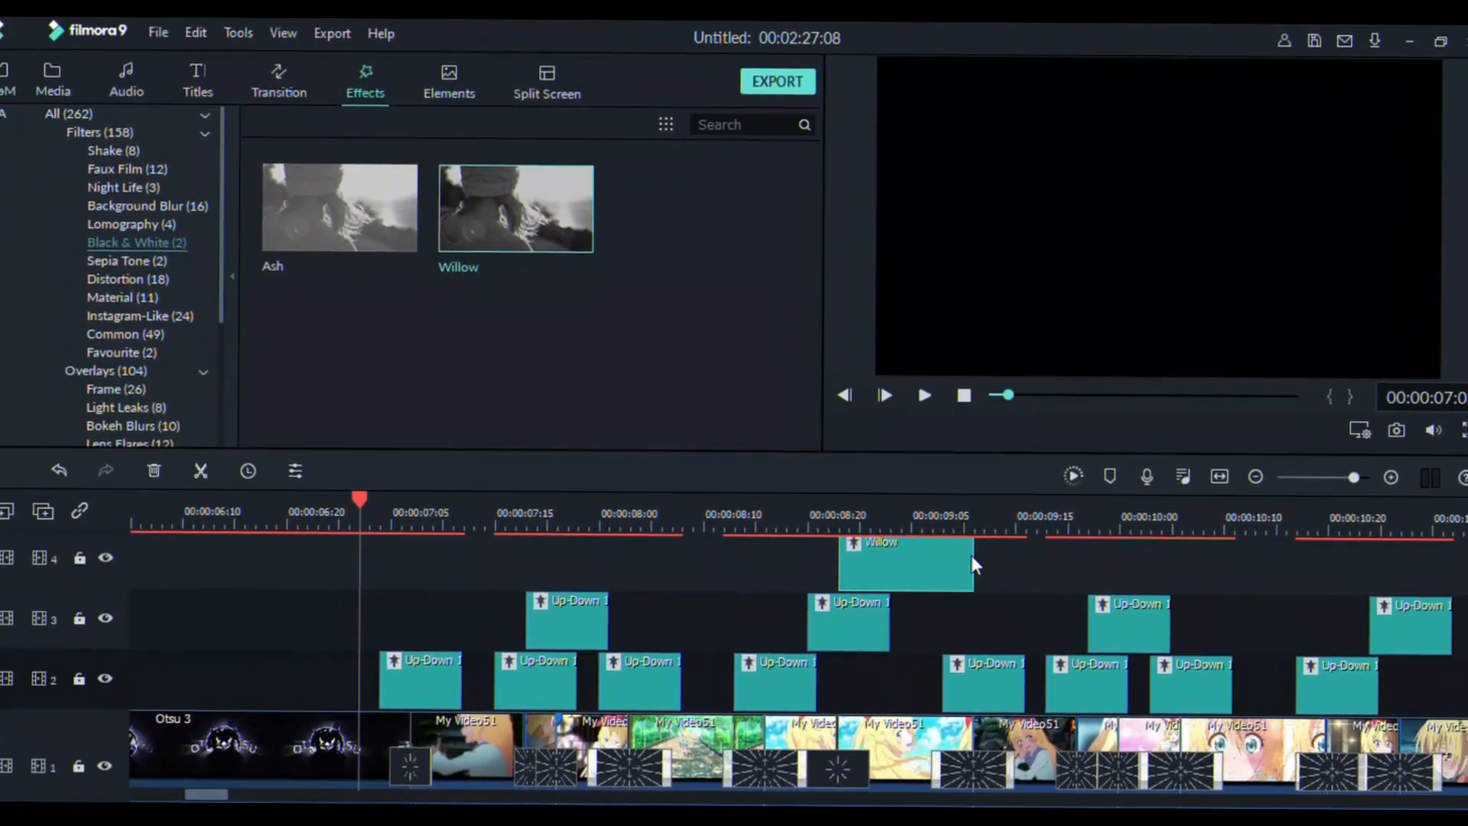
{"action": "key", "text": "space"}
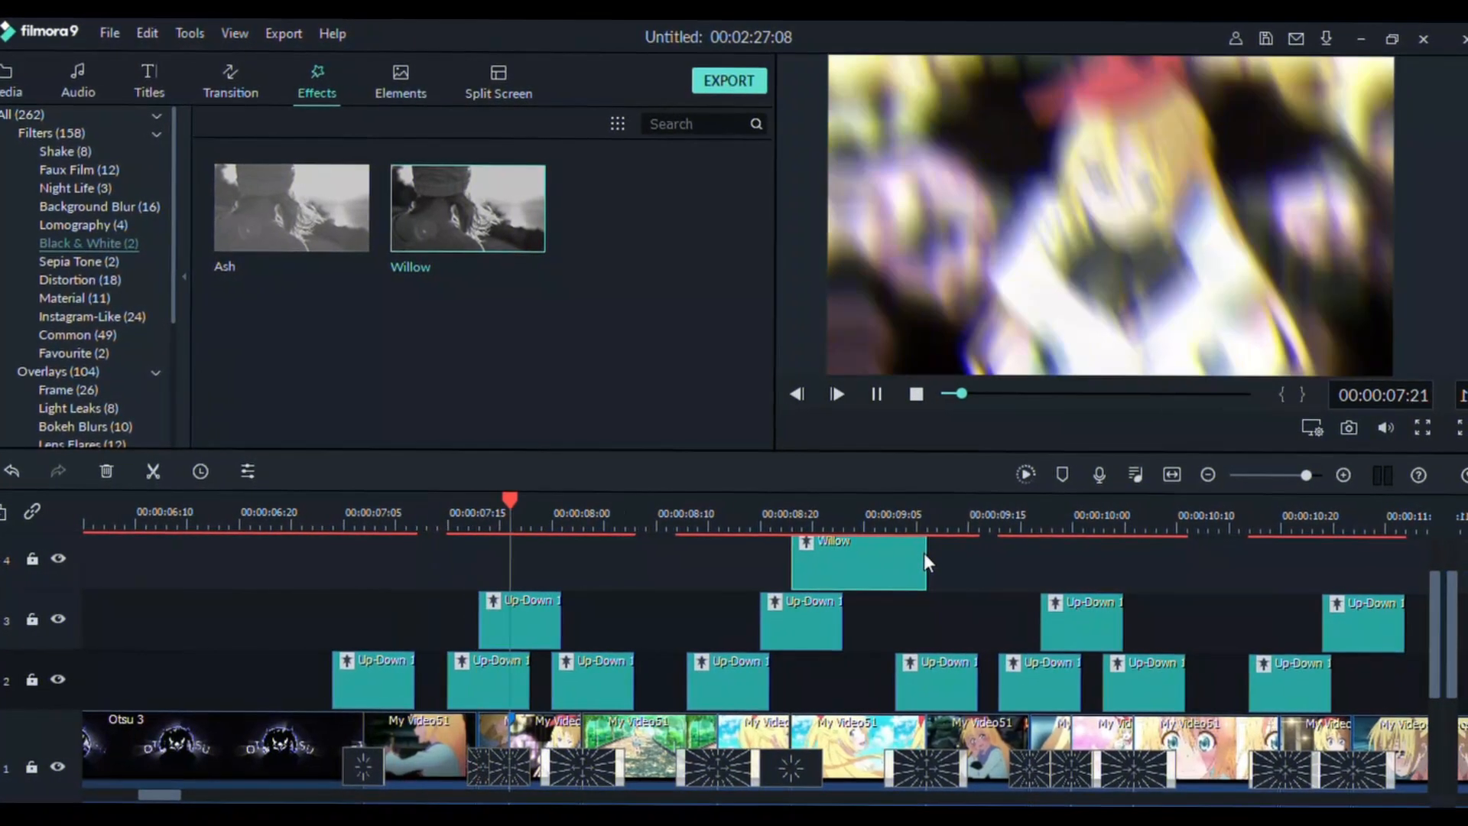
{"action": "key", "text": "space"}
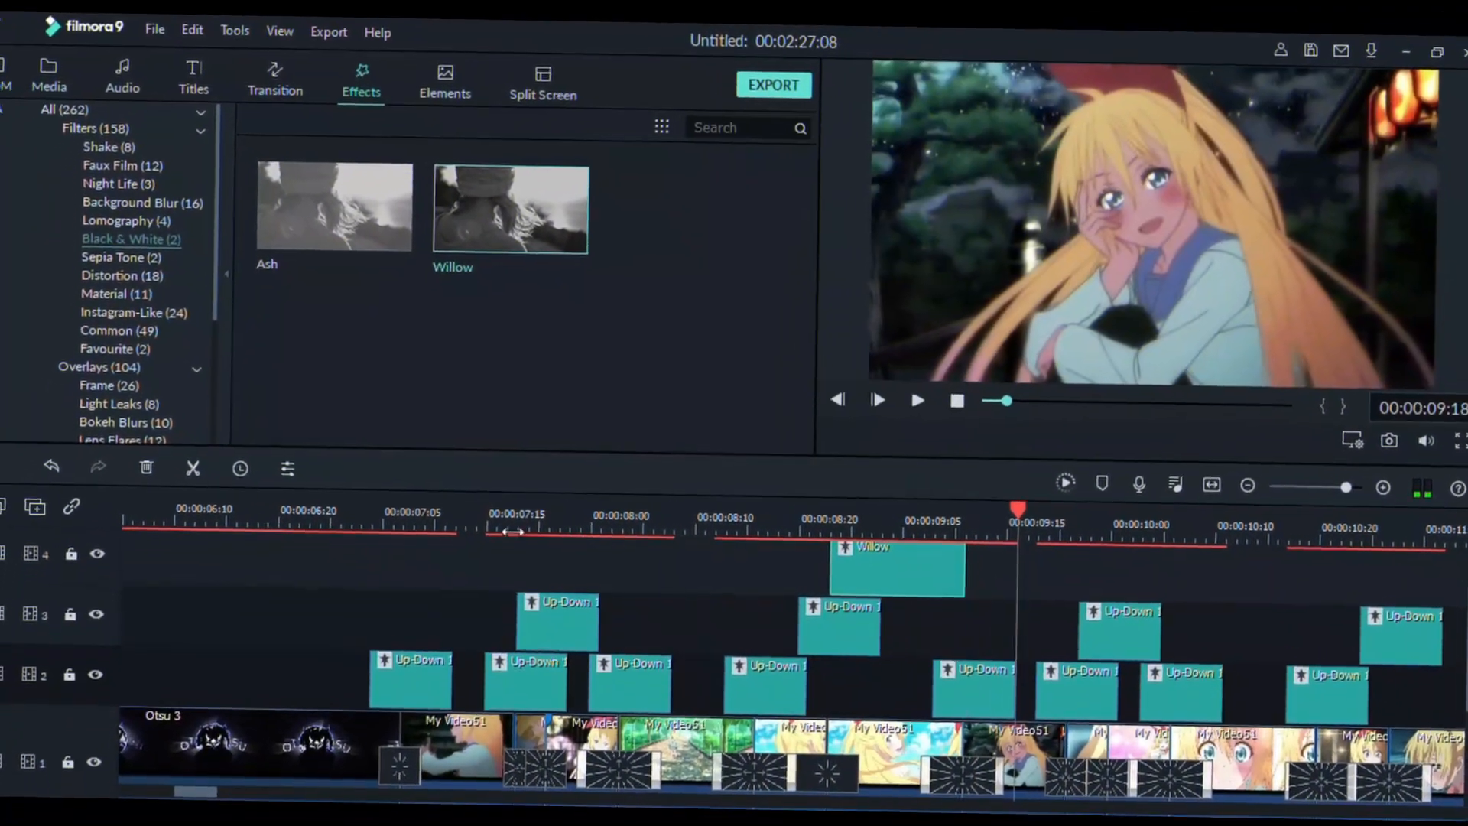
Show the Shake filters and play back the stretch from the first scene to the start of the Willow filter
{"action": "left_click", "coordinate": [402, 531]}
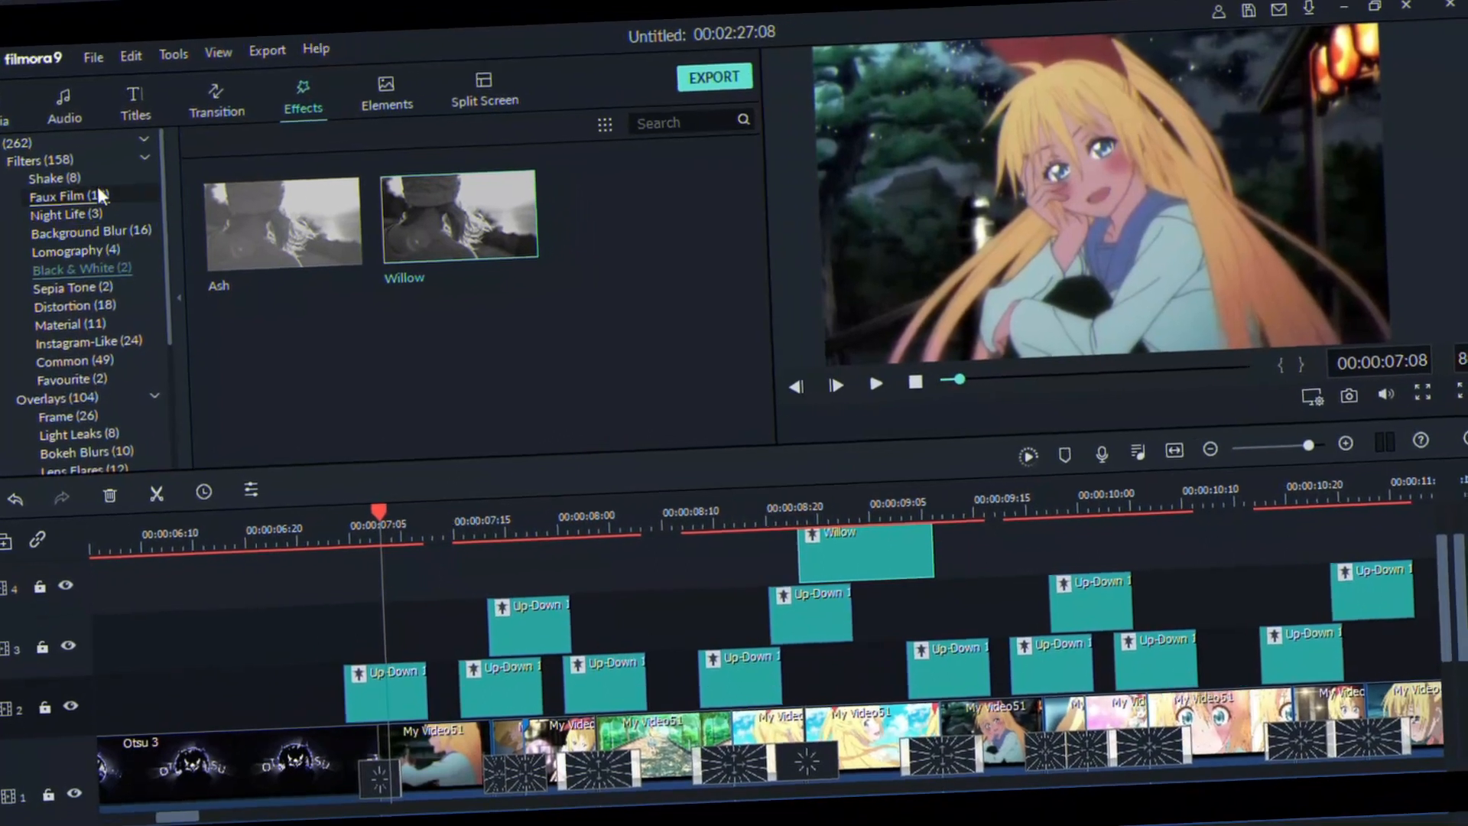
{"action": "left_click", "coordinate": [117, 119]}
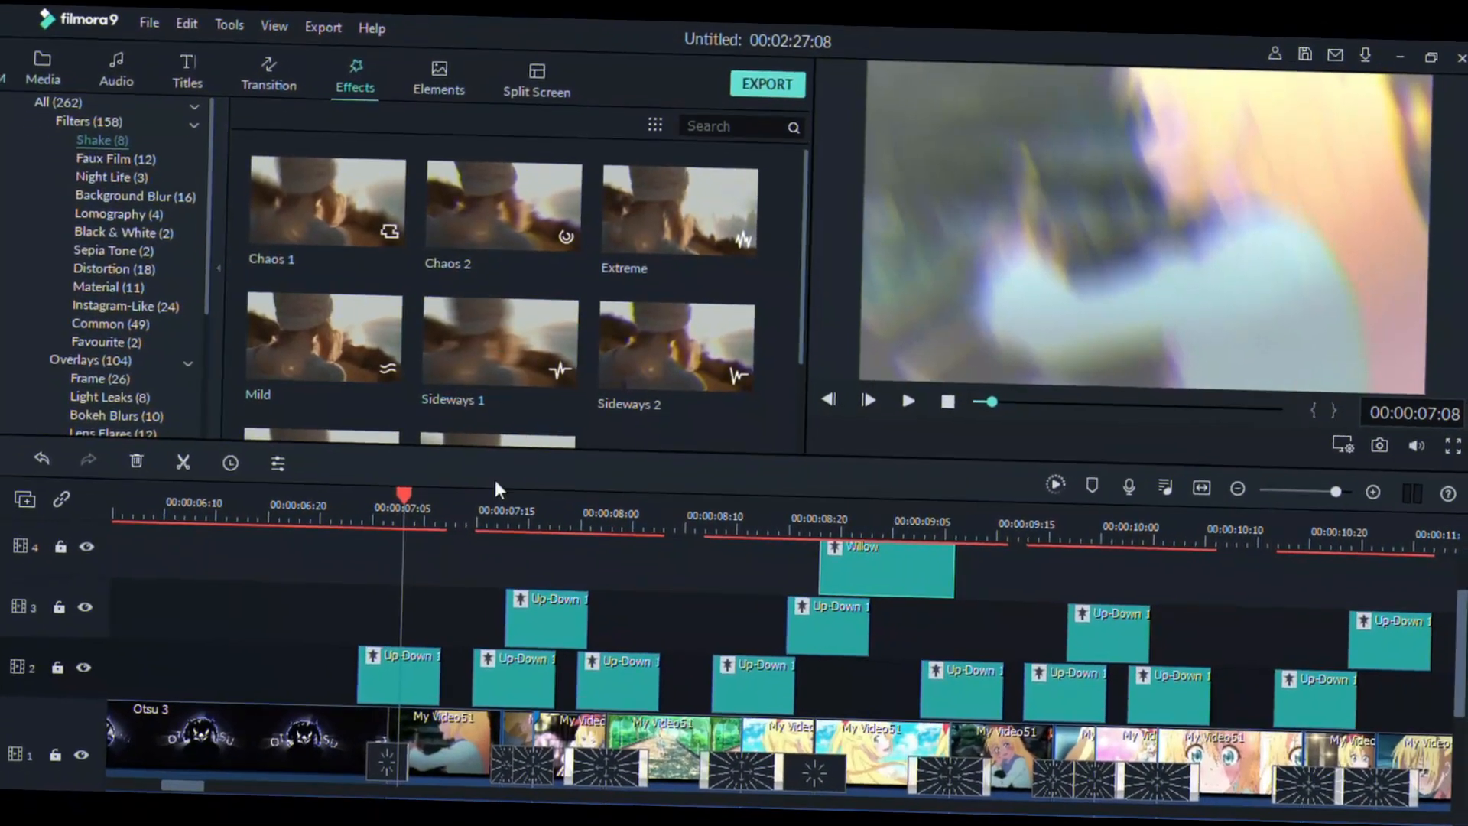
{"action": "left_click", "coordinate": [391, 486]}
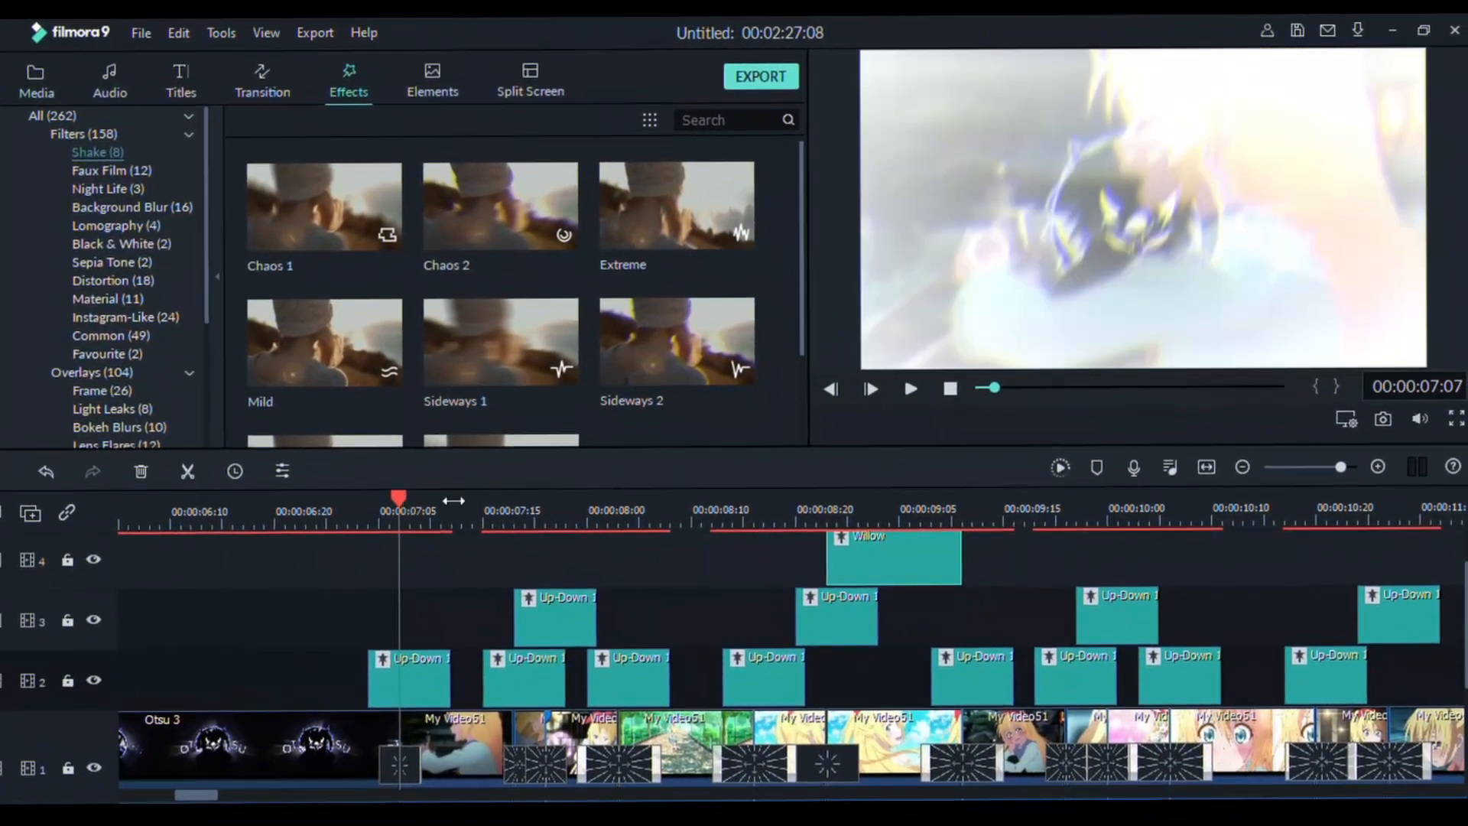
{"action": "key", "text": "space"}
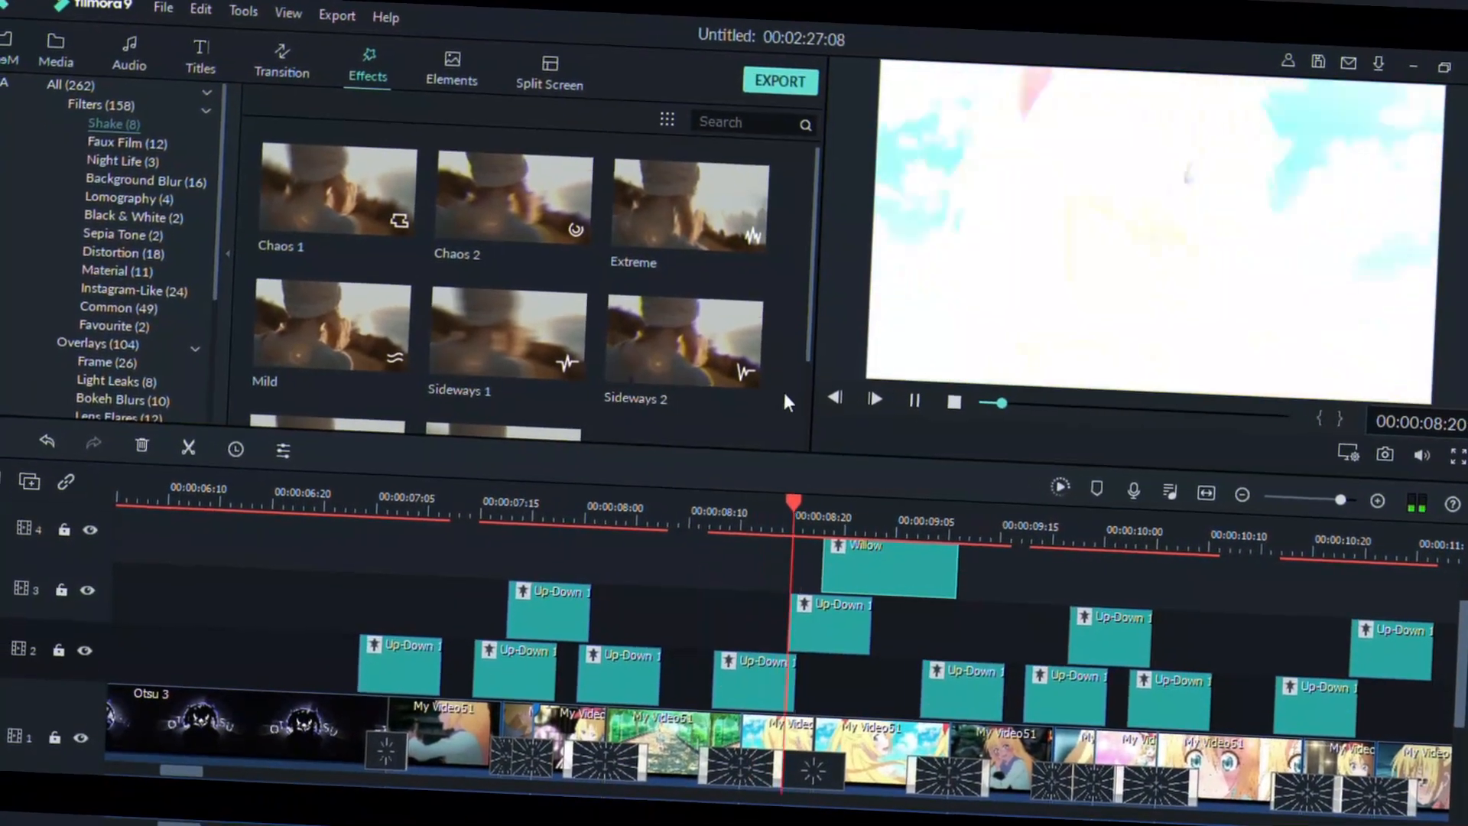
{"action": "key", "text": "space"}
{"action": "left_click_drag", "start_coordinate": [856, 495], "coordinate": [811, 494]}
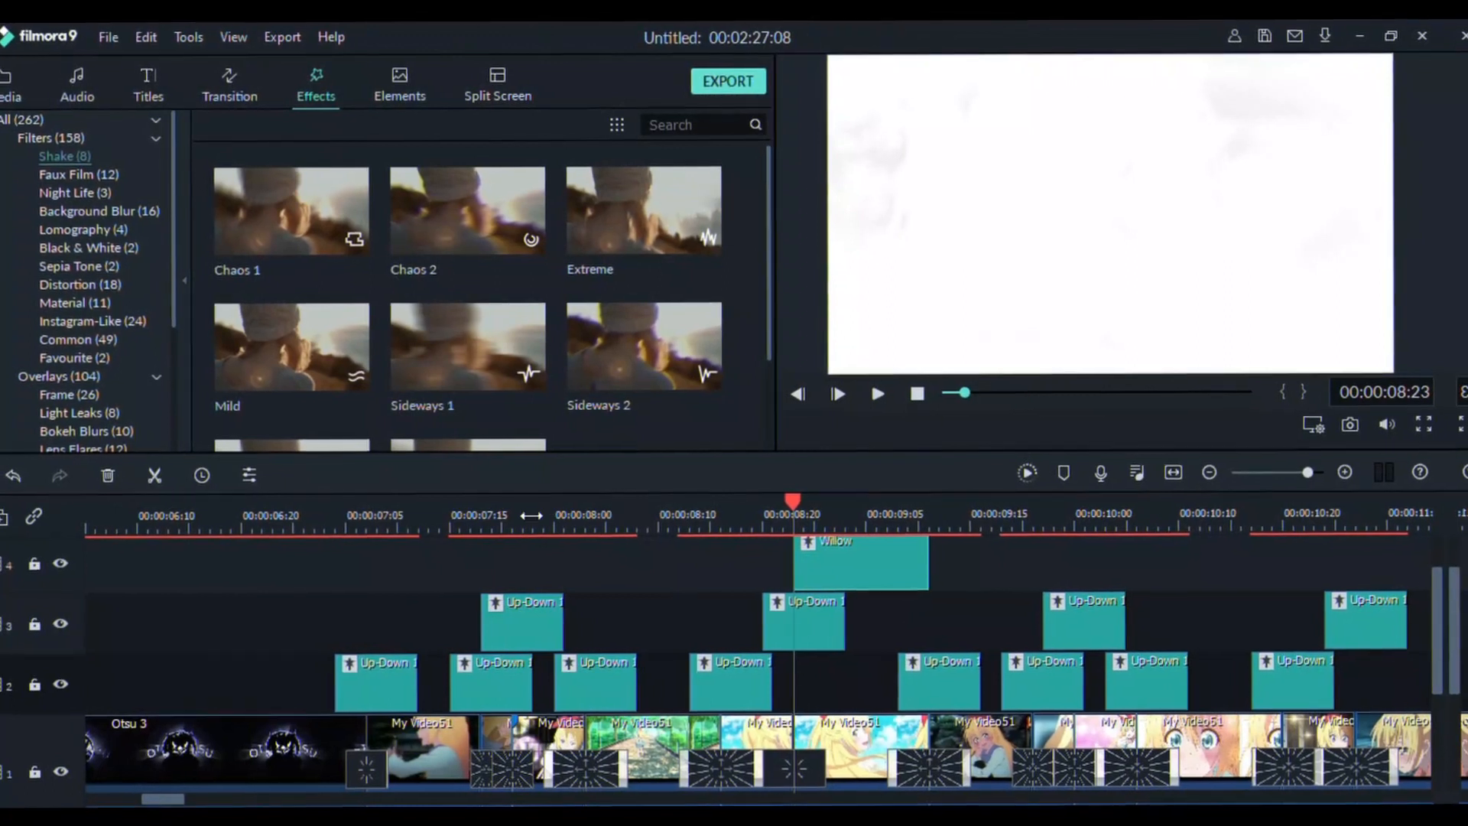
{"action": "left_click", "coordinate": [389, 526]}
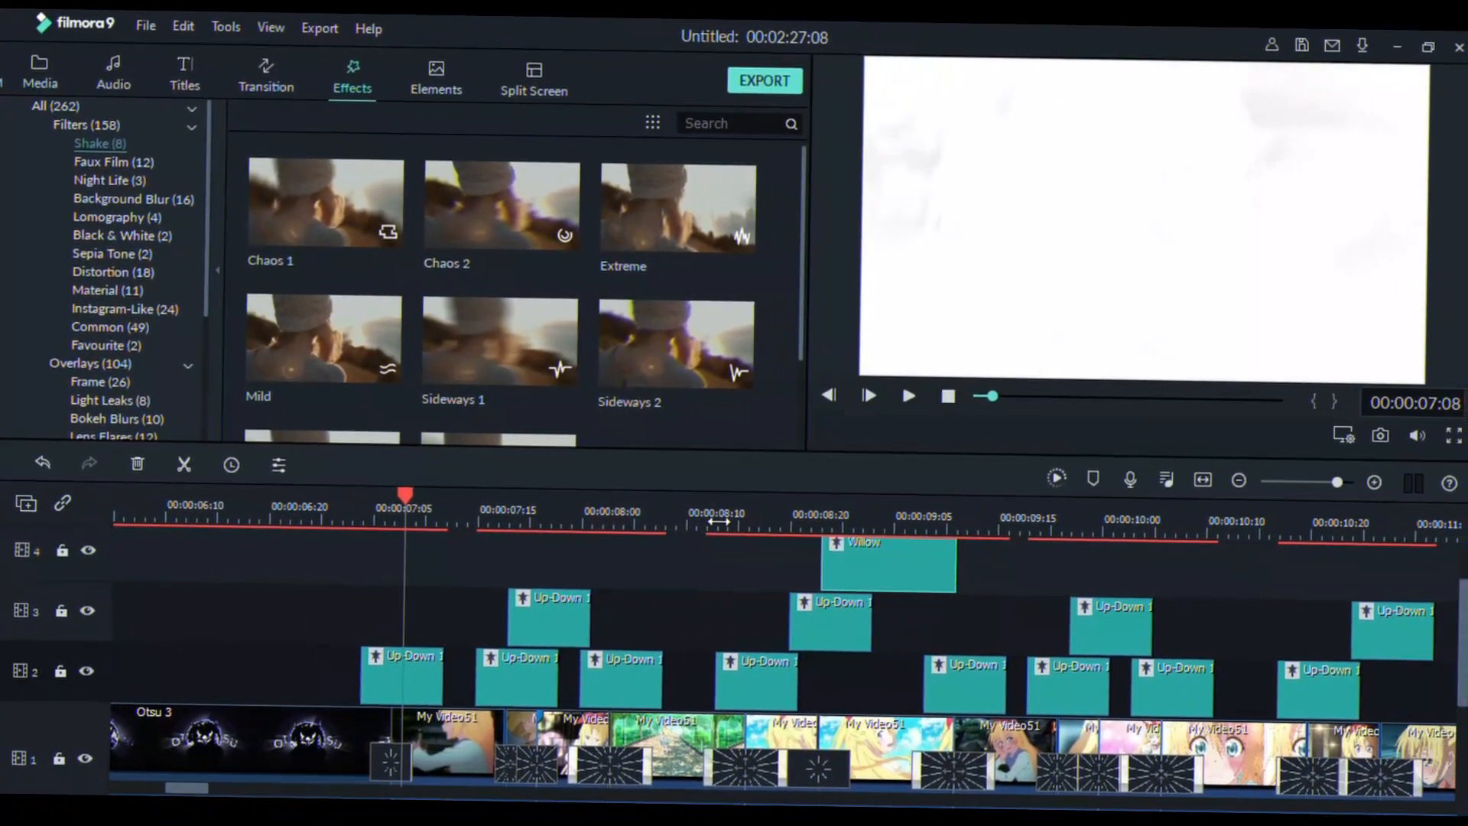
{"action": "key", "text": "space"}
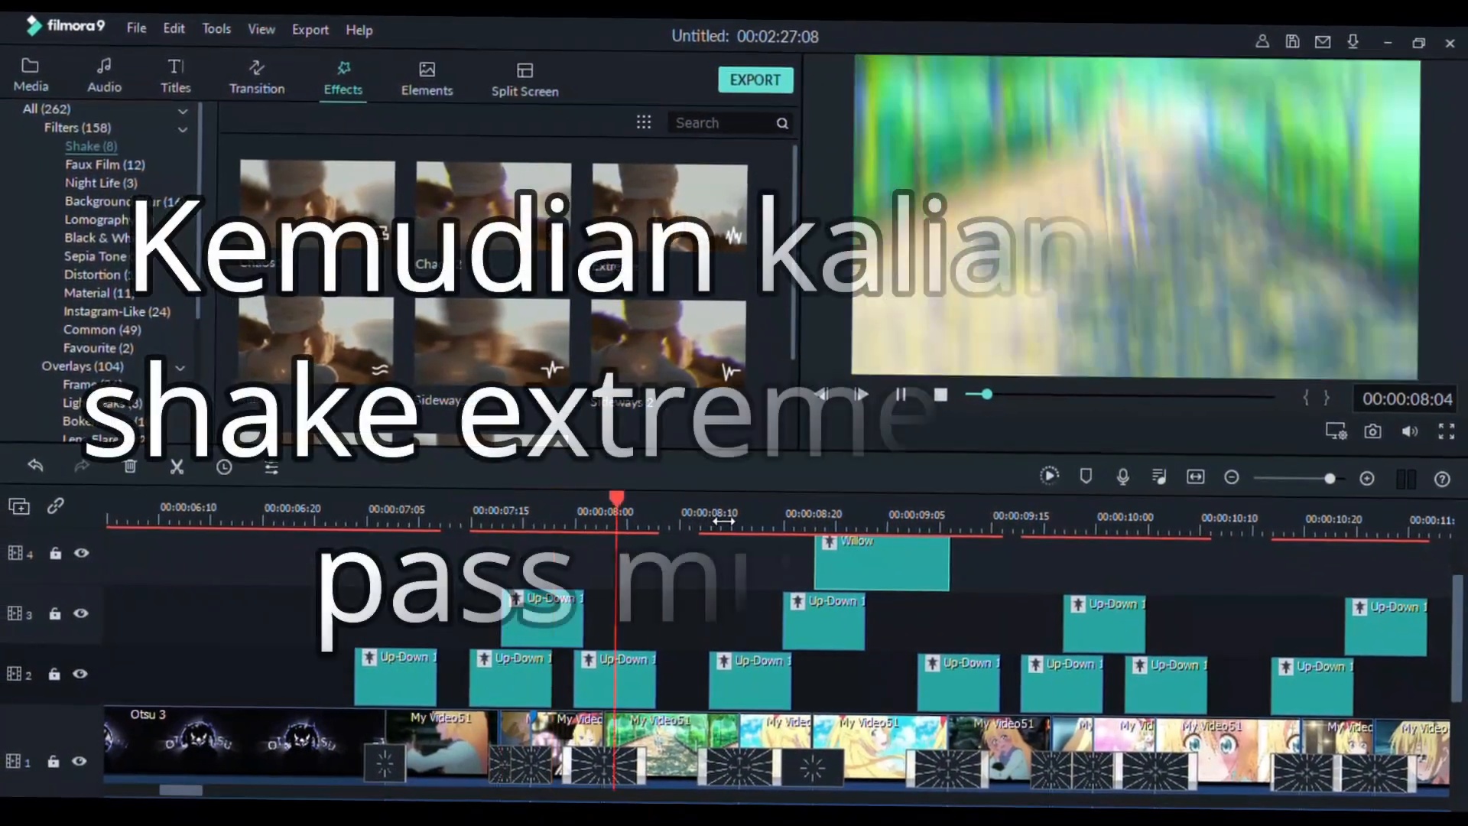
Add the Extreme shake effect on track 5 from the first scene, split it at 00:00:08:23 and delete the part after it
{"action": "scroll", "coordinate": [712, 508], "scroll_direction": "up", "scroll_amount": 1}
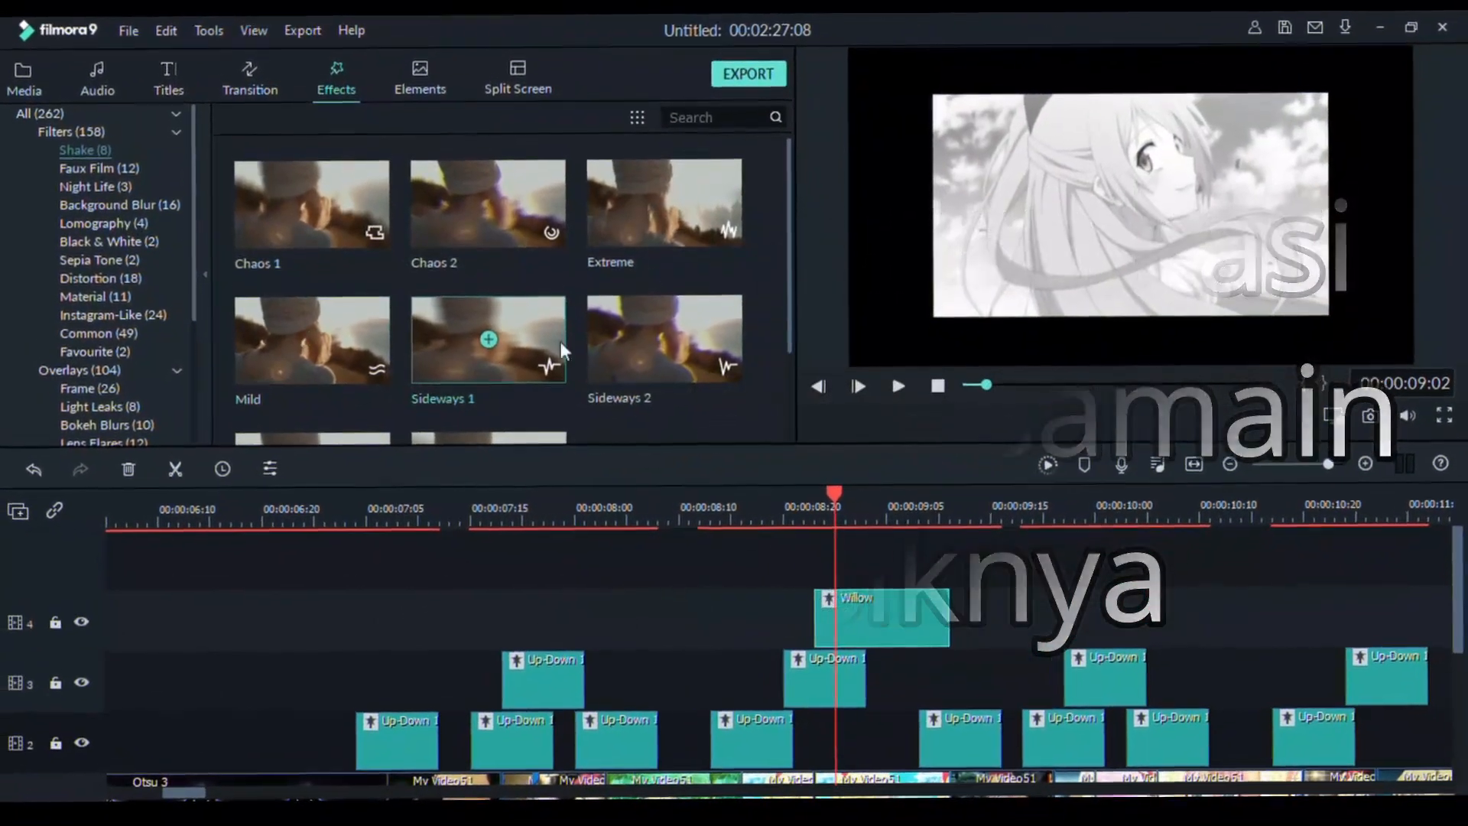
{"action": "left_click_drag", "start_coordinate": [659, 221], "coordinate": [421, 581]}
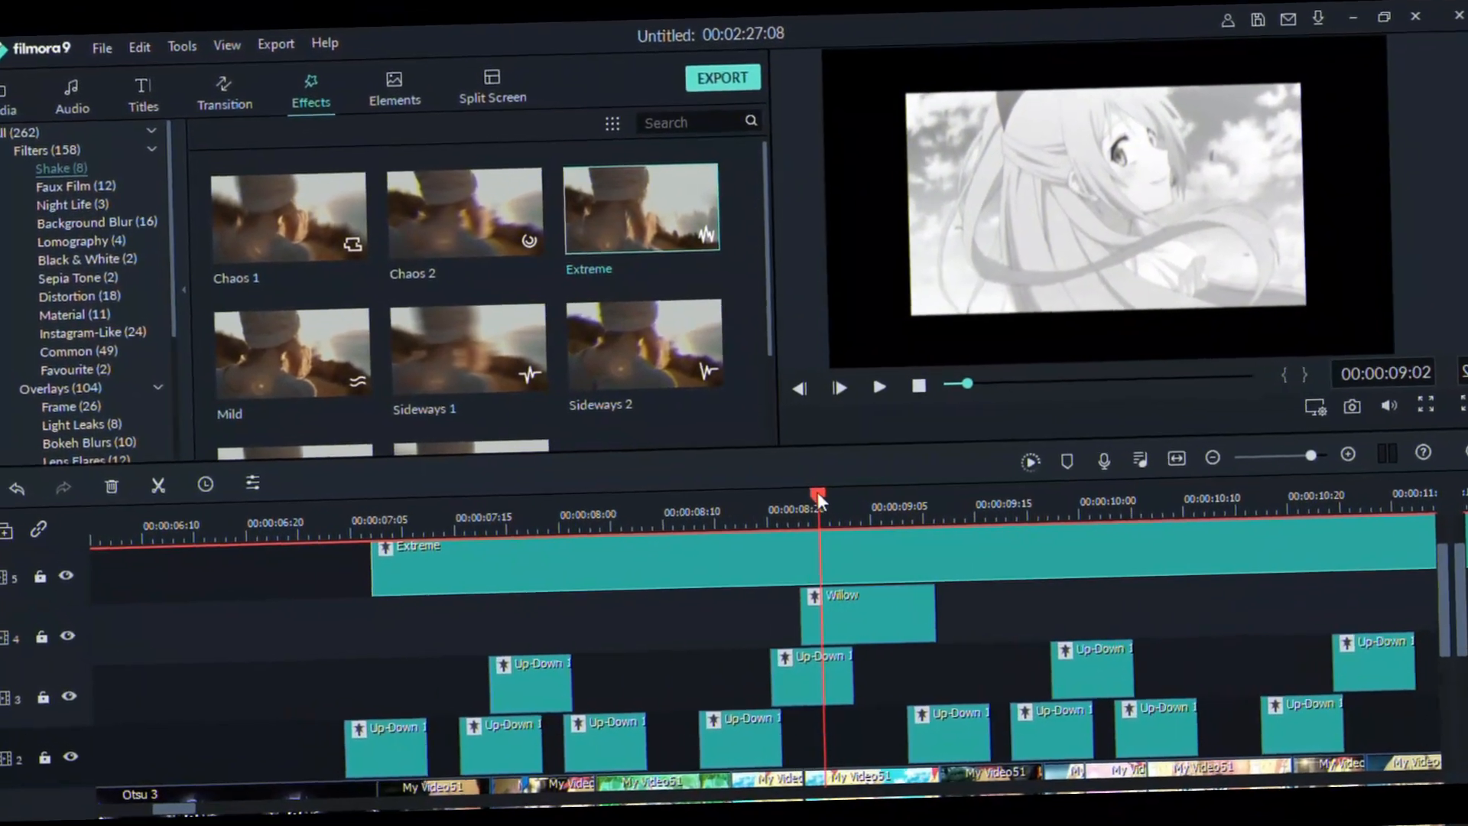
{"action": "left_click", "coordinate": [818, 493]}
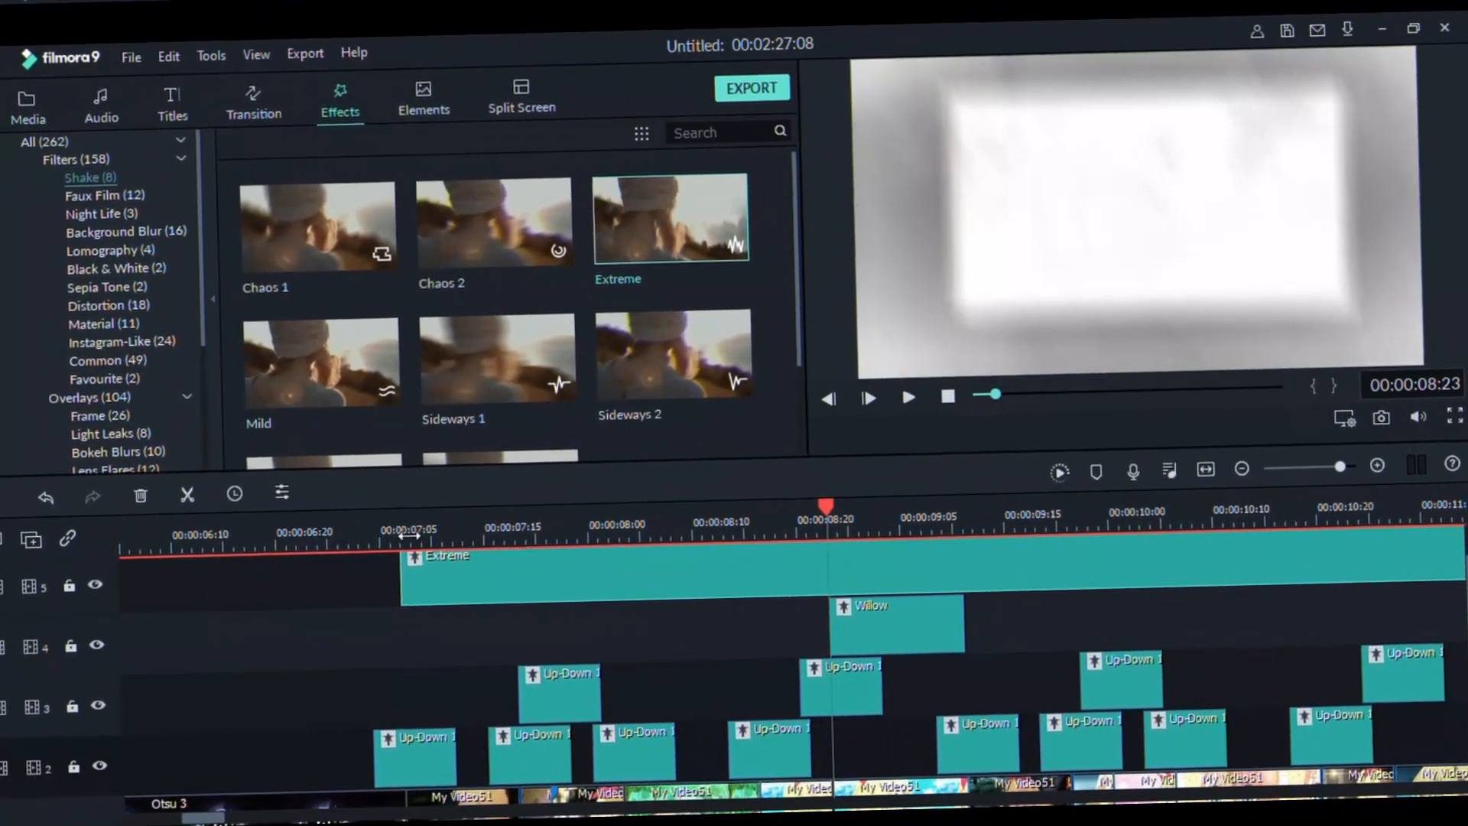
{"action": "left_click", "coordinate": [158, 485]}
{"action": "left_click", "coordinate": [148, 466]}
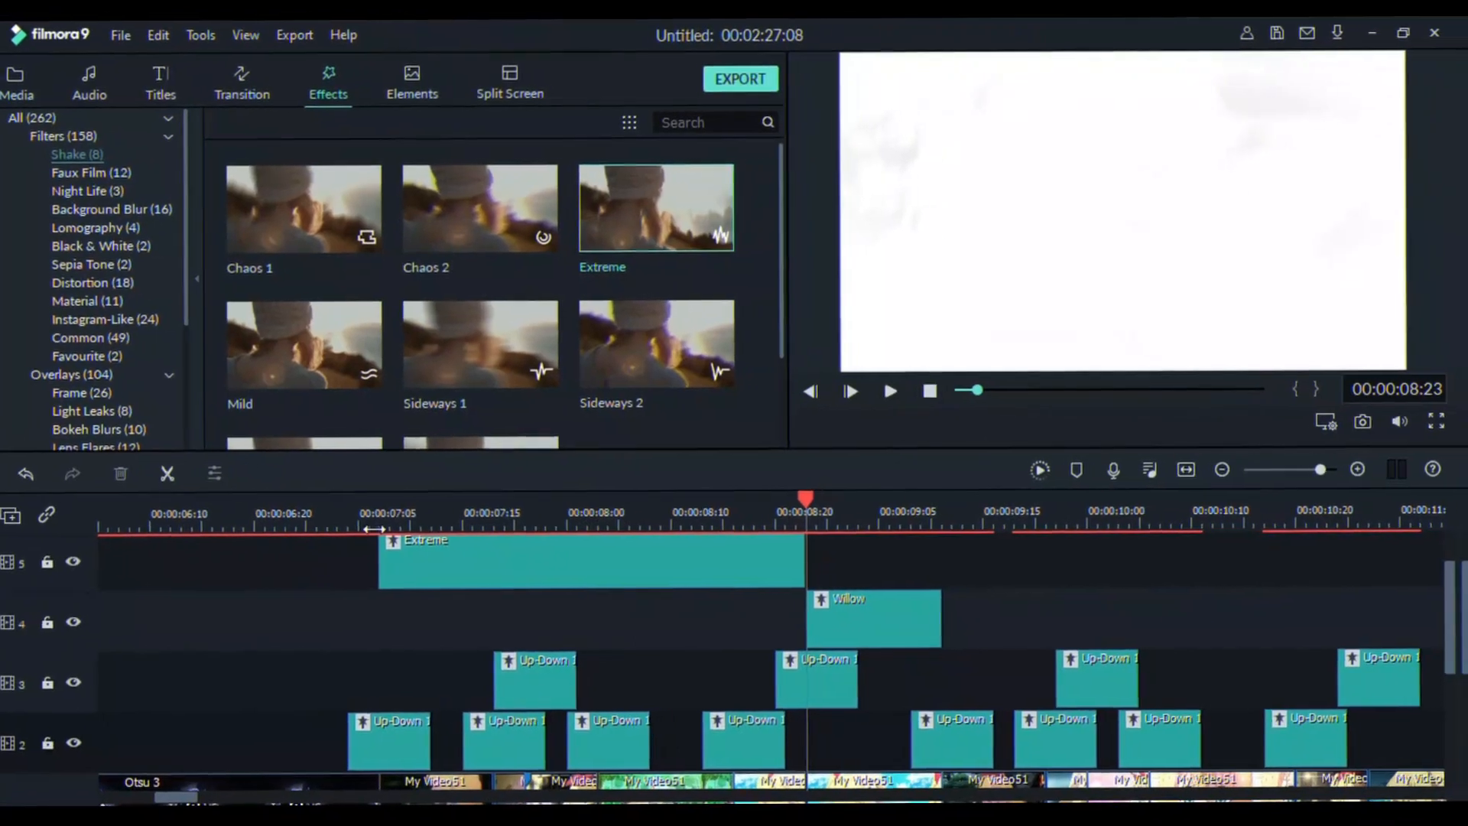
Paste a copy of the Extreme effect on track 5 directly after the Willow filter and start playback
{"action": "left_click", "coordinate": [384, 508]}
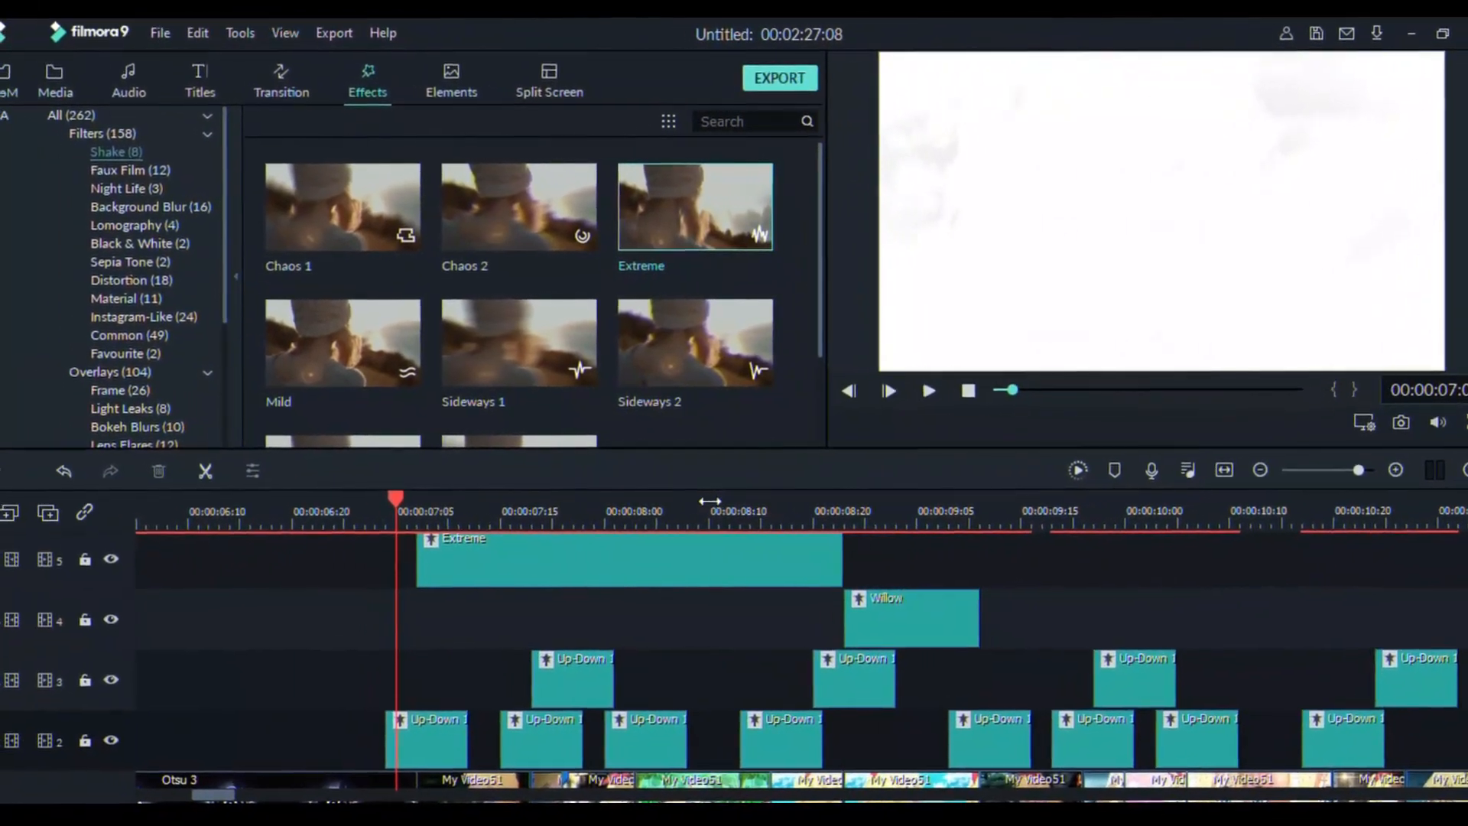
{"action": "left_click", "coordinate": [925, 509]}
{"action": "key", "text": "ctrl+v"}
{"action": "key", "text": "space"}
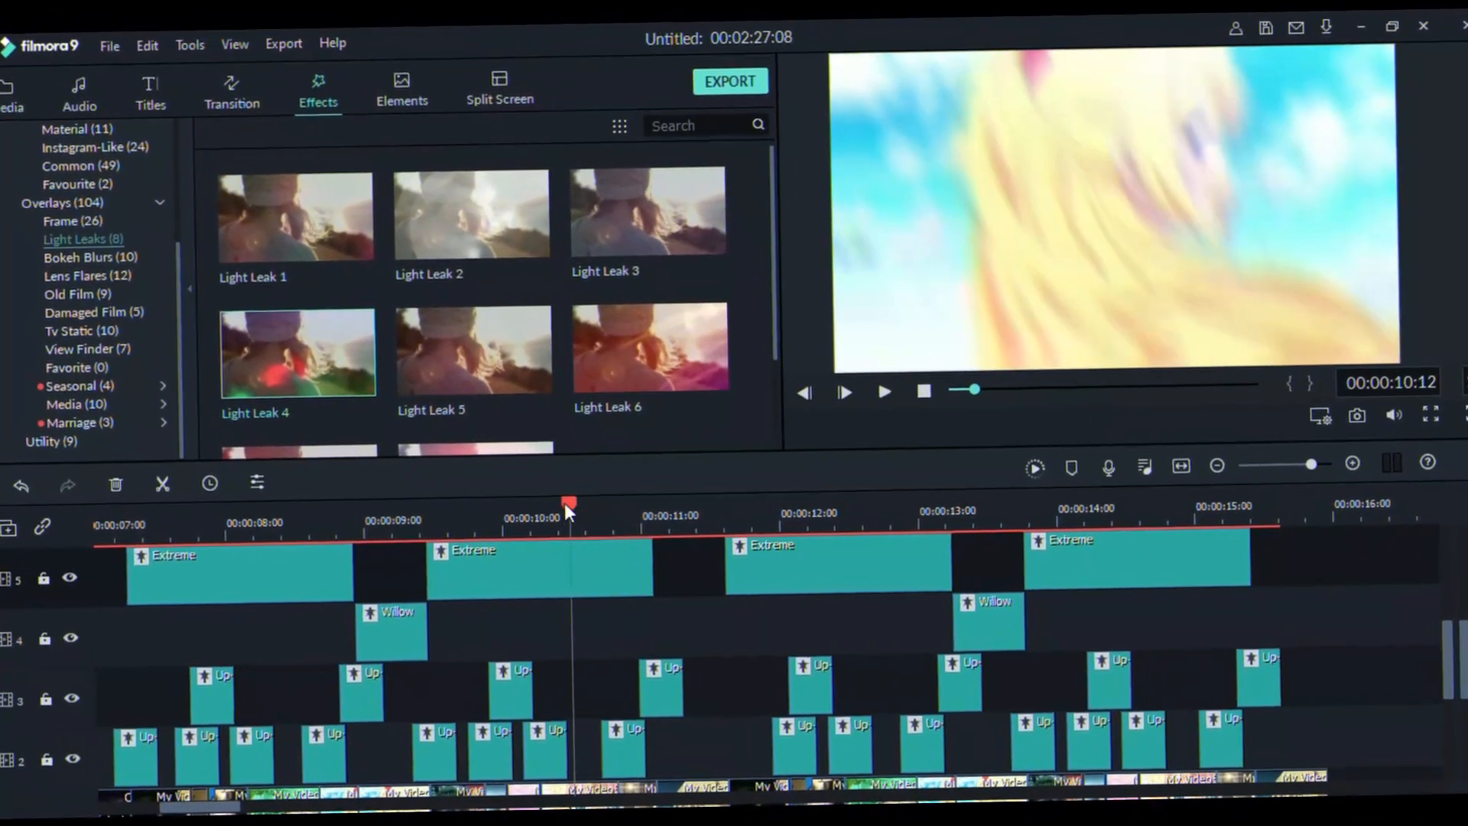
Preview the Willow scene with its light leak at 00:00:09:03, review the lower tracks and show the project media
{"action": "mouse_move", "coordinate": [564, 502]}
{"action": "left_mouse_down"}
{"action": "mouse_move", "coordinate": [609, 501]}
{"action": "mouse_move", "coordinate": [570, 503]}
{"action": "left_mouse_up"}
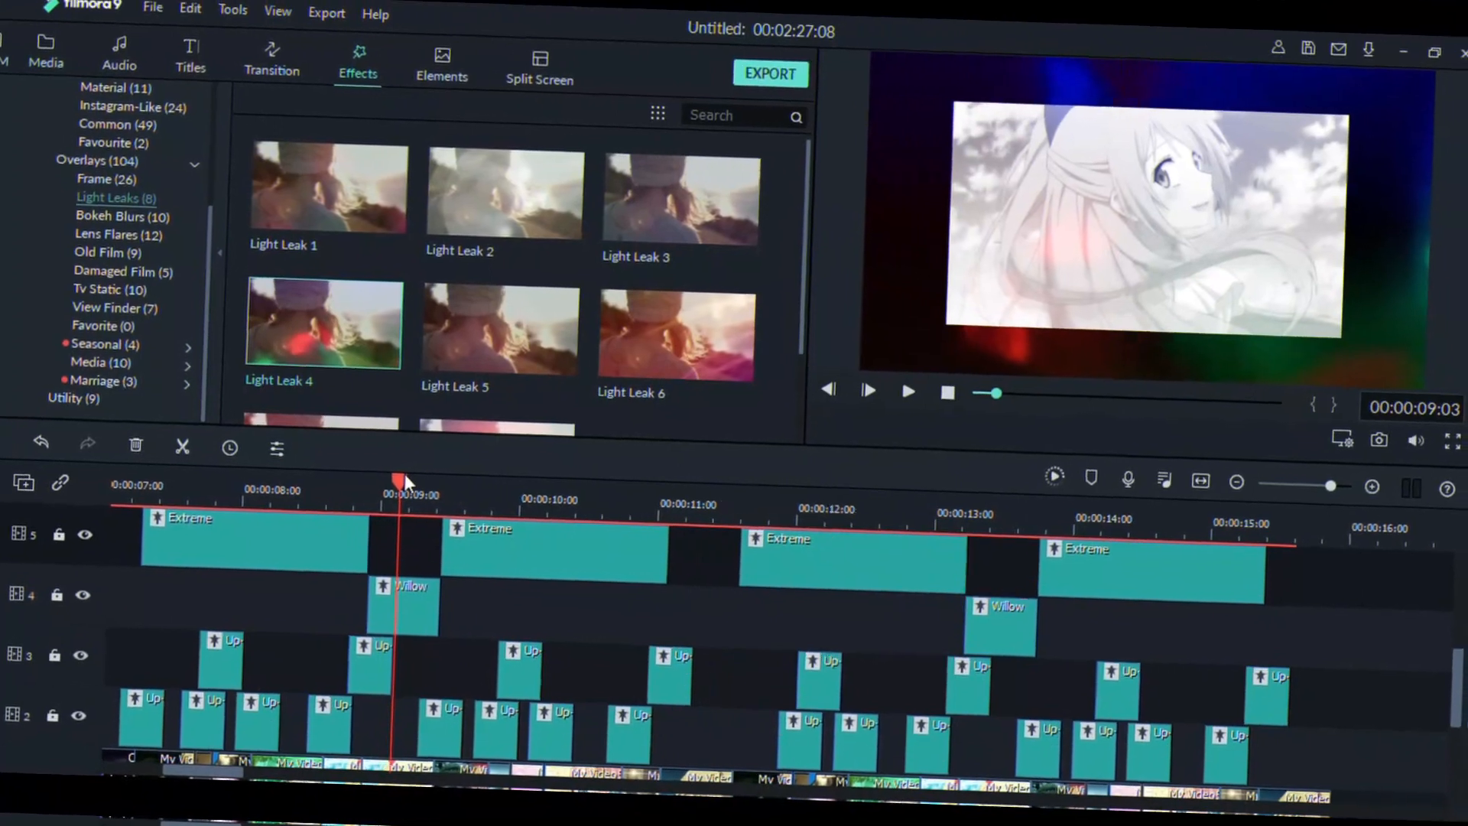
{"action": "scroll", "coordinate": [641, 639], "scroll_direction": "down", "scroll_amount": 2}
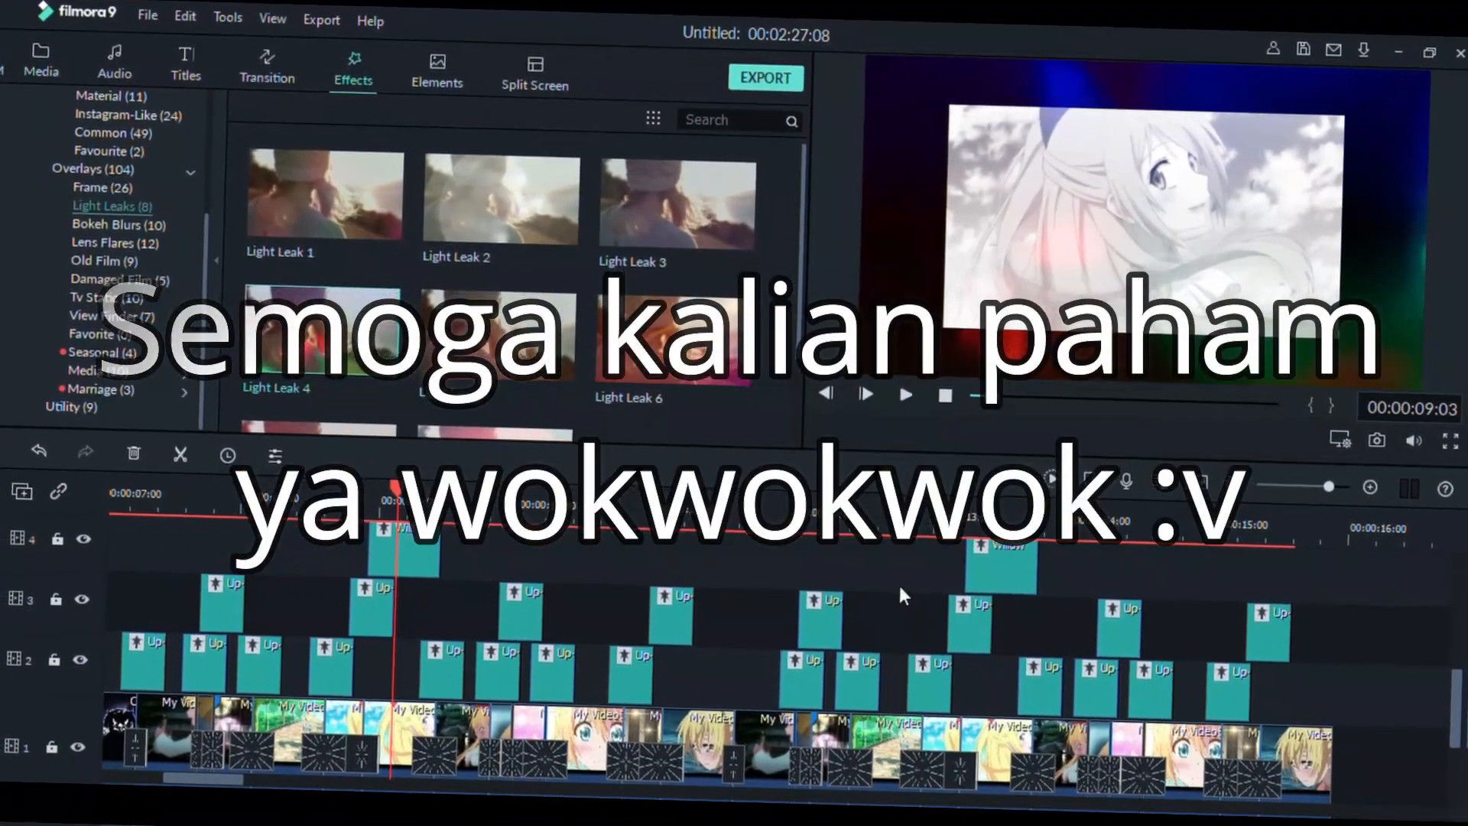
{"action": "left_click", "coordinate": [31, 76]}
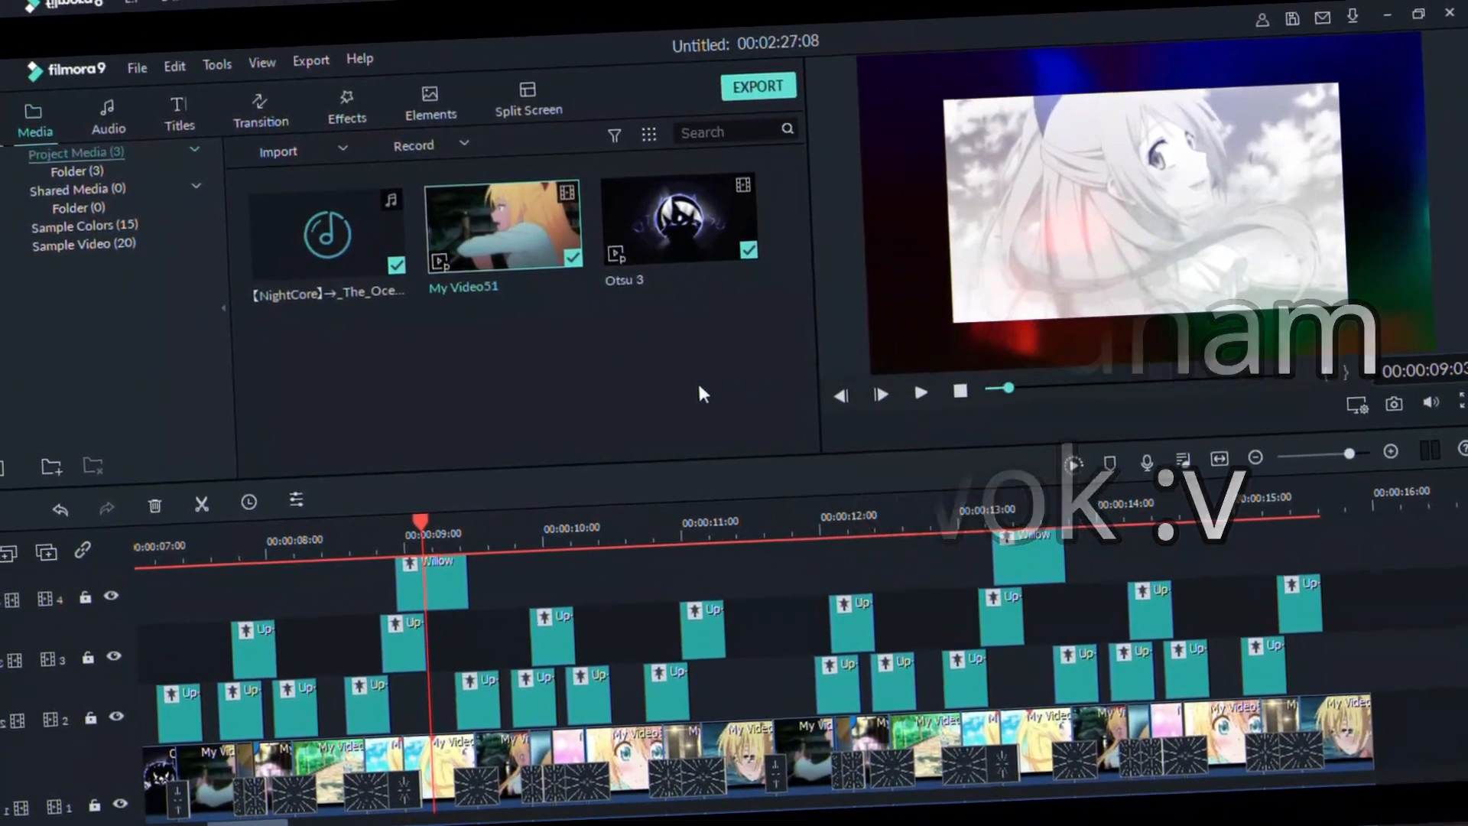